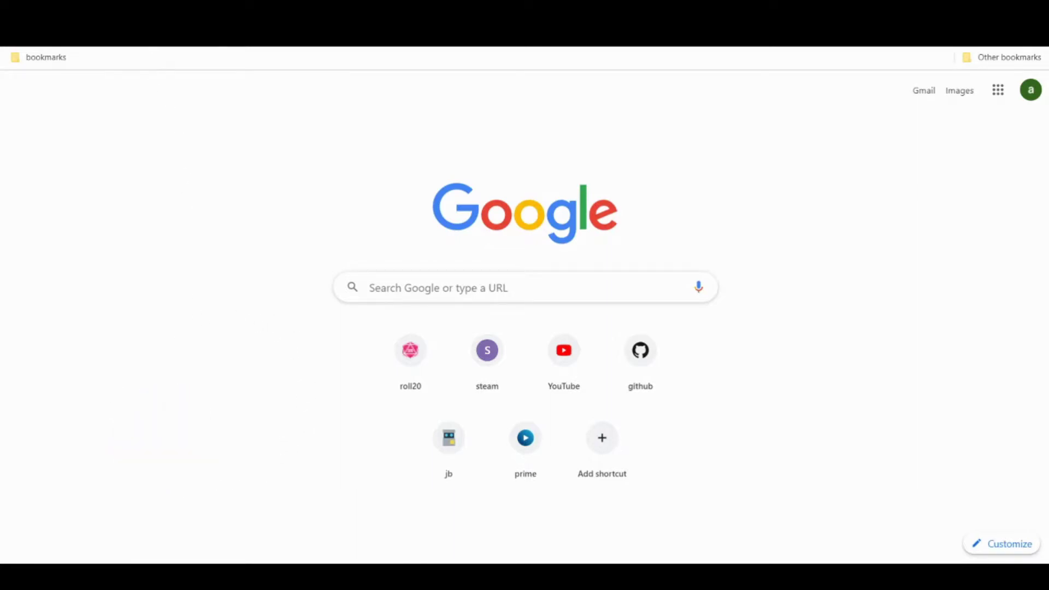
Open Photopea in the browser.
{"action": "key", "text": "ctrl+l"}
{"action": "type", "text": "ph"}
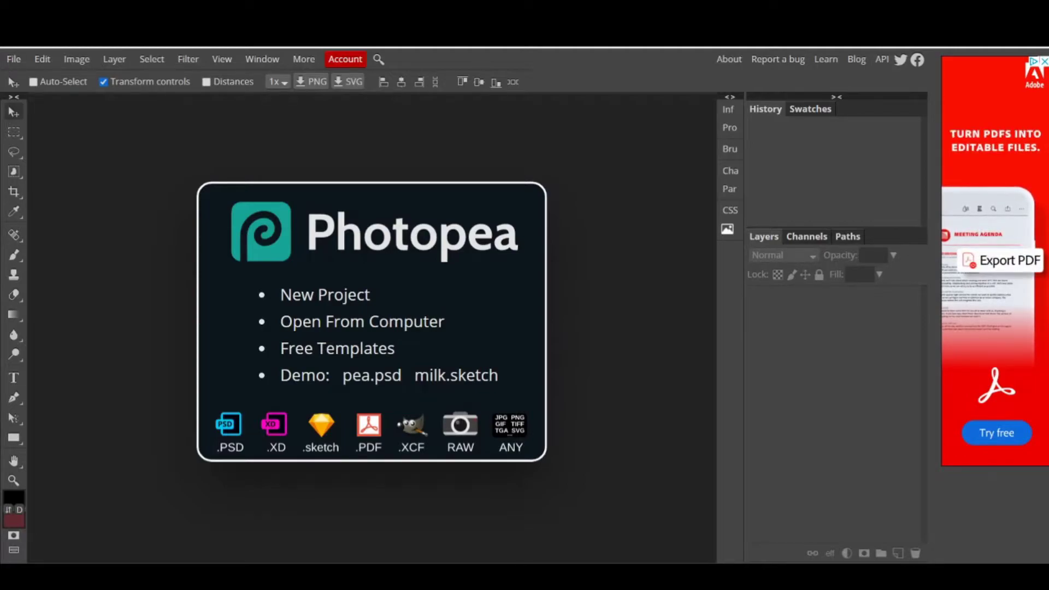
Run a Google image search for "cave wall d&d" in a new browser tab.
{"action": "key", "text": "ctrl+t"}
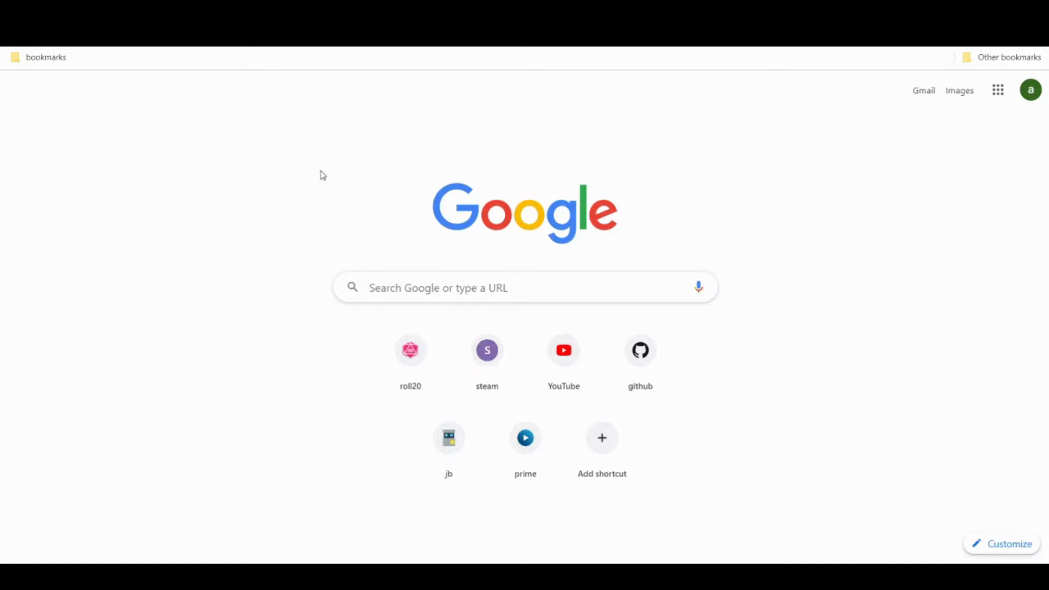
{"action": "type", "text": "ca"}
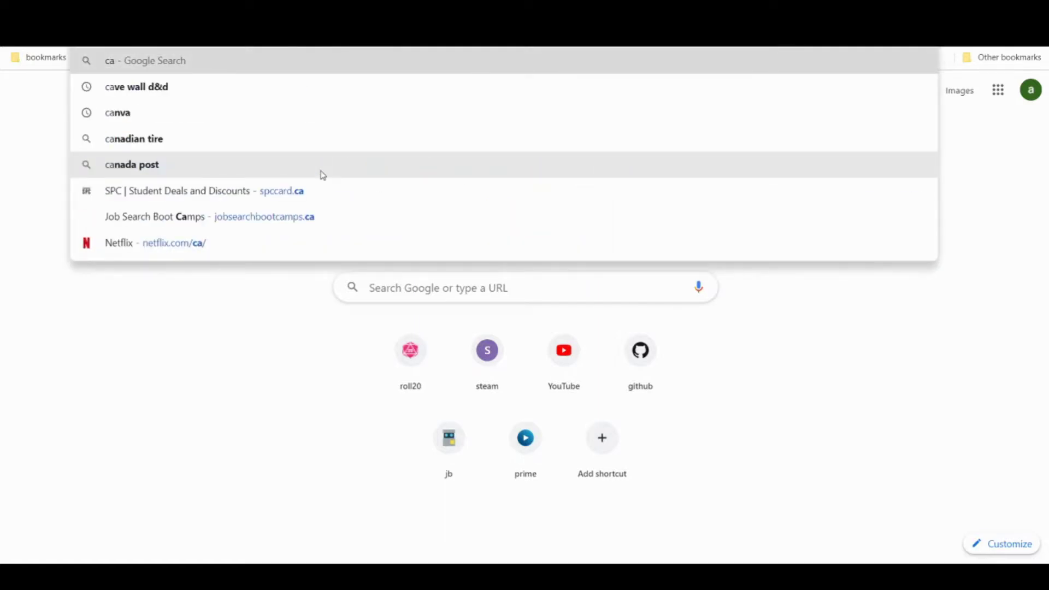
{"action": "left_click", "coordinate": [185, 87]}
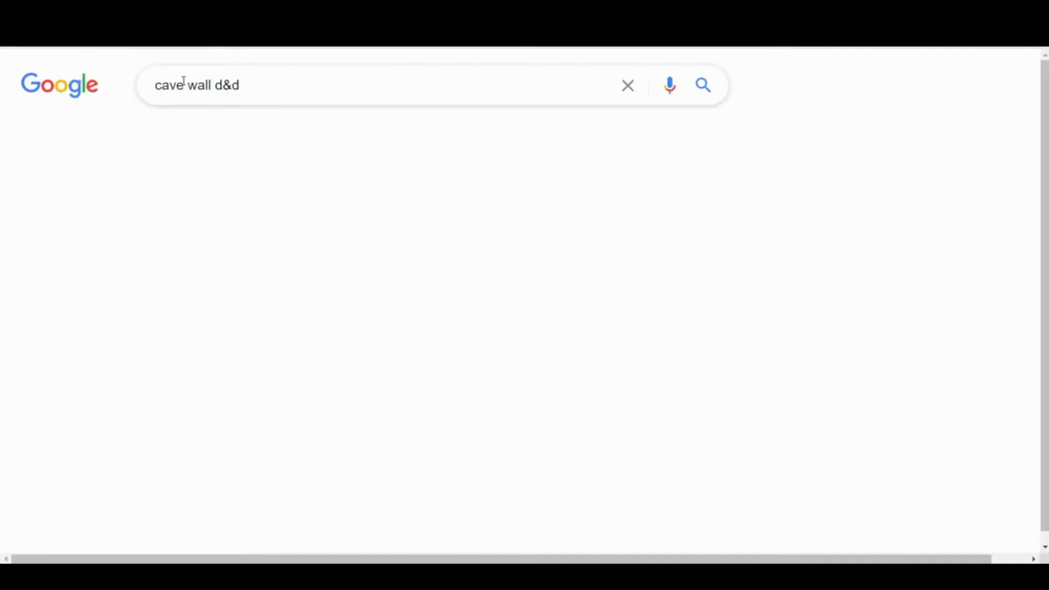
{"action": "left_click", "coordinate": [259, 137]}
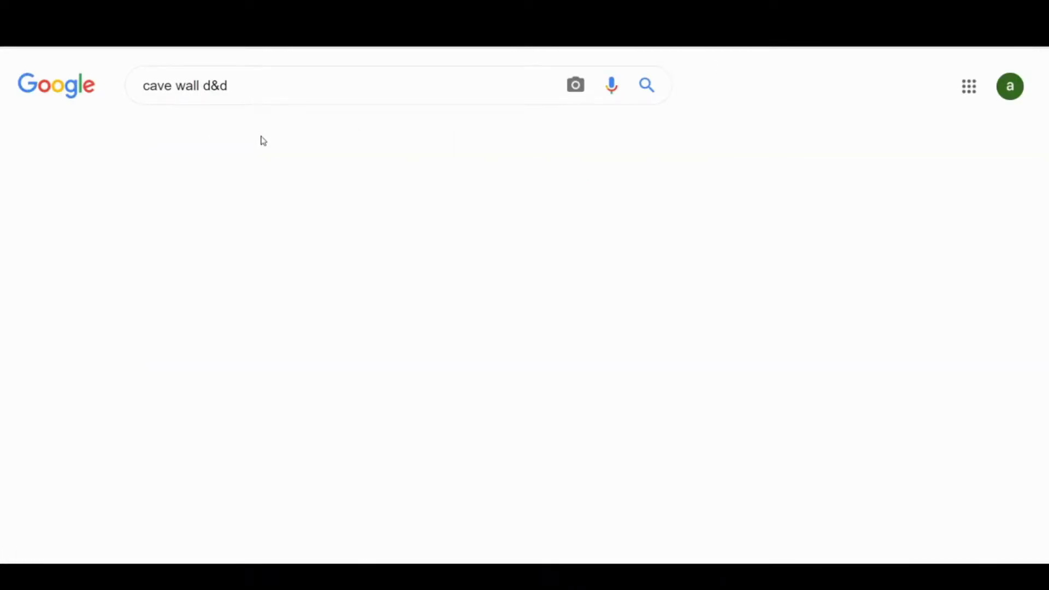
Browse the image results and related images for a cave rock texture, previewing the 4EYes cave tiles and dark stone texture 0026.
{"action": "scroll", "coordinate": [182, 321], "scroll_direction": "down", "scroll_amount": 12}
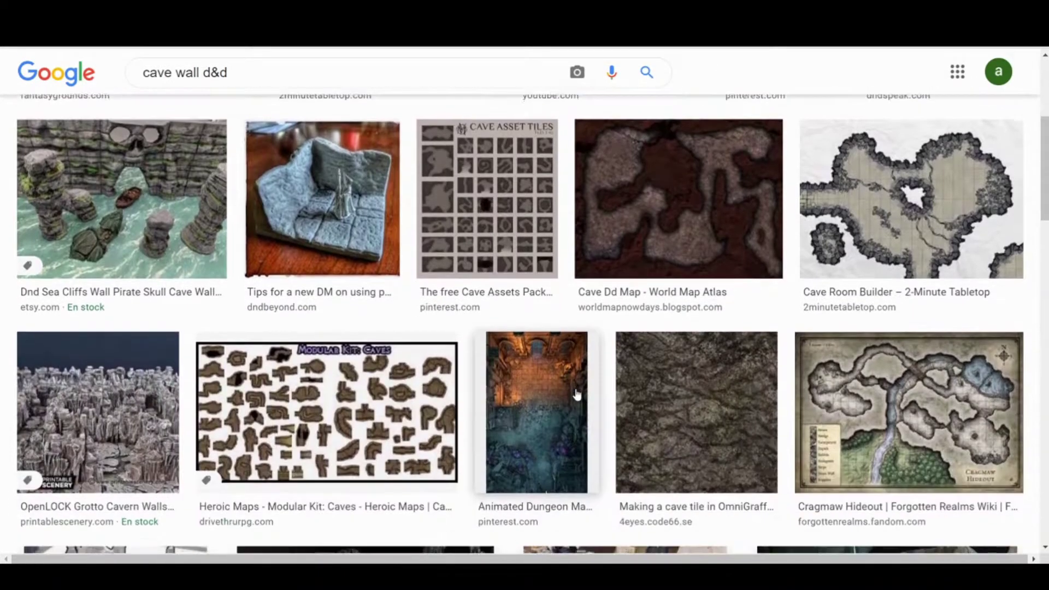
{"action": "scroll", "coordinate": [556, 370], "scroll_direction": "down", "scroll_amount": 3}
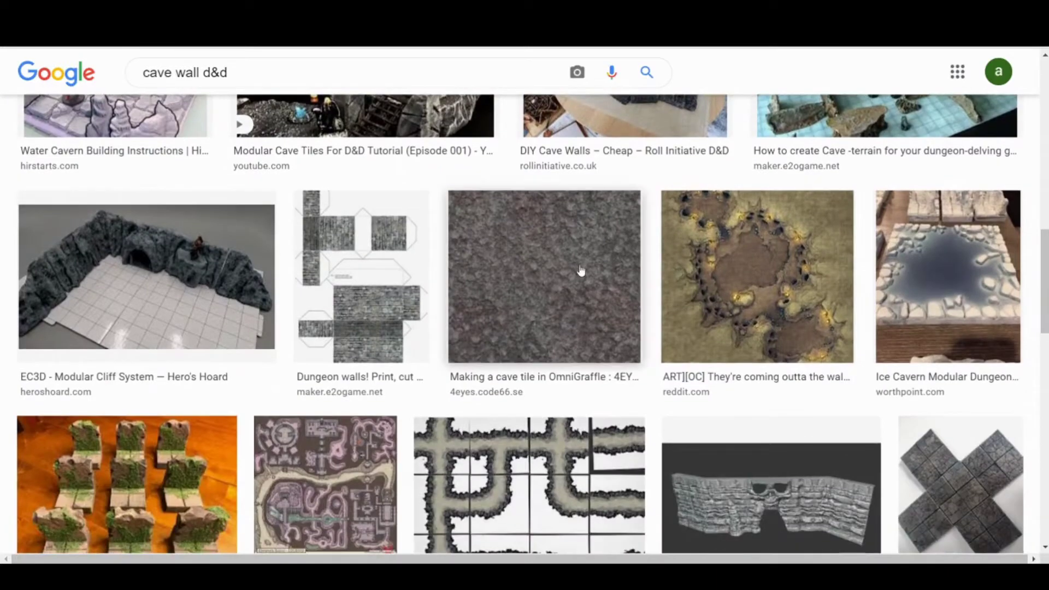
{"action": "left_click", "coordinate": [504, 291]}
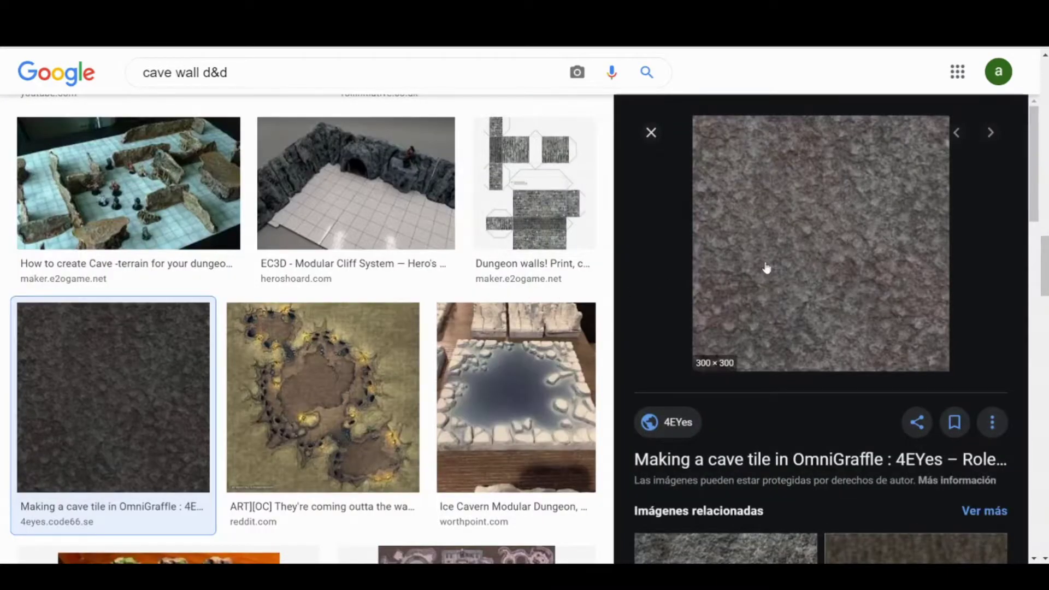
{"action": "scroll", "coordinate": [824, 281], "scroll_direction": "down", "scroll_amount": 10}
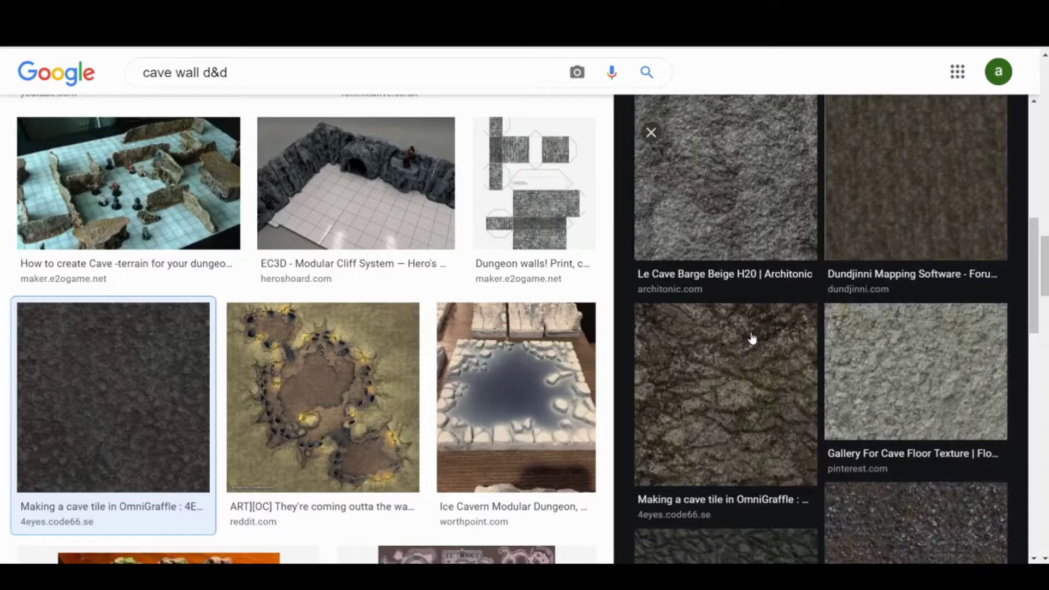
{"action": "scroll", "coordinate": [776, 273], "scroll_direction": "down", "scroll_amount": 5}
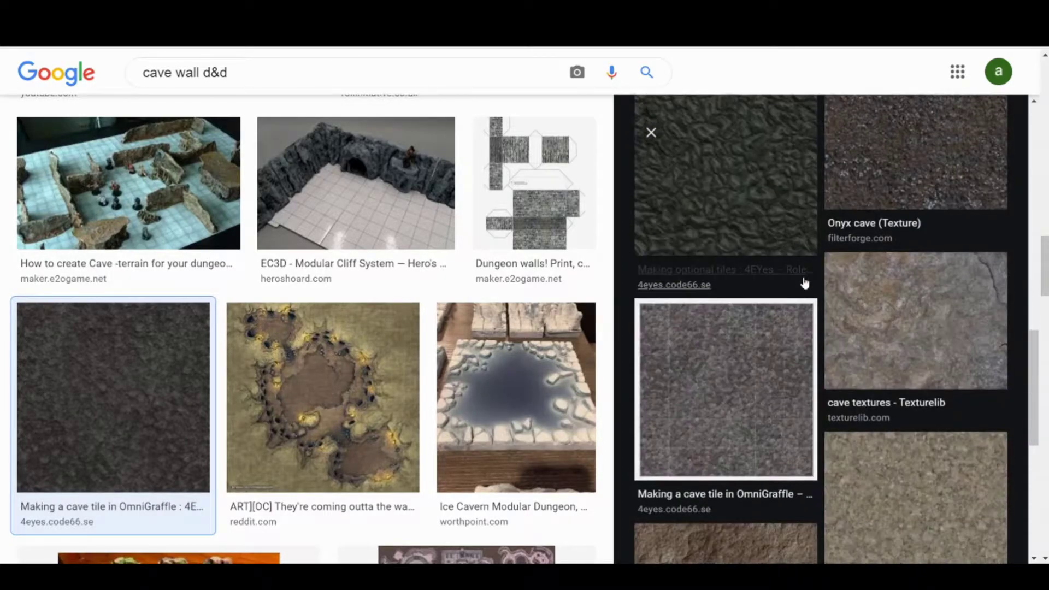
{"action": "scroll", "coordinate": [803, 282], "scroll_direction": "up", "scroll_amount": 1}
{"action": "scroll", "coordinate": [781, 257], "scroll_direction": "up", "scroll_amount": 4}
{"action": "left_click", "coordinate": [754, 226]}
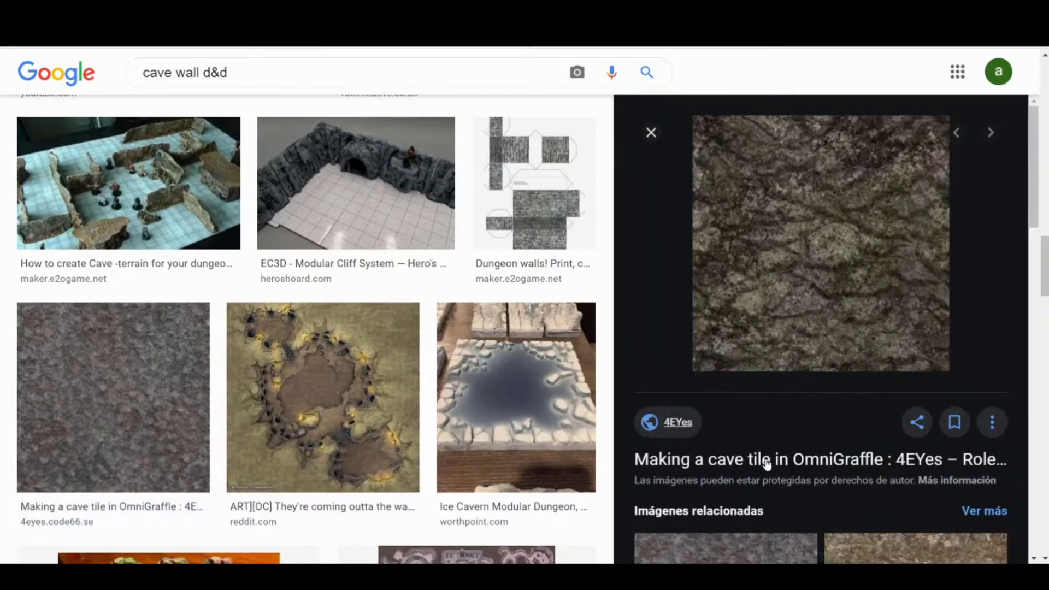
{"action": "scroll", "coordinate": [758, 459], "scroll_direction": "down", "scroll_amount": 3}
{"action": "scroll", "coordinate": [755, 457], "scroll_direction": "down", "scroll_amount": 10}
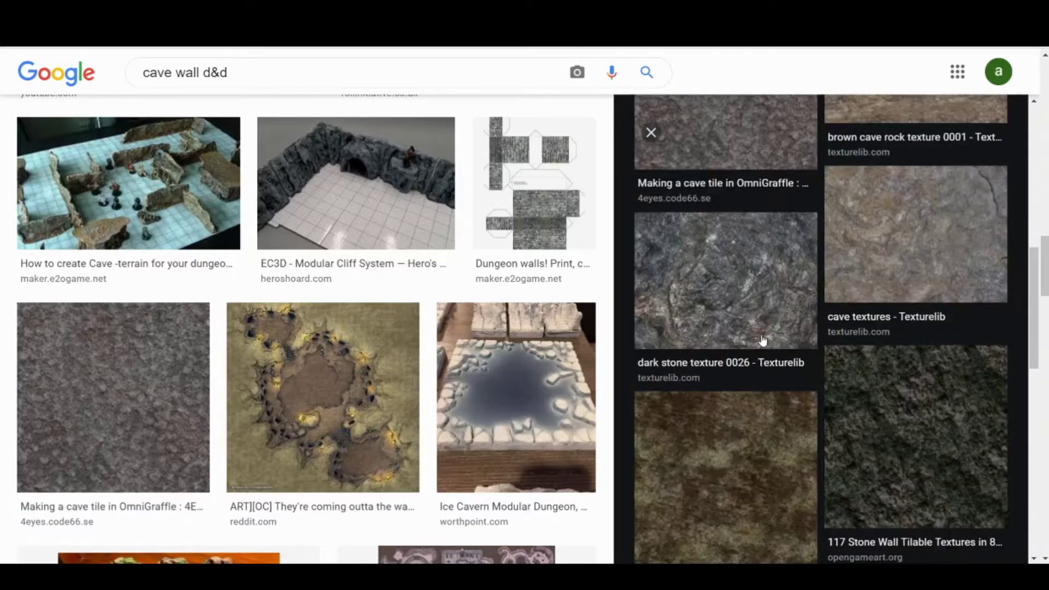
{"action": "scroll", "coordinate": [767, 300], "scroll_direction": "up", "scroll_amount": 3}
{"action": "left_click", "coordinate": [762, 227]}
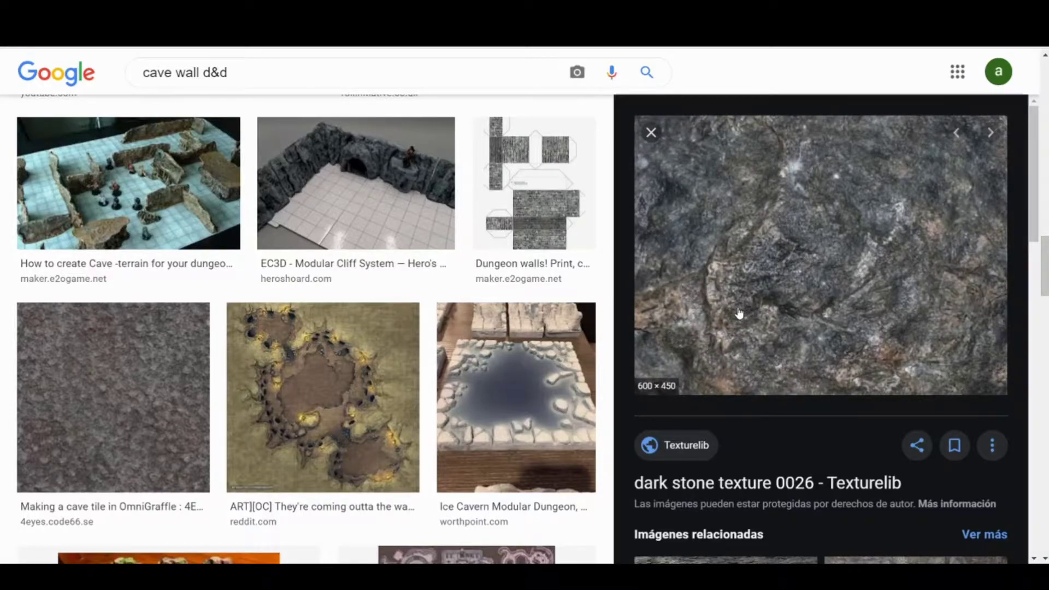
Open the related image "HIGH RESOLUTION TEXTURES: Concrete" and save it as dnd wall.jpg.
{"action": "scroll", "coordinate": [760, 349], "scroll_direction": "down", "scroll_amount": 8}
{"action": "scroll", "coordinate": [771, 395], "scroll_direction": "down", "scroll_amount": 10}
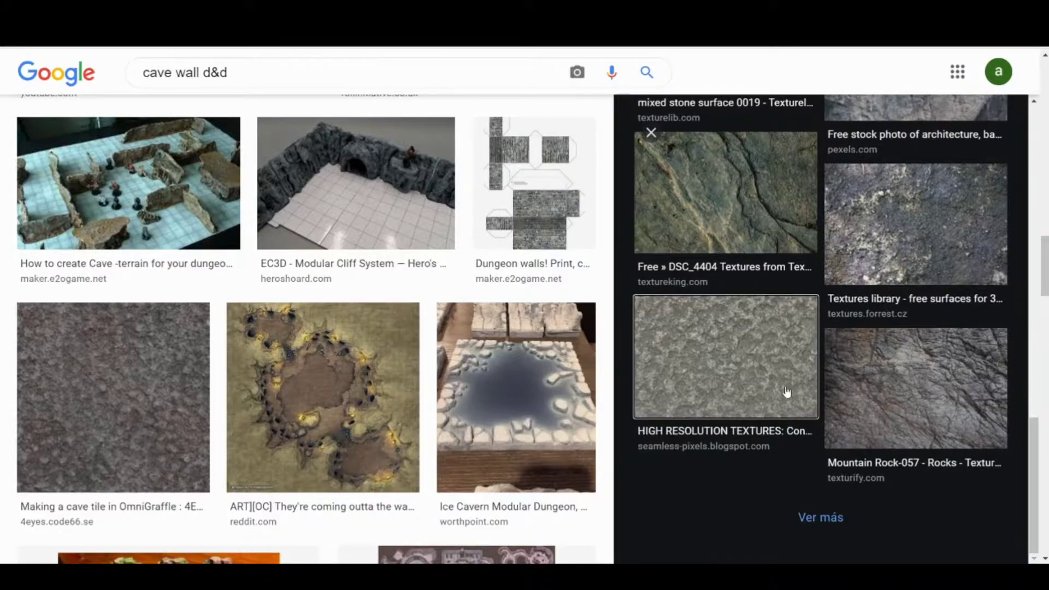
{"action": "left_click", "coordinate": [788, 392]}
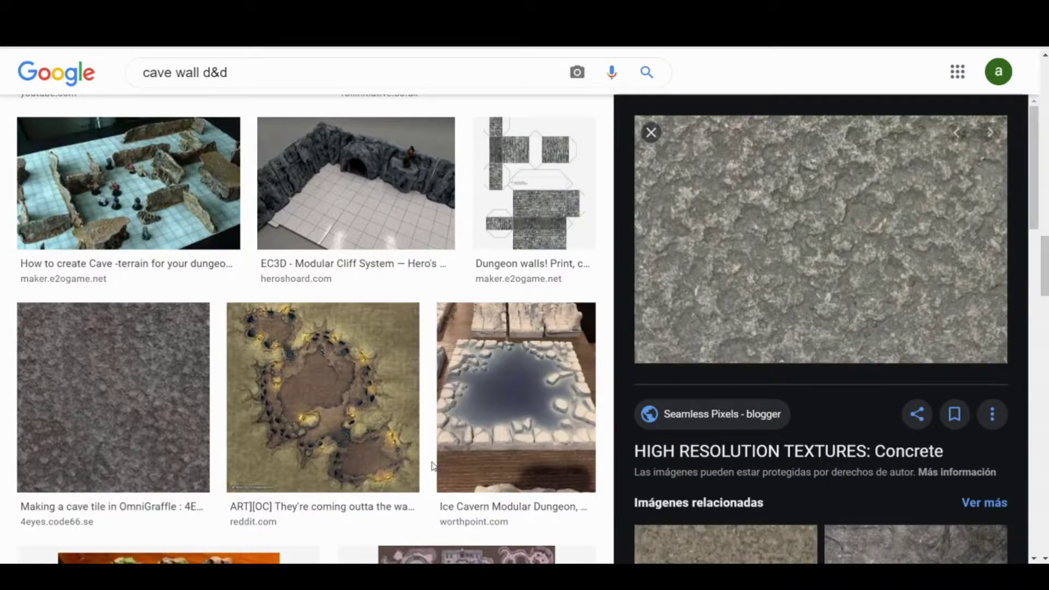
Switch to Photopea and open dnd wall.jpg.
{"action": "key", "text": "ctrl+Tab"}
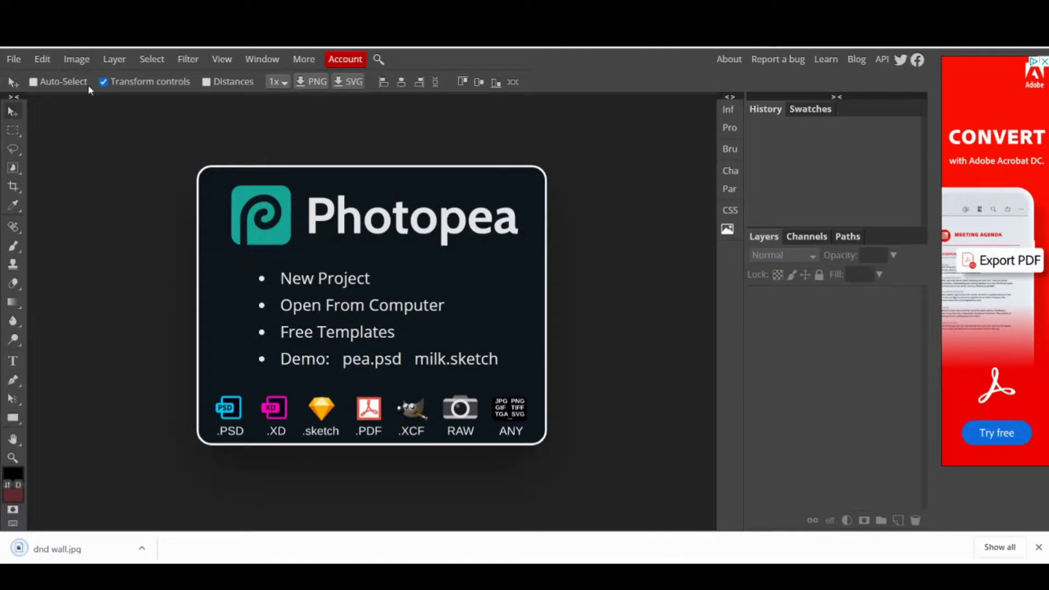
{"action": "left_click", "coordinate": [15, 60]}
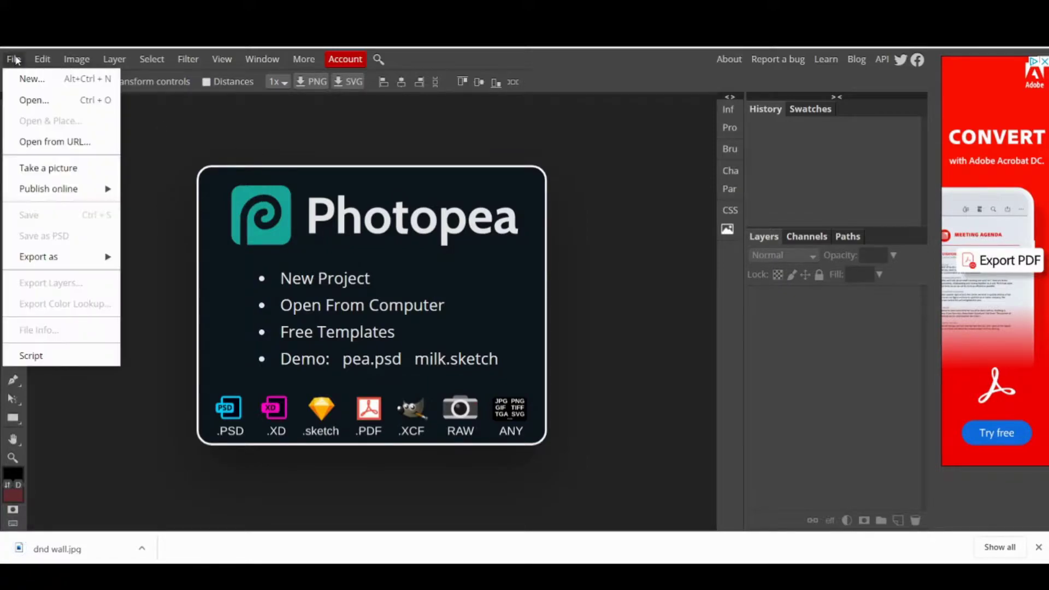
{"action": "left_click", "coordinate": [29, 94]}
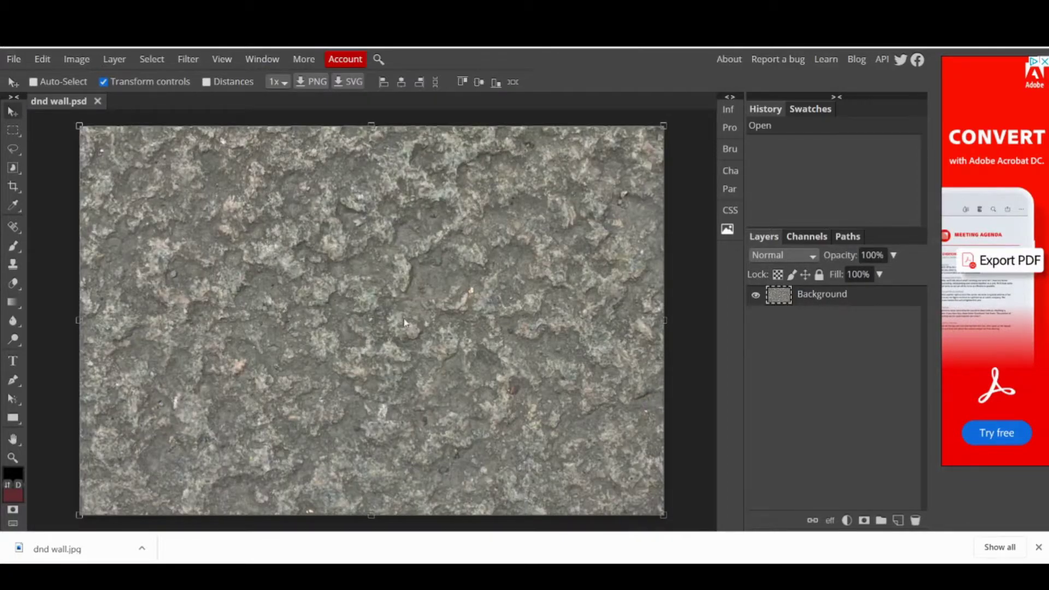
Select a large circular area around the middle of the stone texture with Ellipse Select.
{"action": "left_click", "coordinate": [12, 133]}
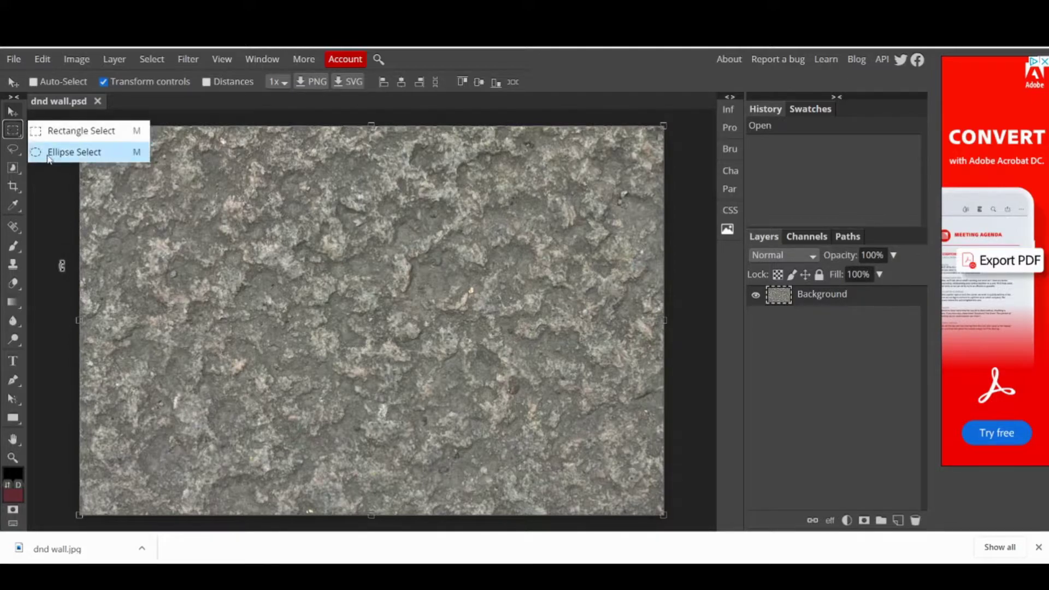
{"action": "left_click", "coordinate": [49, 156]}
{"action": "left_click_drag", "start_coordinate": [247, 184], "coordinate": [536, 468]}
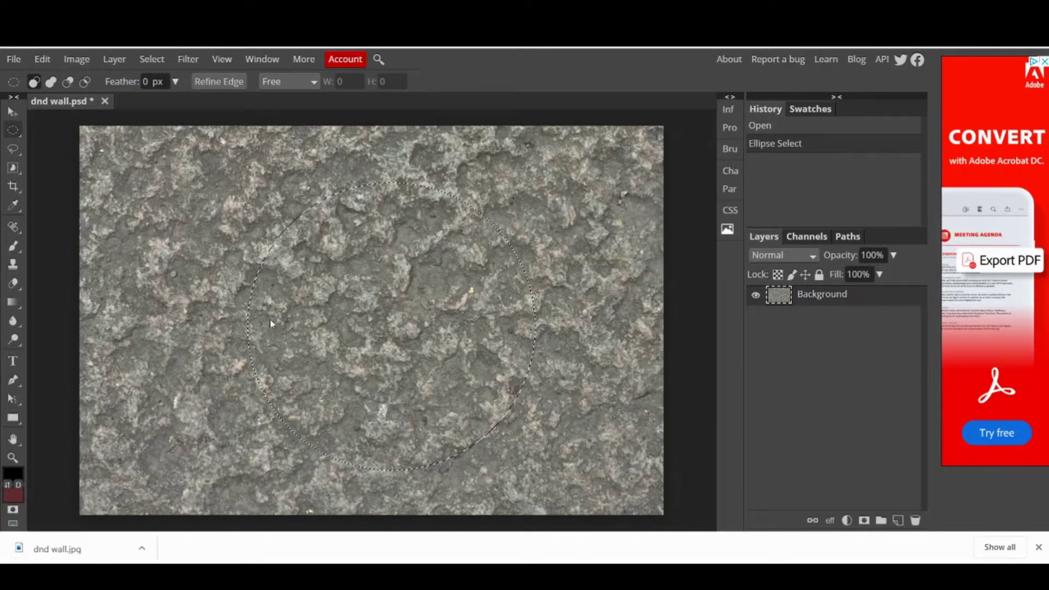
Copy the circular selection onto a new layer and move the copy slightly to centre it on the canvas.
{"action": "key", "text": "ctrl+c"}
{"action": "key", "text": "ctrl+v"}
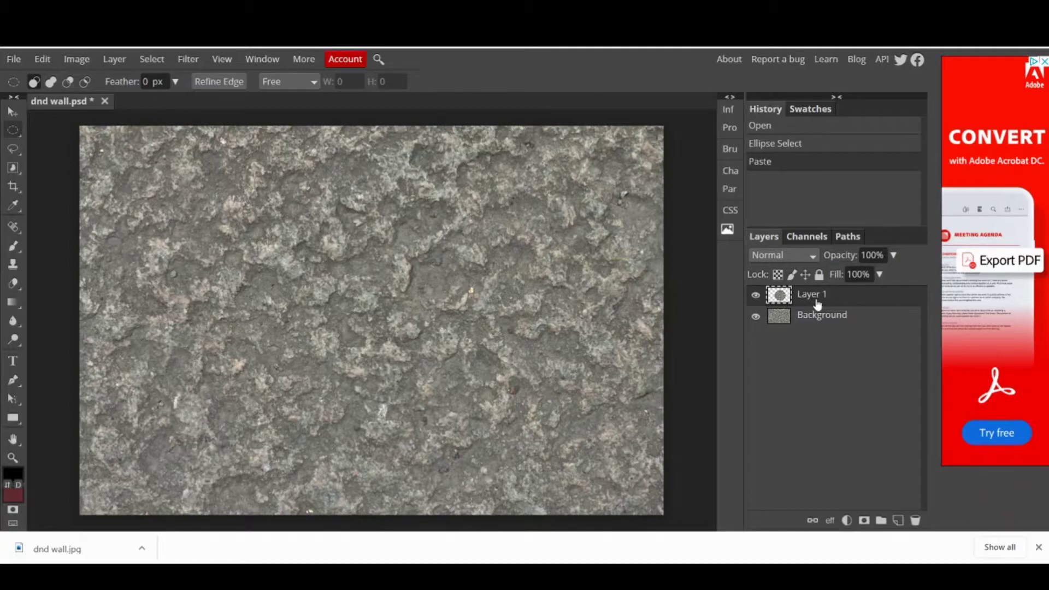
{"action": "left_click", "coordinate": [12, 112]}
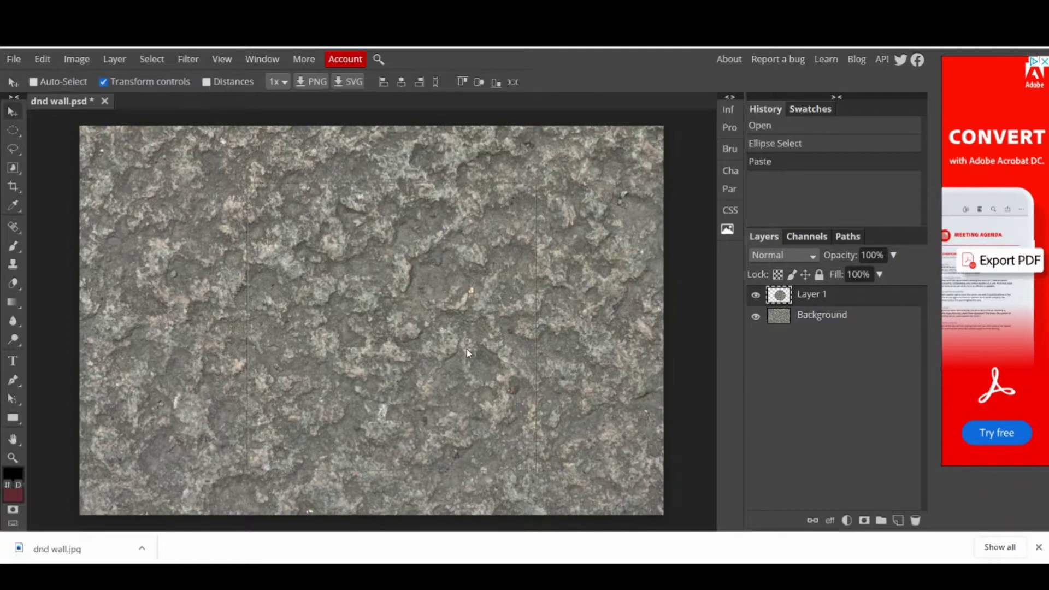
{"action": "left_click_drag", "start_coordinate": [467, 349], "coordinate": [448, 346]}
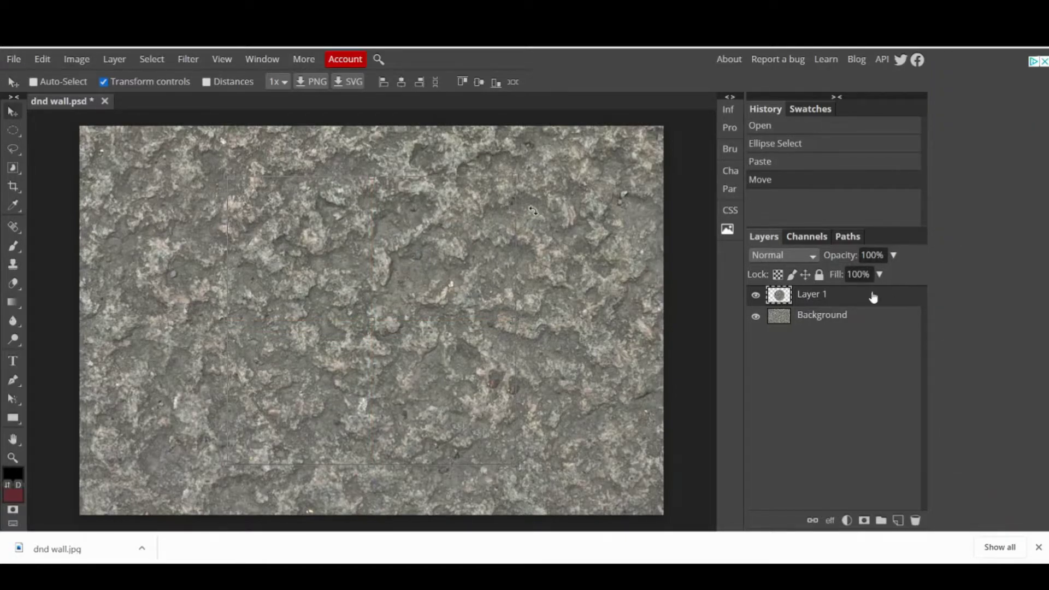
Open the blending options of the copied circle's layer and enable Bevel and Emboss with Contour.
{"action": "right_click", "coordinate": [840, 298]}
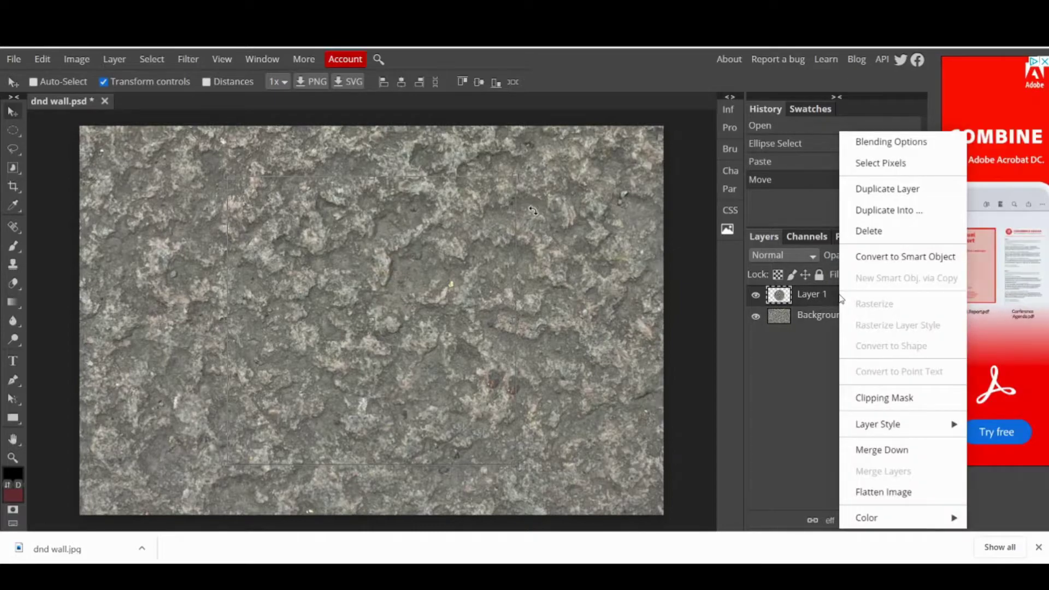
{"action": "left_click", "coordinate": [882, 149]}
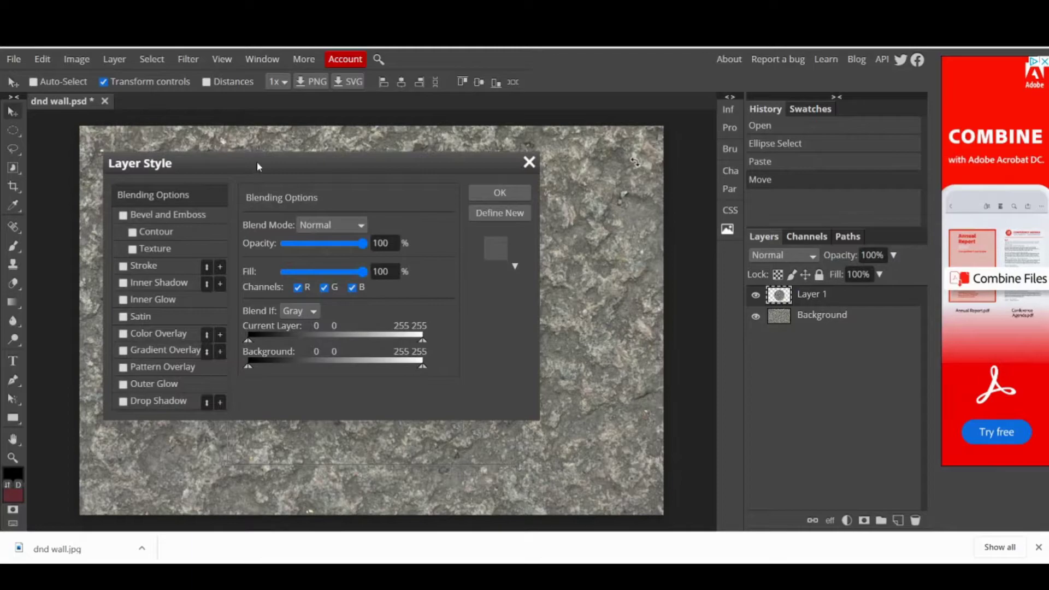
{"action": "left_click_drag", "start_coordinate": [259, 166], "coordinate": [736, 105]}
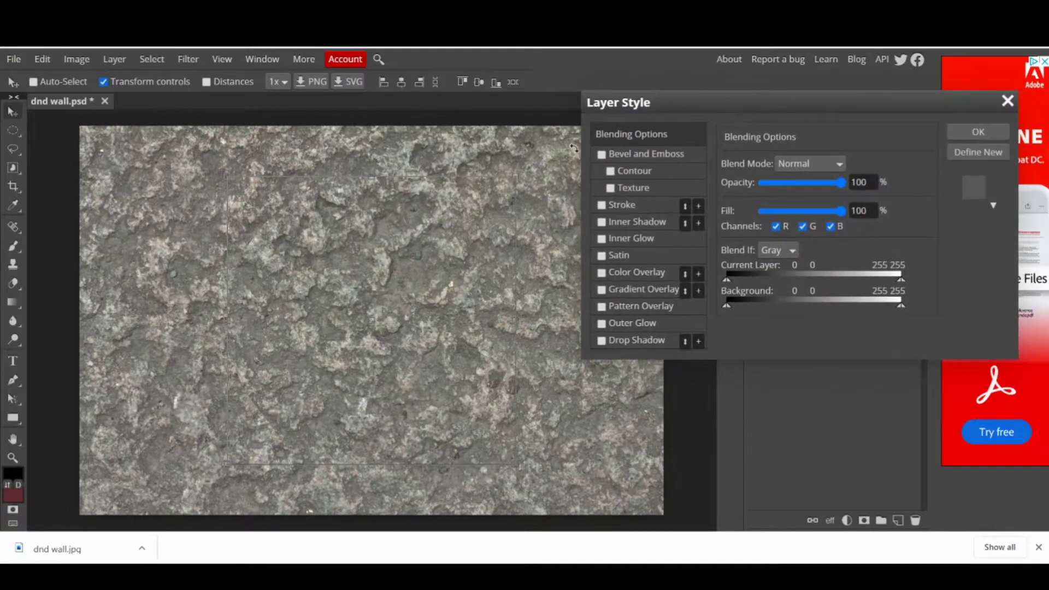
{"action": "left_click", "coordinate": [601, 155]}
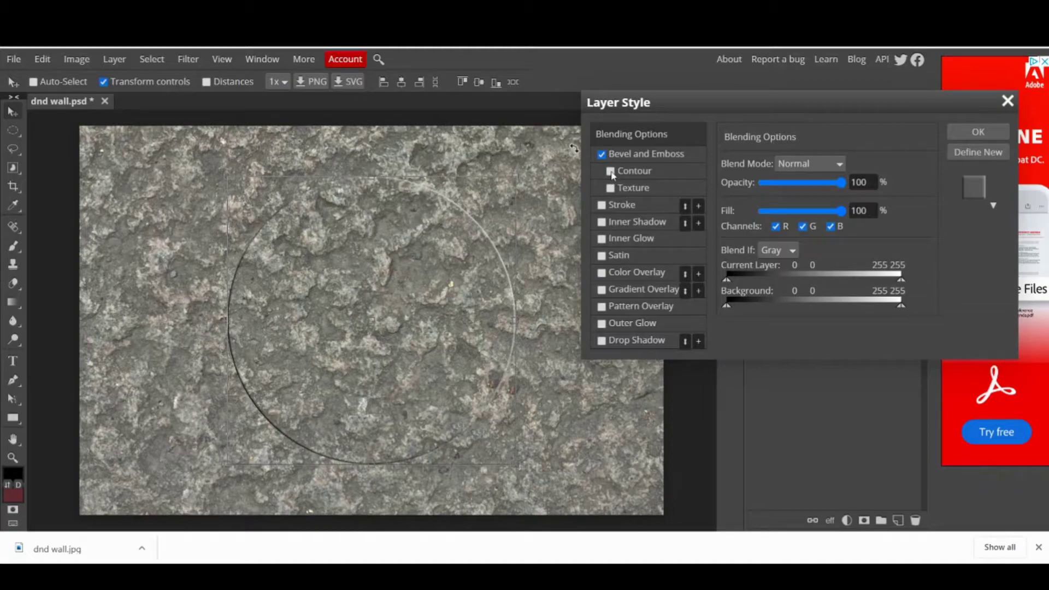
{"action": "left_click", "coordinate": [610, 172]}
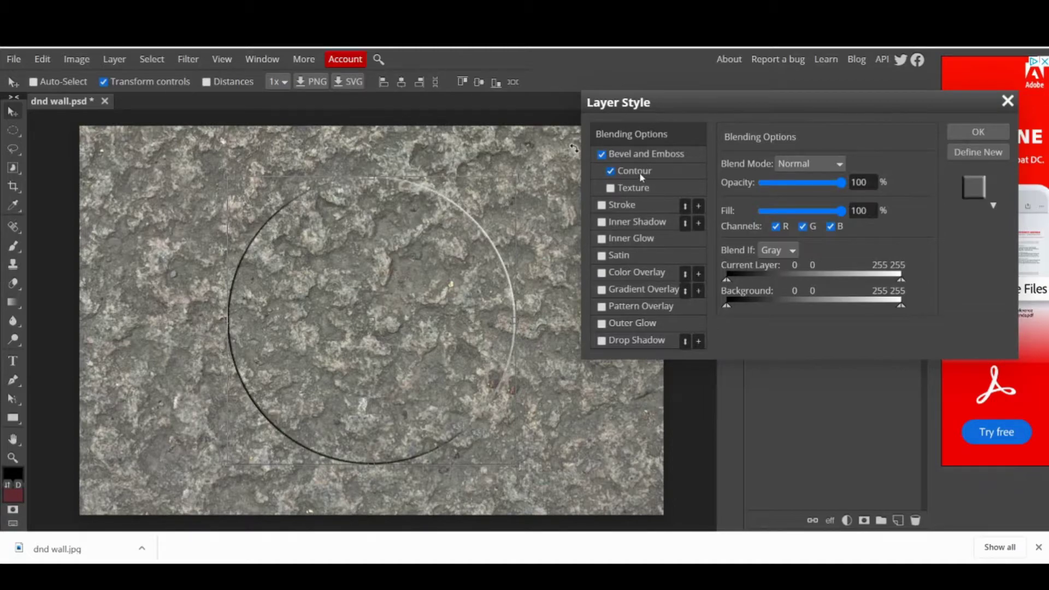
Set the circle's bevel to Pillow Emboss style with the Chisel Soft technique and Up direction.
{"action": "left_click", "coordinate": [648, 158]}
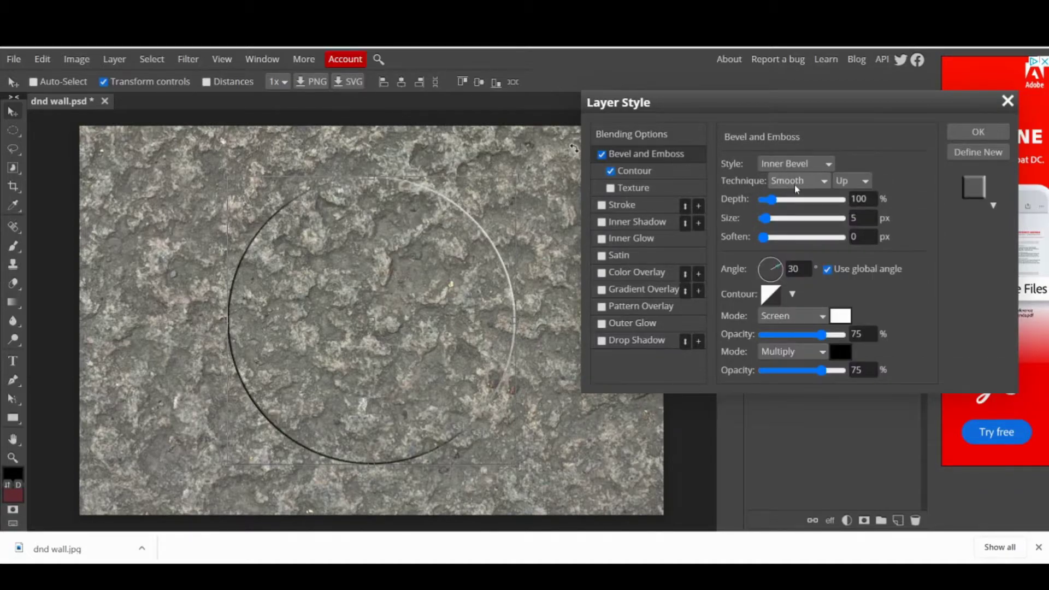
{"action": "left_click", "coordinate": [812, 208]}
{"action": "left_click", "coordinate": [813, 221]}
{"action": "left_click", "coordinate": [812, 169]}
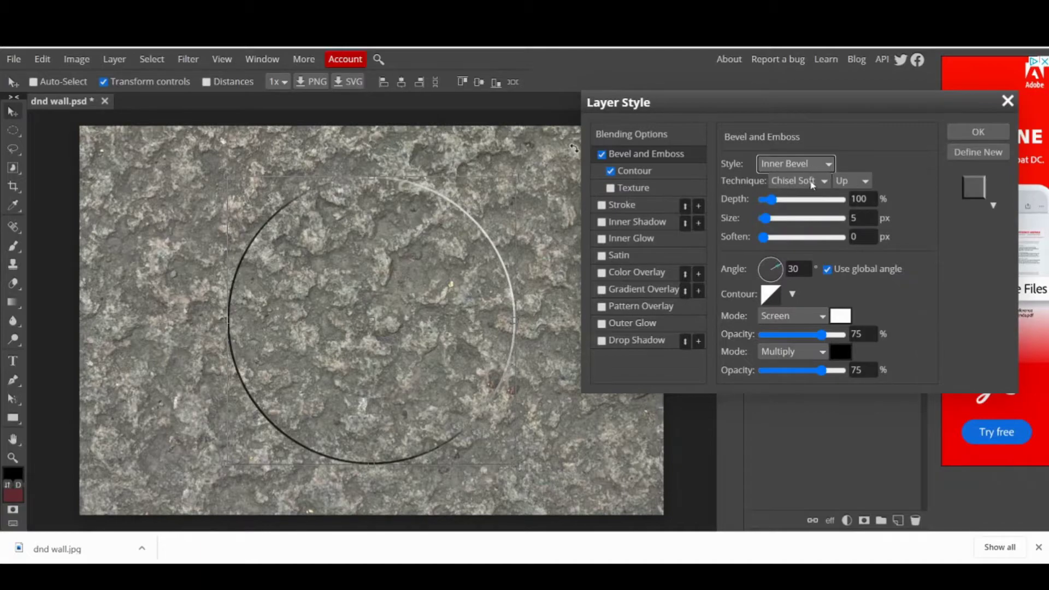
{"action": "left_click", "coordinate": [804, 215]}
{"action": "left_click", "coordinate": [848, 181]}
{"action": "left_click", "coordinate": [850, 214]}
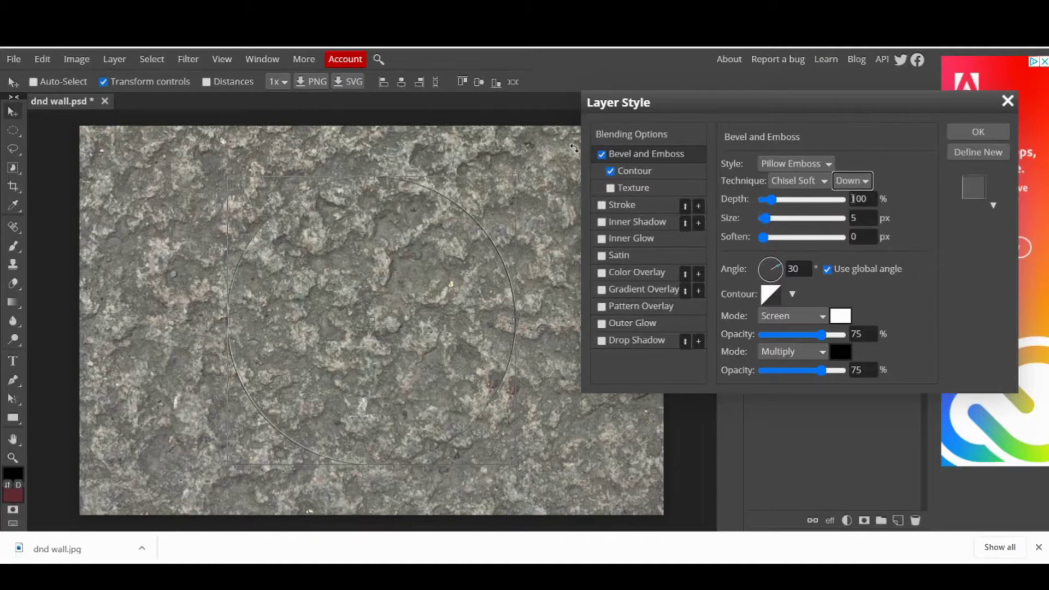
{"action": "key", "text": "Up"}
Set the bevel's depth to 370%, size to 15 px and soften to 10 px, and apply the layer style.
{"action": "left_click_drag", "start_coordinate": [772, 200], "coordinate": [773, 226]}
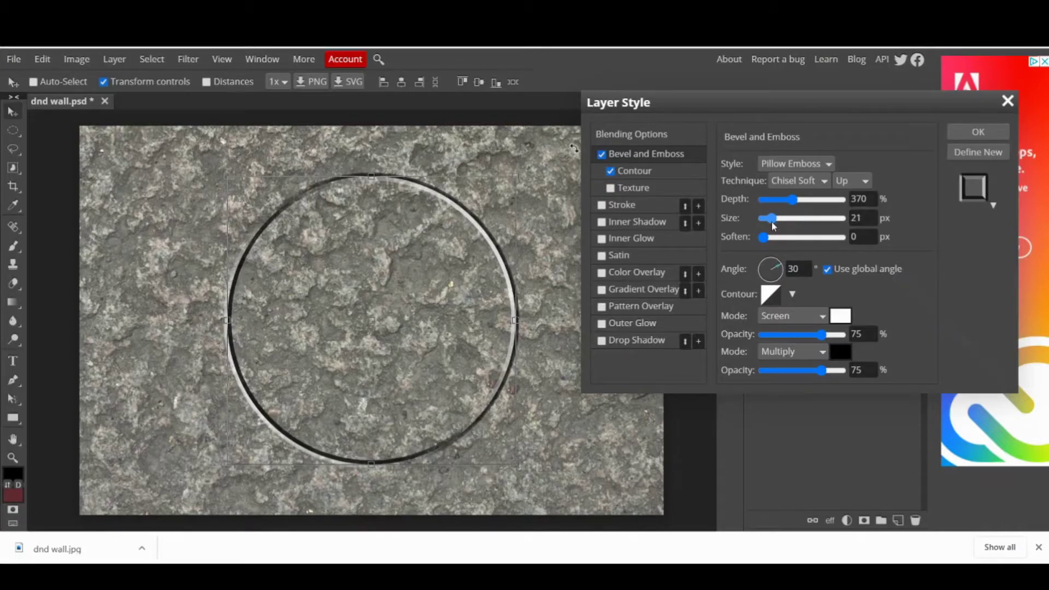
{"action": "left_click_drag", "start_coordinate": [771, 226], "coordinate": [772, 226]}
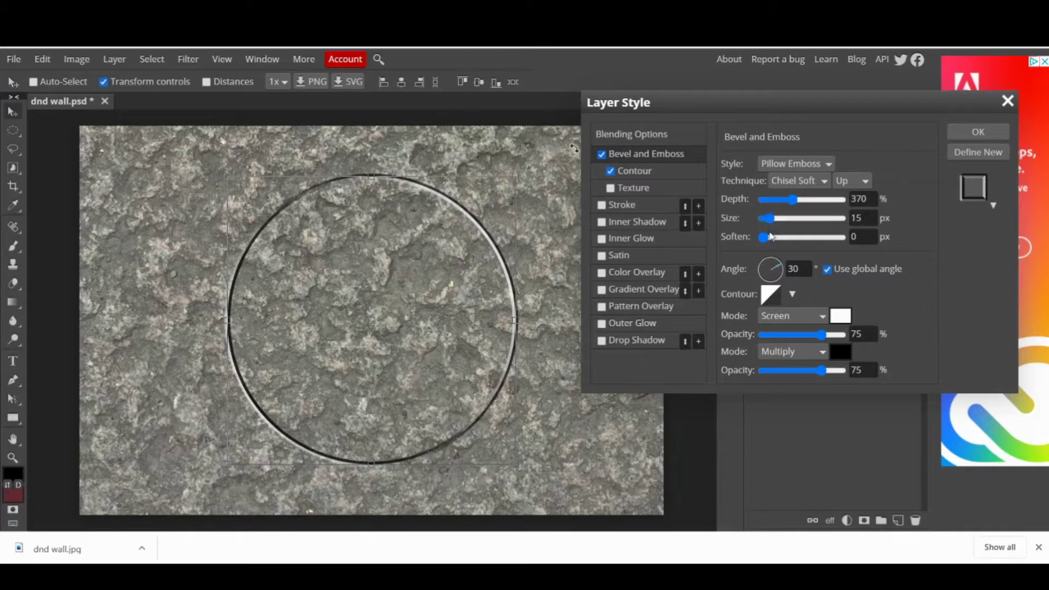
{"action": "left_click", "coordinate": [807, 238]}
{"action": "left_click", "coordinate": [801, 238]}
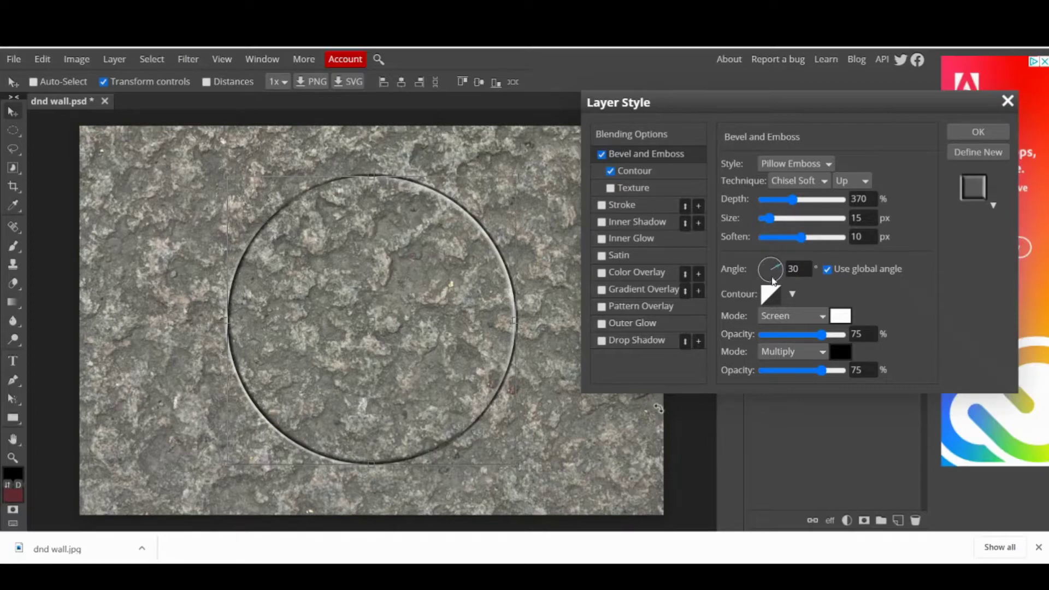
{"action": "left_click", "coordinate": [990, 133]}
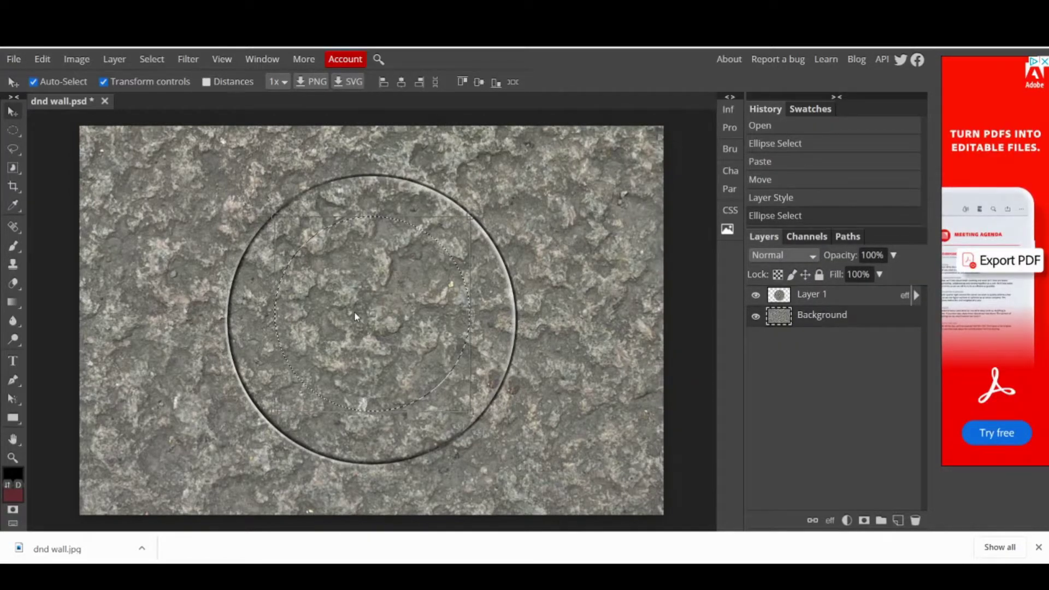
Paste the smaller circular stone selection as a layer above the large circle and centre it within that circle.
{"action": "key", "text": "ctrl+v"}
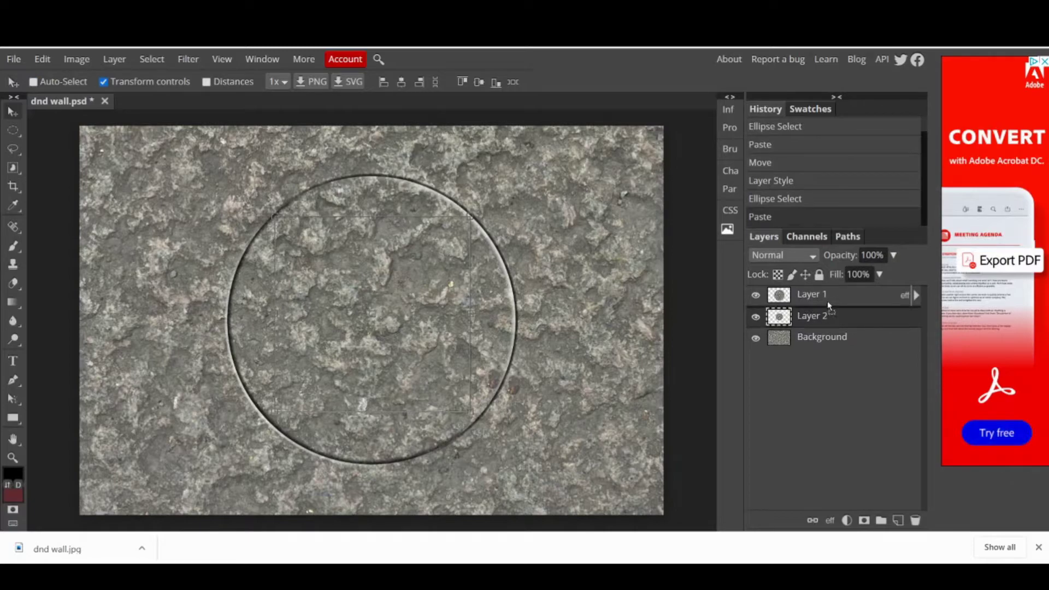
{"action": "mouse_move", "coordinate": [824, 289]}
{"action": "left_mouse_down"}
{"action": "mouse_move", "coordinate": [820, 281]}
{"action": "mouse_move", "coordinate": [823, 292]}
{"action": "left_mouse_up"}
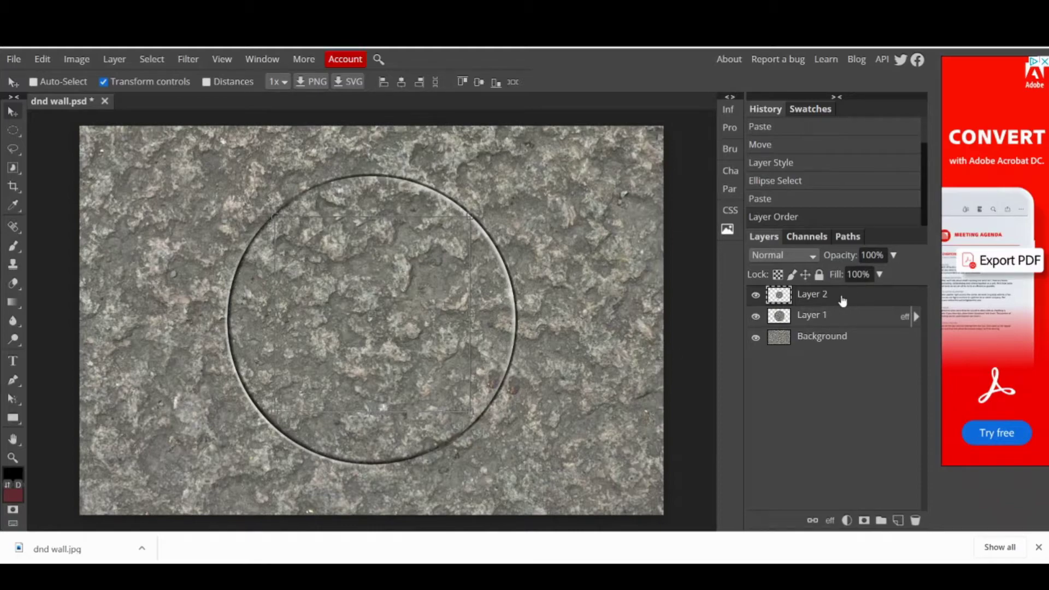
{"action": "left_click_drag", "start_coordinate": [385, 340], "coordinate": [386, 344]}
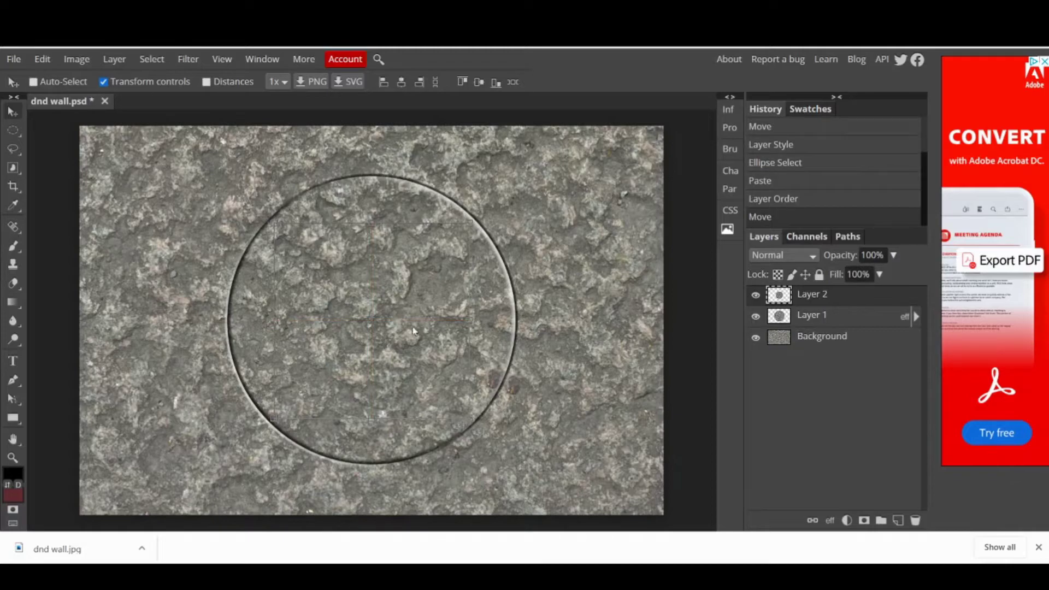
Apply Bevel and Emboss with Contour to the smaller circle's layer, using Pillow Emboss, 370% depth, 15 px size and 10 px soften.
{"action": "right_click", "coordinate": [846, 294]}
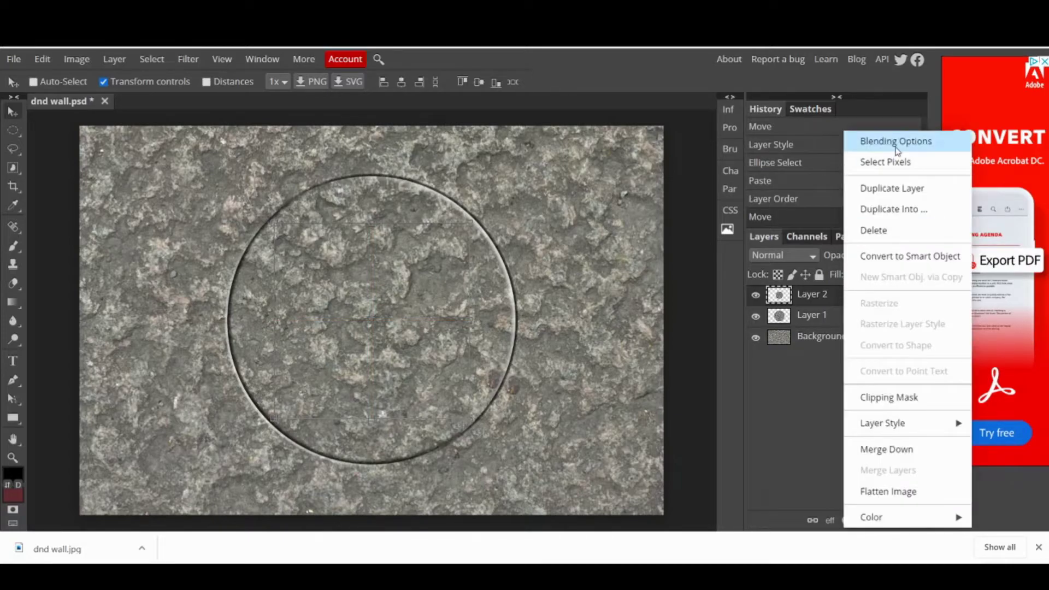
{"action": "left_click", "coordinate": [896, 142]}
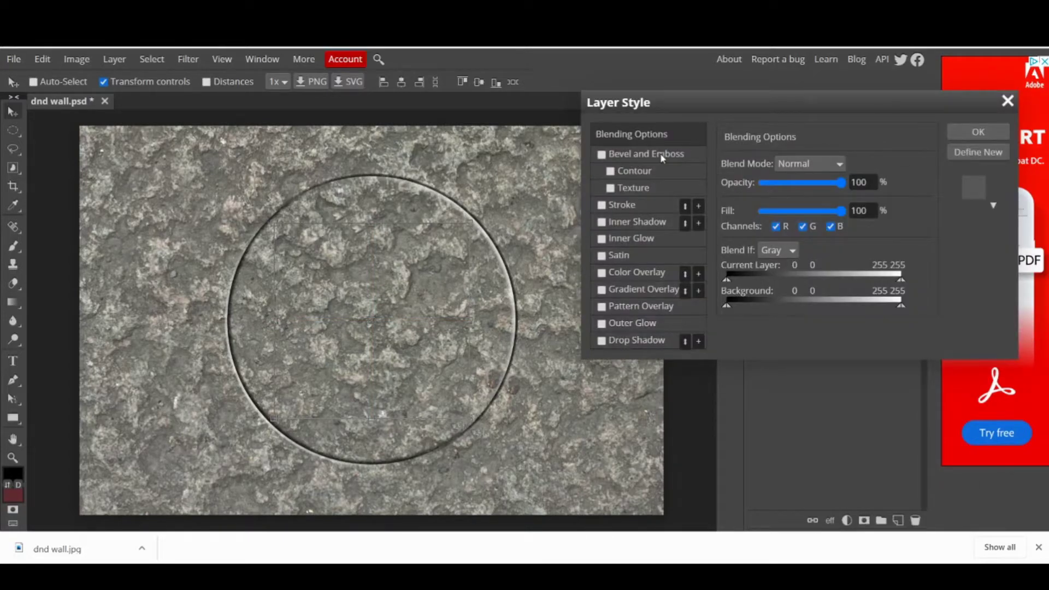
{"action": "left_click", "coordinate": [626, 173]}
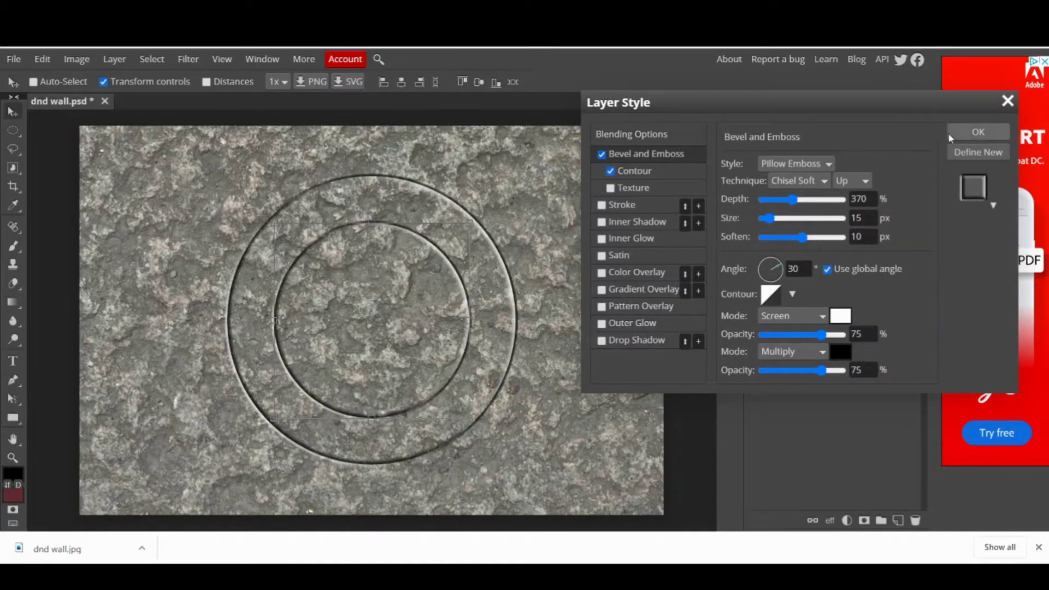
{"action": "left_click", "coordinate": [978, 132]}
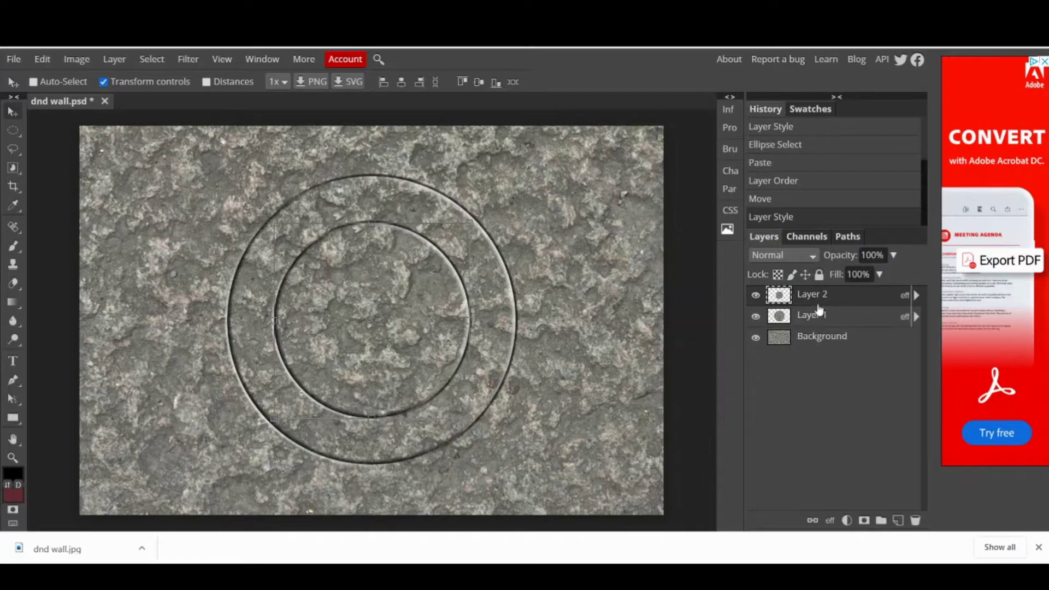
Duplicate the smaller circle's layer and scale the copy to about 62%, keeping it centred inside the other rings.
{"action": "right_click", "coordinate": [813, 295]}
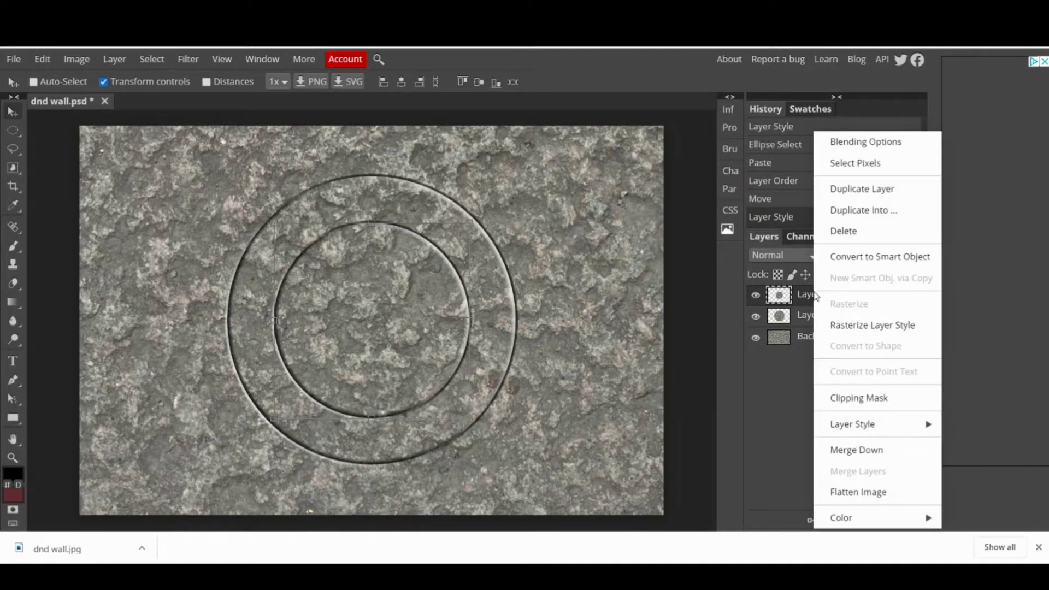
{"action": "left_click", "coordinate": [865, 192]}
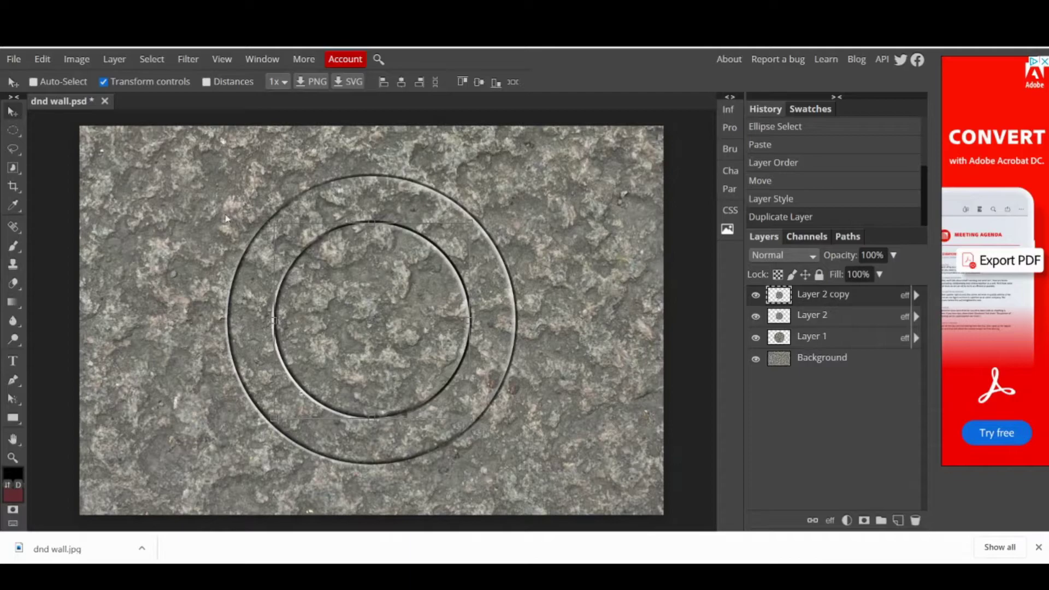
{"action": "left_click_drag", "start_coordinate": [269, 219], "coordinate": [351, 305]}
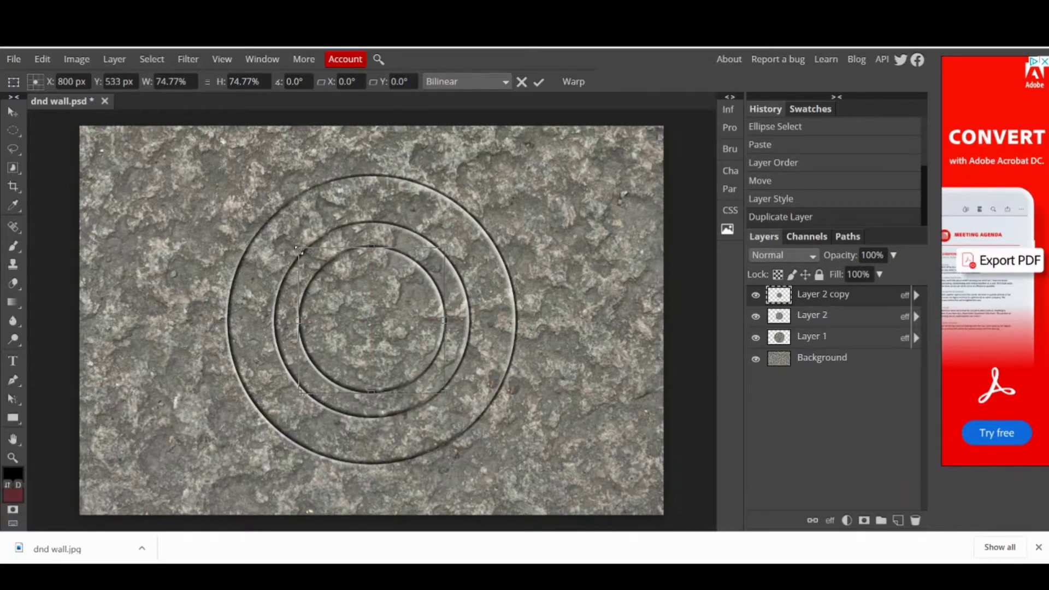
{"action": "left_click_drag", "start_coordinate": [298, 250], "coordinate": [356, 295]}
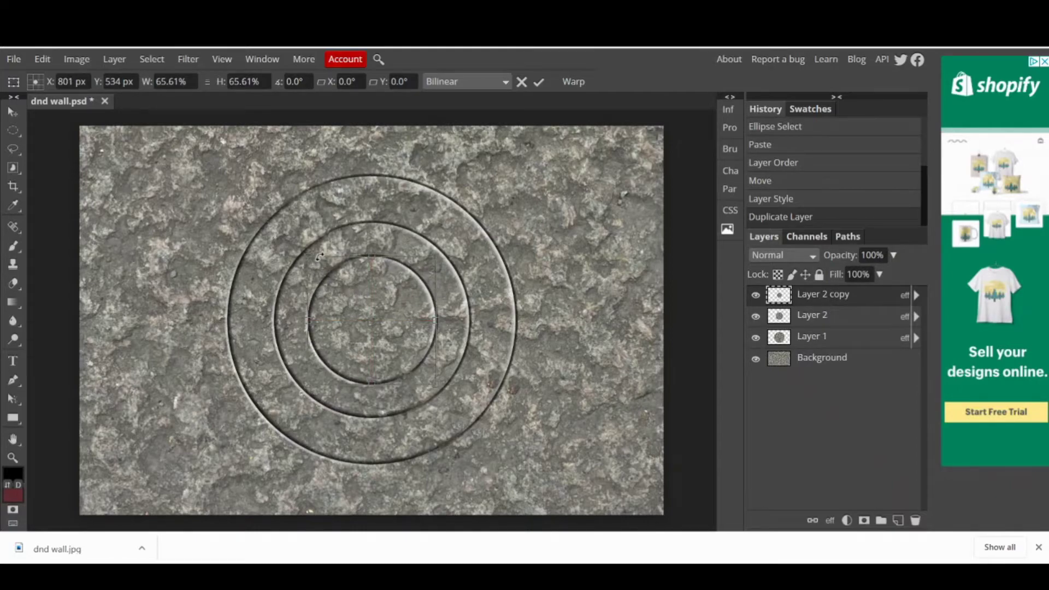
{"action": "left_click_drag", "start_coordinate": [309, 257], "coordinate": [318, 267]}
{"action": "left_click_drag", "start_coordinate": [390, 344], "coordinate": [386, 338]}
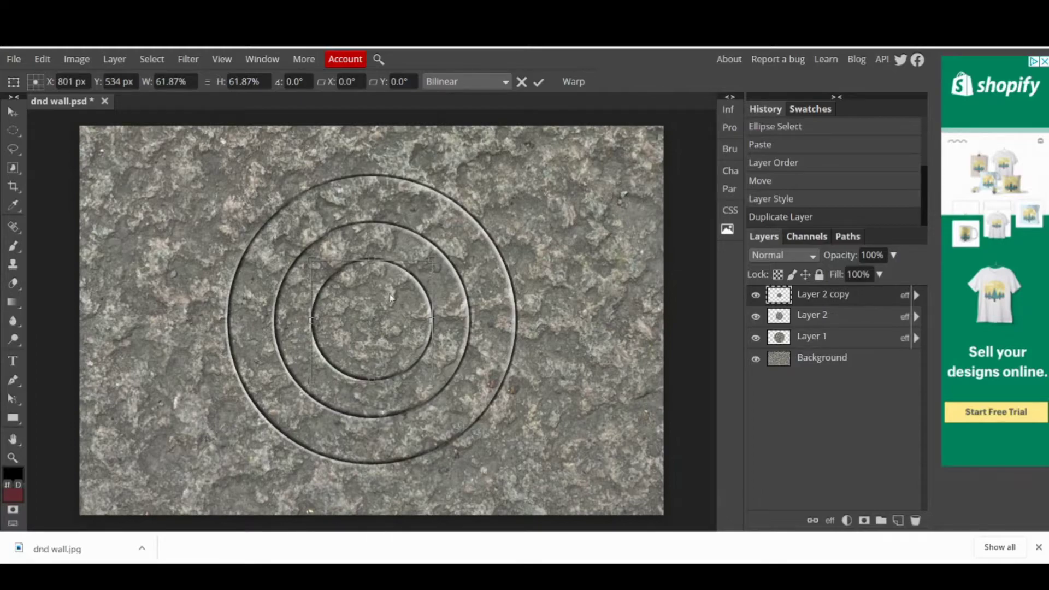
Add two more concentric inner rings by duplicating and shrinking the innermost circle each time, scaling the last copy to about 44%.
{"action": "right_click", "coordinate": [853, 295]}
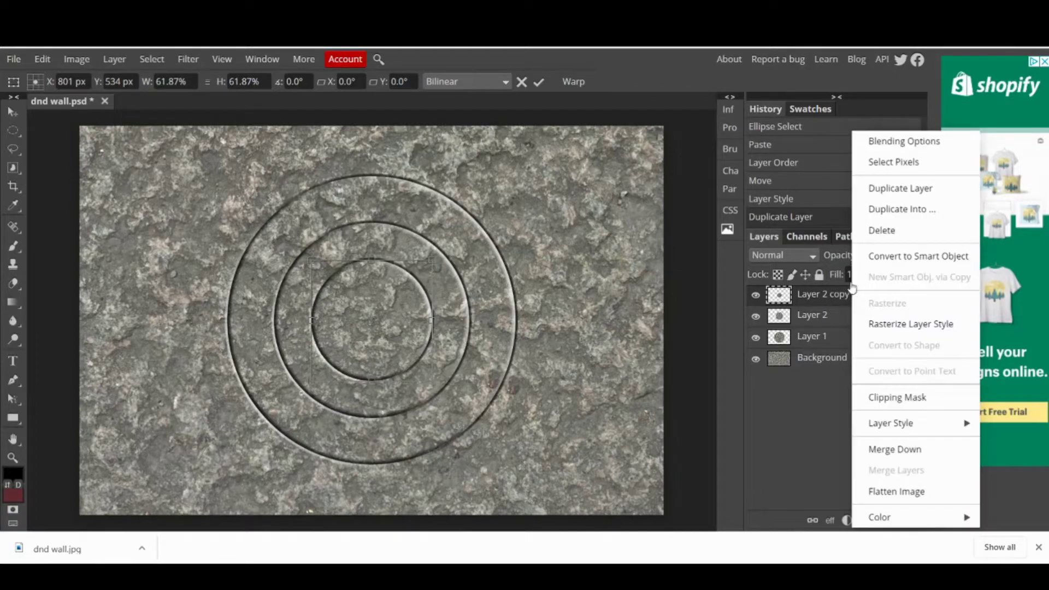
{"action": "left_click", "coordinate": [899, 189]}
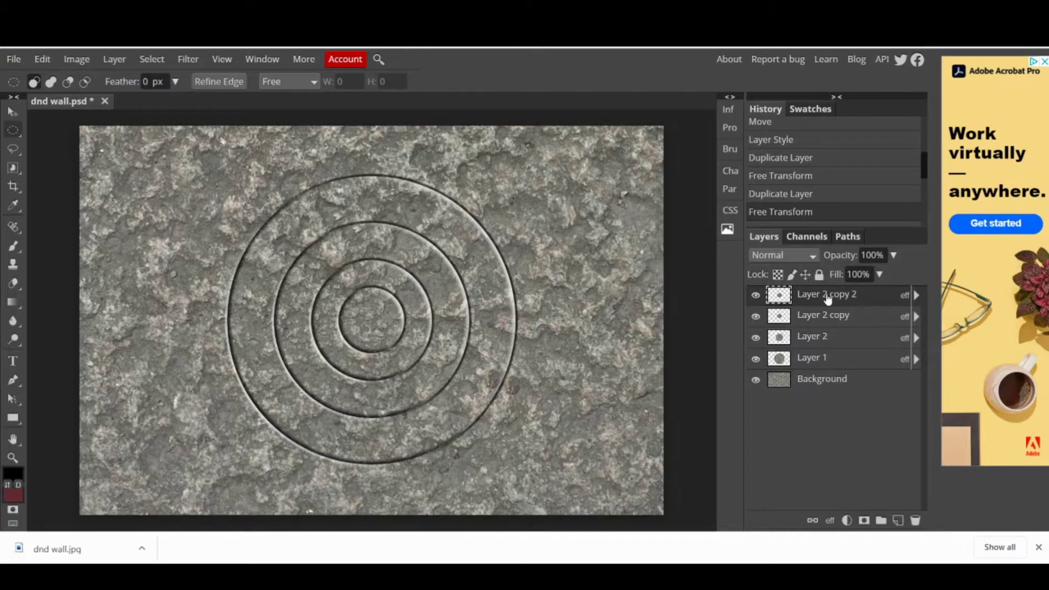
{"action": "right_click", "coordinate": [825, 296]}
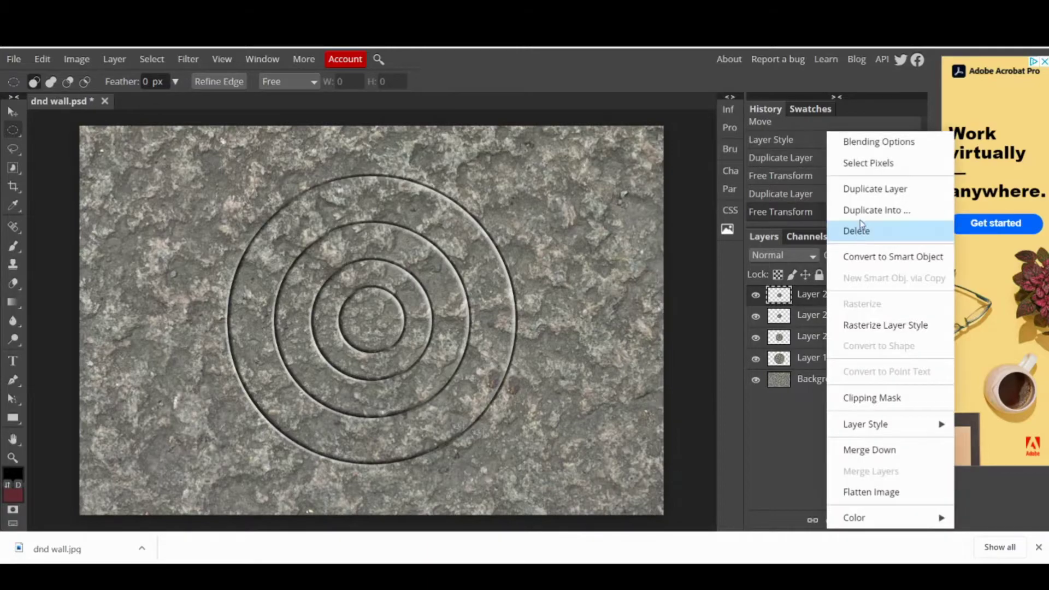
{"action": "left_click", "coordinate": [871, 191]}
{"action": "left_click", "coordinate": [12, 112]}
{"action": "left_click_drag", "start_coordinate": [339, 288], "coordinate": [369, 319]}
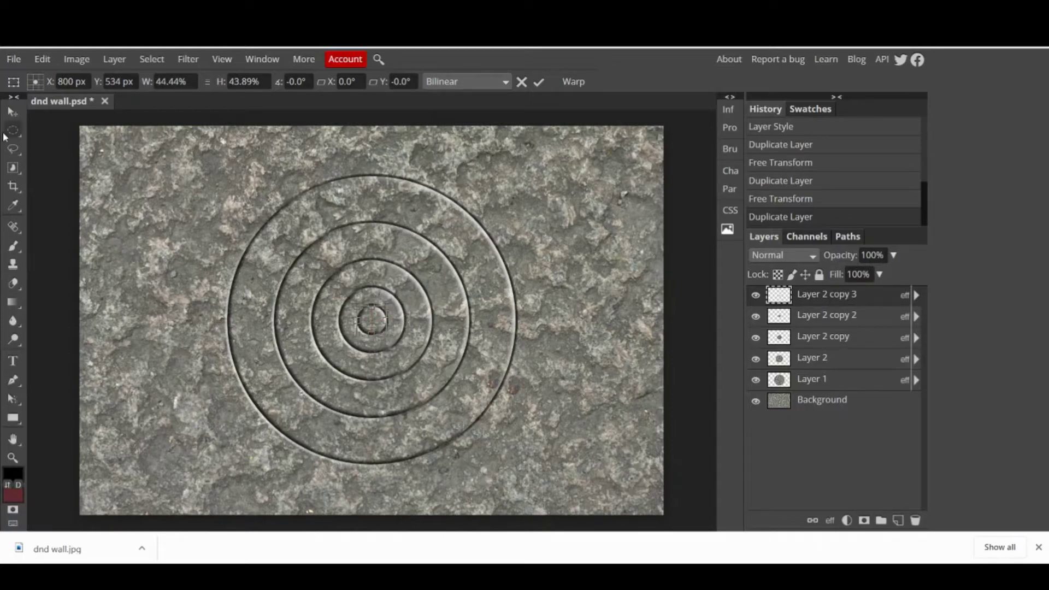
Draw a small ellipse shape over the innermost ring and give it a black fill.
{"action": "right_click", "coordinate": [16, 426]}
{"action": "left_click", "coordinate": [55, 437]}
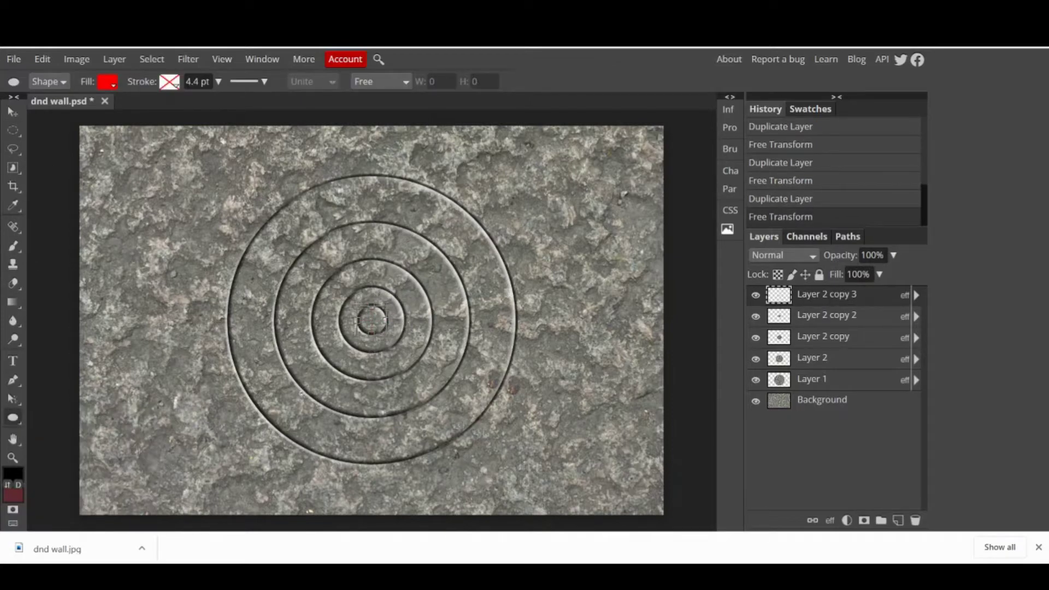
{"action": "left_click_drag", "start_coordinate": [358, 304], "coordinate": [382, 328]}
{"action": "left_click", "coordinate": [107, 82]}
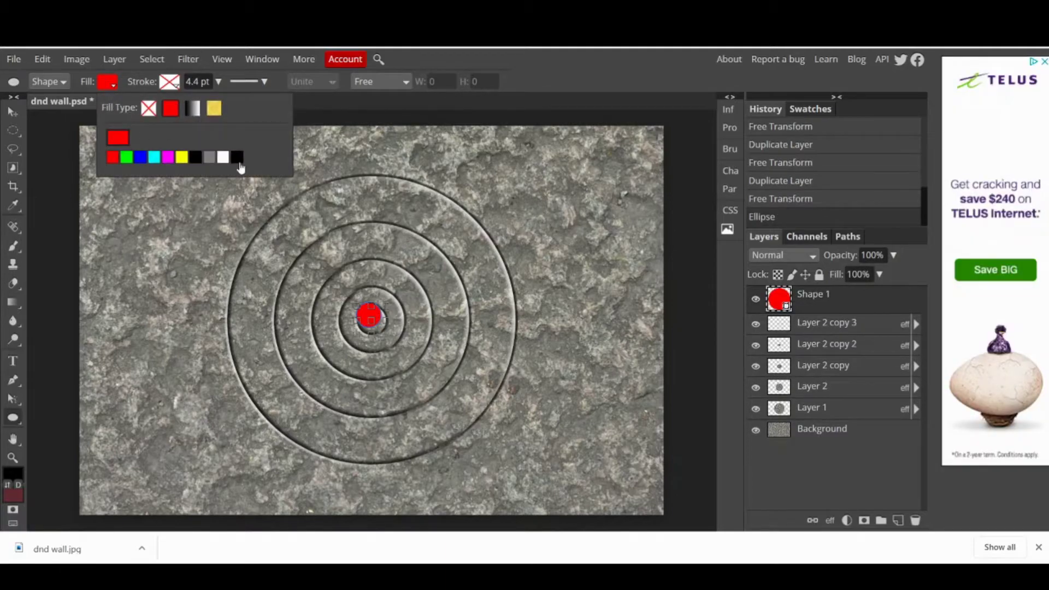
{"action": "left_click", "coordinate": [195, 159]}
Dismiss the new ellipse prompt and align the black circle with the innermost ring.
{"action": "left_click", "coordinate": [66, 143]}
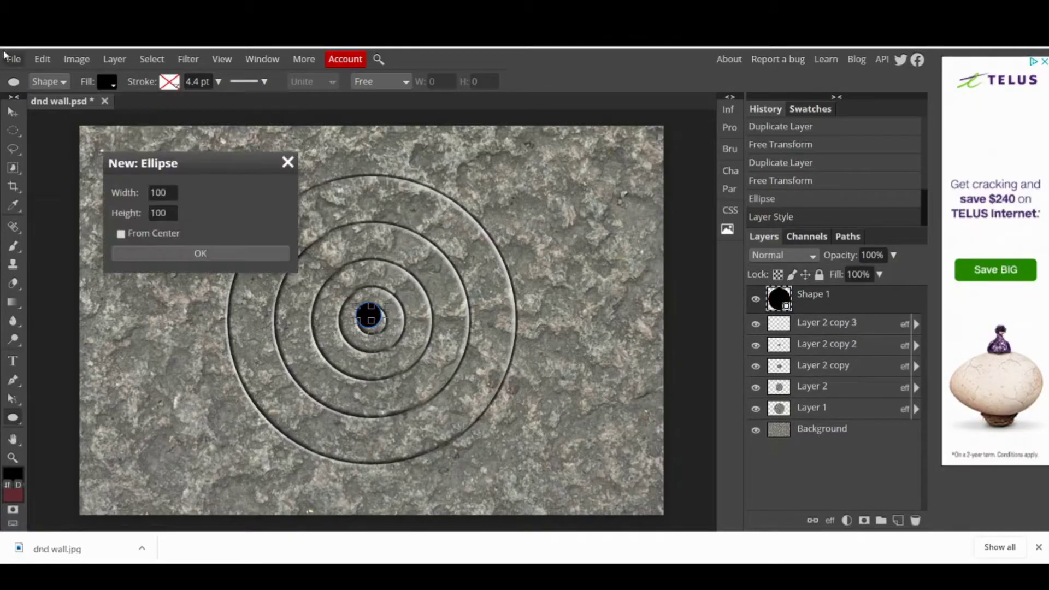
{"action": "left_click", "coordinate": [13, 111]}
{"action": "left_click", "coordinate": [288, 161]}
{"action": "mouse_move", "coordinate": [378, 319]}
{"action": "left_mouse_down"}
{"action": "mouse_move", "coordinate": [380, 326]}
{"action": "mouse_move", "coordinate": [388, 314]}
{"action": "left_mouse_up"}
{"action": "key", "text": "ctrl+z"}
Enable a bevel on the black circle with 1000% depth, 14 px size, 1 px soften, 19% highlight opacity and 100% shadow opacity.
{"action": "right_click", "coordinate": [837, 299]}
{"action": "left_click", "coordinate": [879, 142]}
{"action": "left_click", "coordinate": [628, 158]}
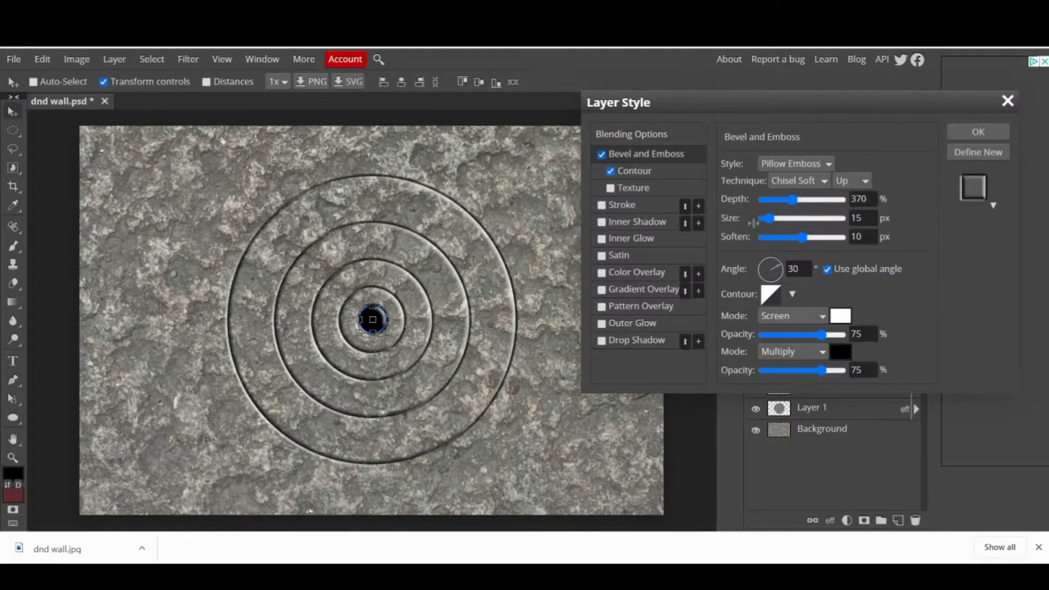
{"action": "left_click_drag", "start_coordinate": [822, 370], "coordinate": [761, 376]}
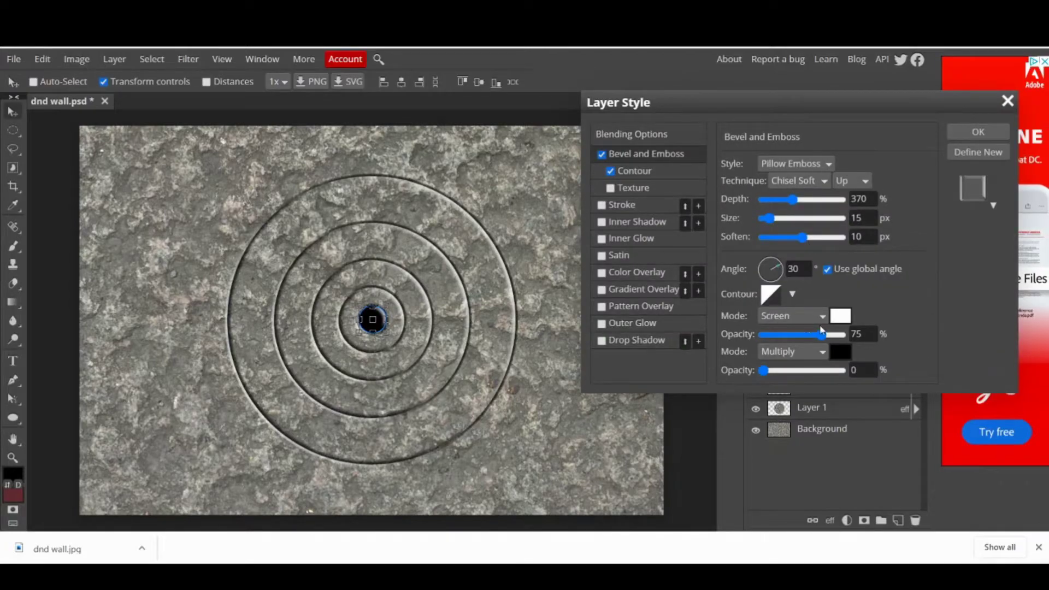
{"action": "left_click_drag", "start_coordinate": [822, 335], "coordinate": [844, 371]}
{"action": "left_click_drag", "start_coordinate": [769, 221], "coordinate": [768, 220]}
{"action": "left_click_drag", "start_coordinate": [793, 201], "coordinate": [844, 206]}
{"action": "left_click_drag", "start_coordinate": [804, 238], "coordinate": [768, 239]}
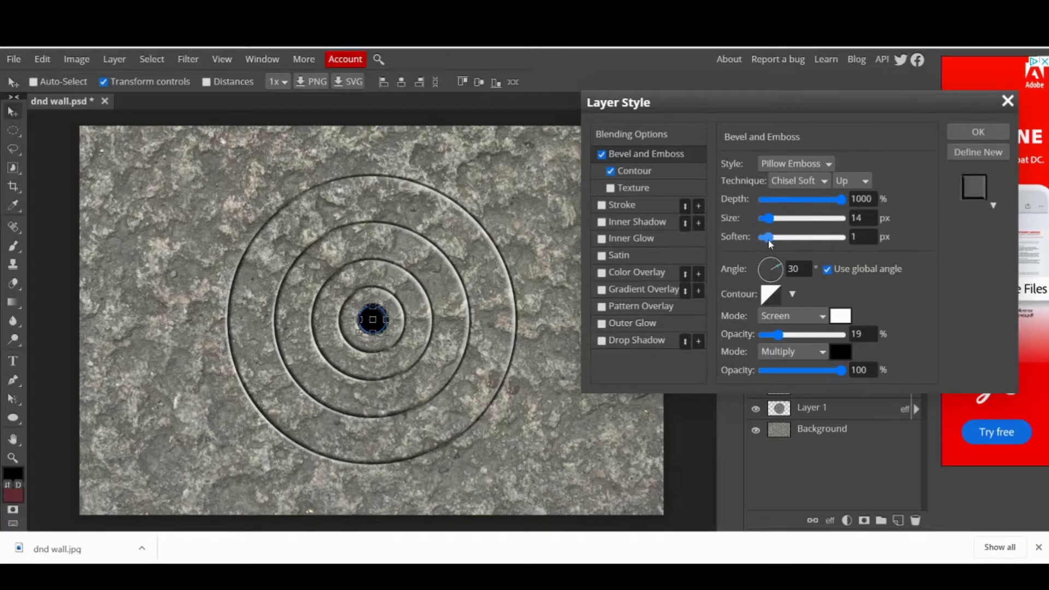
Set the black circle's layer opacity to 86% and its blend mode to Overlay.
{"action": "left_click", "coordinate": [631, 134]}
{"action": "left_click_drag", "start_coordinate": [842, 182], "coordinate": [830, 189]}
{"action": "left_click", "coordinate": [837, 164]}
{"action": "left_click", "coordinate": [805, 190]}
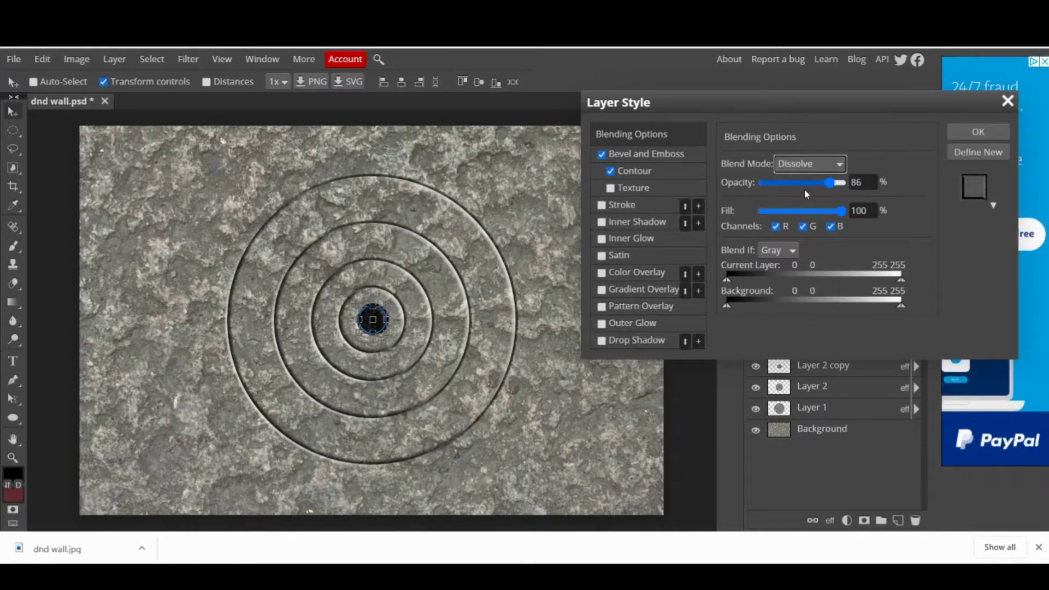
{"action": "key", "text": "Down"}
{"action": "key", "text": "Down"}
{"action": "key", "text": "Down"}
{"action": "key", "text": "Down"}
{"action": "key", "text": "Down"}
{"action": "key", "text": "Down"}
{"action": "key", "text": "Down"}
{"action": "key", "text": "Down"}
{"action": "key", "text": "Down"}
{"action": "key", "text": "Down"}
{"action": "key", "text": "Down"}
{"action": "key", "text": "Down"}
{"action": "key", "text": "Down"}
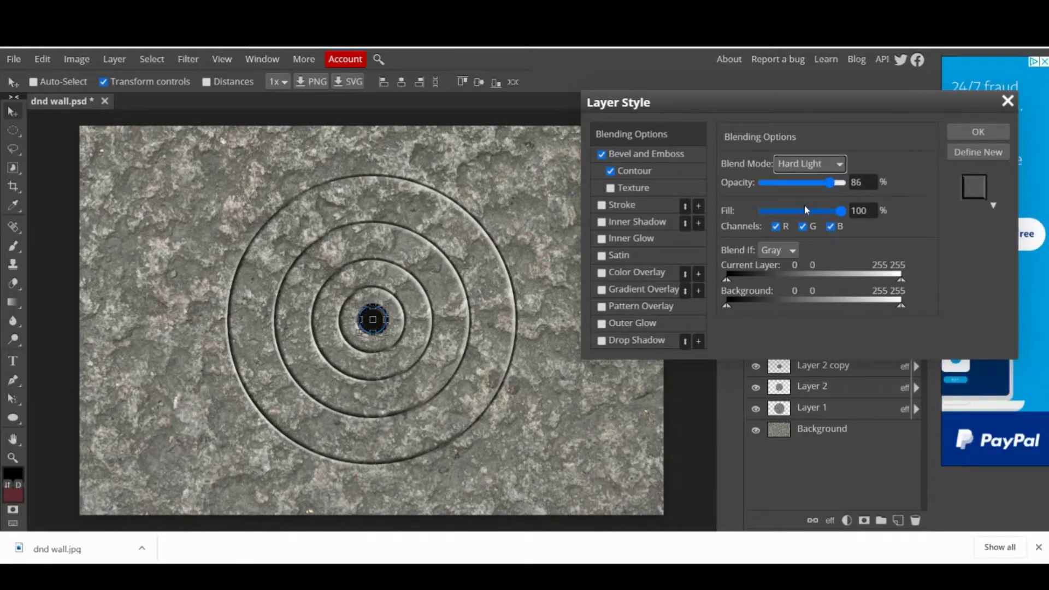
{"action": "key", "text": "Down"}
{"action": "key", "text": "Down"}
{"action": "key", "text": "Down"}
{"action": "key", "text": "Down"}
{"action": "key", "text": "Down"}
{"action": "key", "text": "Down"}
{"action": "key", "text": "Down"}
{"action": "key", "text": "Down"}
{"action": "key", "text": "Down"}
{"action": "key", "text": "Down"}
{"action": "key", "text": "Down"}
{"action": "key", "text": "Down"}
{"action": "key", "text": "Up"}
{"action": "key", "text": "Up"}
{"action": "key", "text": "Up"}
{"action": "key", "text": "Up"}
{"action": "key", "text": "Up"}
{"action": "key", "text": "Up"}
{"action": "key", "text": "Up"}
{"action": "key", "text": "Up"}
{"action": "key", "text": "Up"}
{"action": "key", "text": "Up"}
{"action": "key", "text": "Up"}
{"action": "key", "text": "Up"}
{"action": "key", "text": "Up"}
{"action": "key", "text": "Up"}
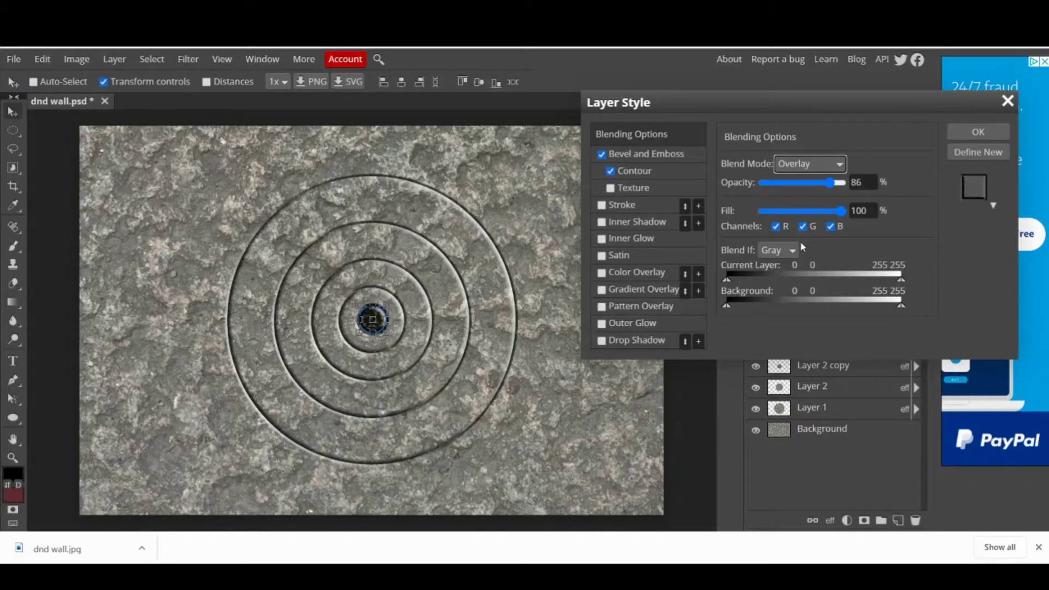
Change the black circle's bevel direction to Down, apply the layer style and rasterize the shape layer.
{"action": "left_click", "coordinate": [645, 153]}
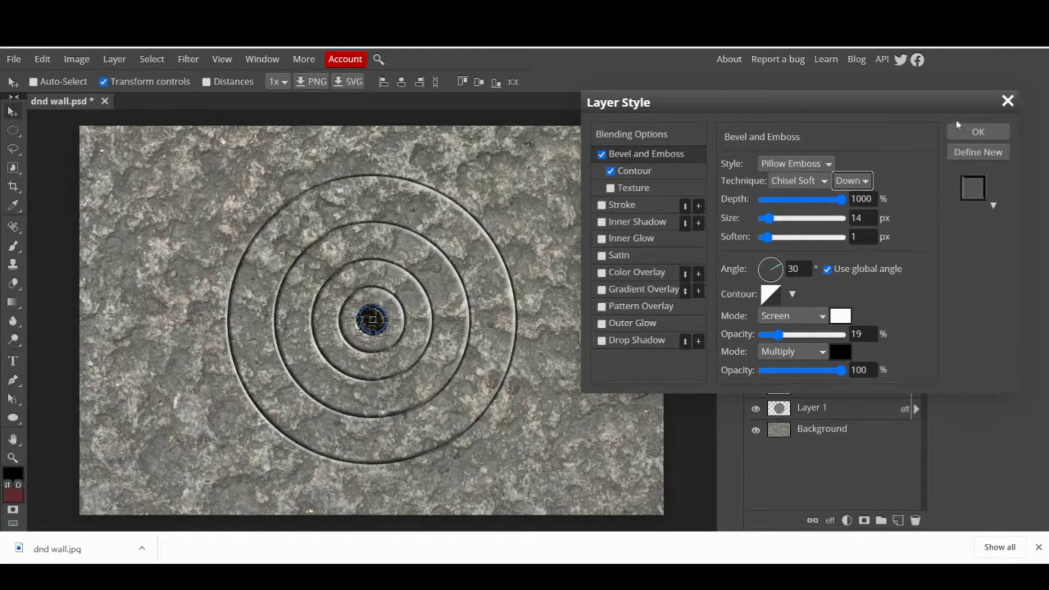
{"action": "left_click", "coordinate": [966, 131]}
{"action": "left_click", "coordinate": [14, 131]}
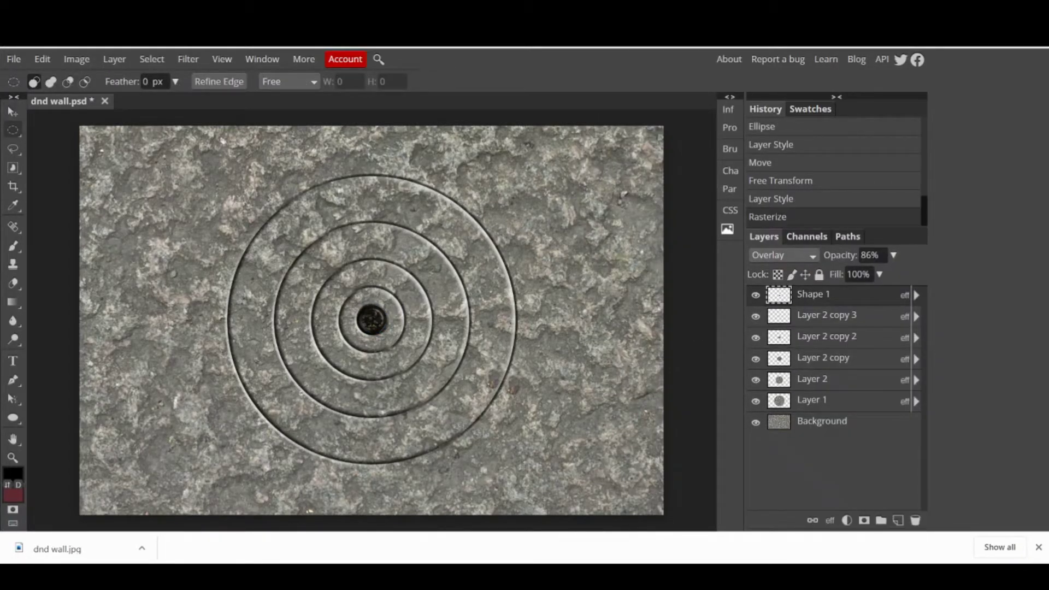
Try raising the opacity of the black centre circle's layer.
{"action": "right_click", "coordinate": [800, 304]}
{"action": "left_click", "coordinate": [820, 139]}
{"action": "left_click_drag", "start_coordinate": [832, 183], "coordinate": [848, 181]}
{"action": "left_click", "coordinate": [953, 136]}
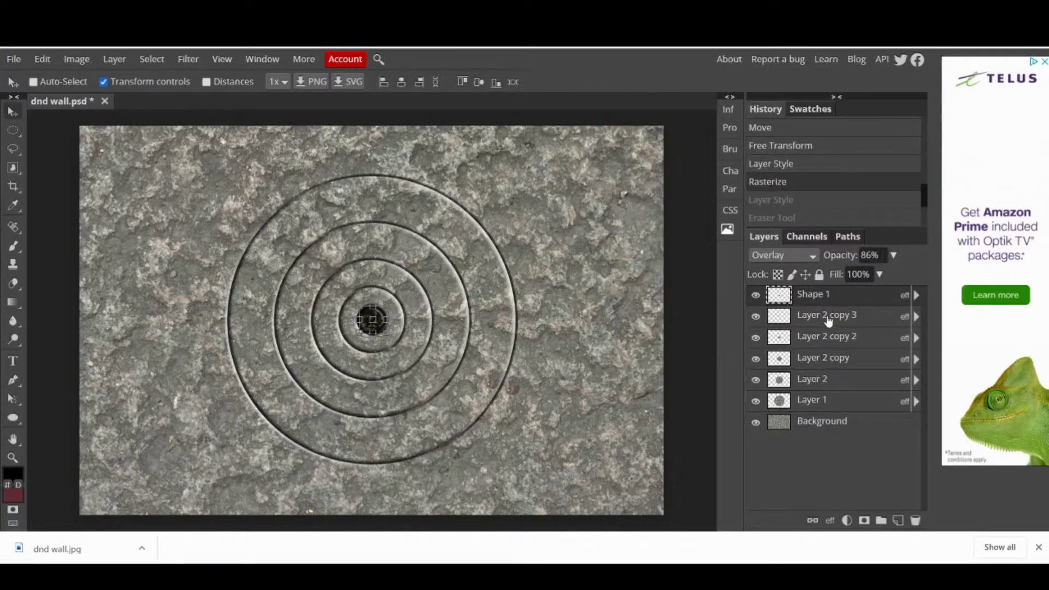
Erase a short vertical channel through the top of the ring on Layer 2 copy 2 with a 55 px eraser.
{"action": "left_click", "coordinate": [811, 342]}
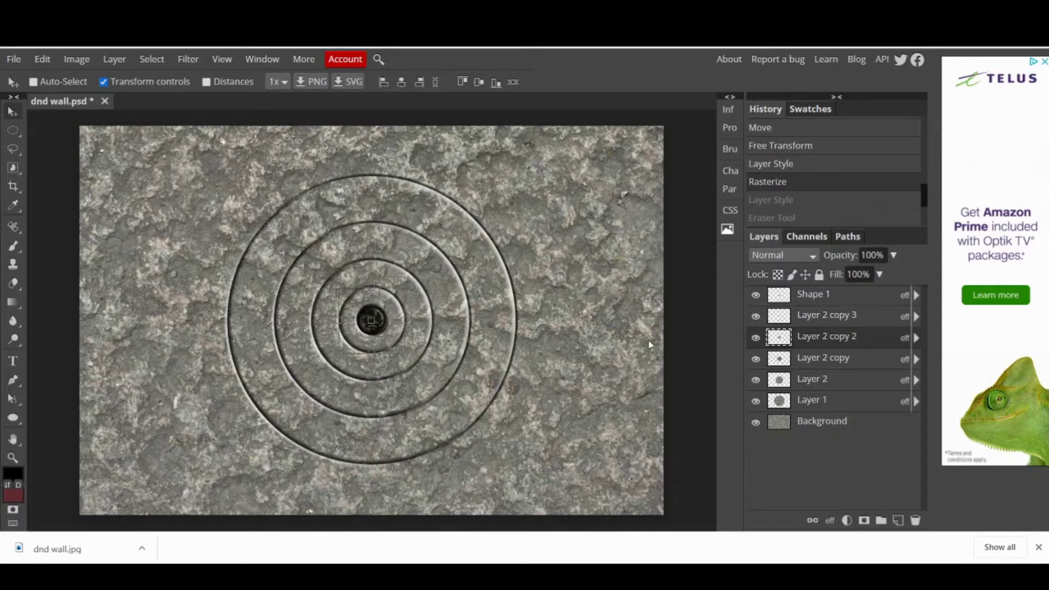
{"action": "left_click", "coordinate": [11, 285]}
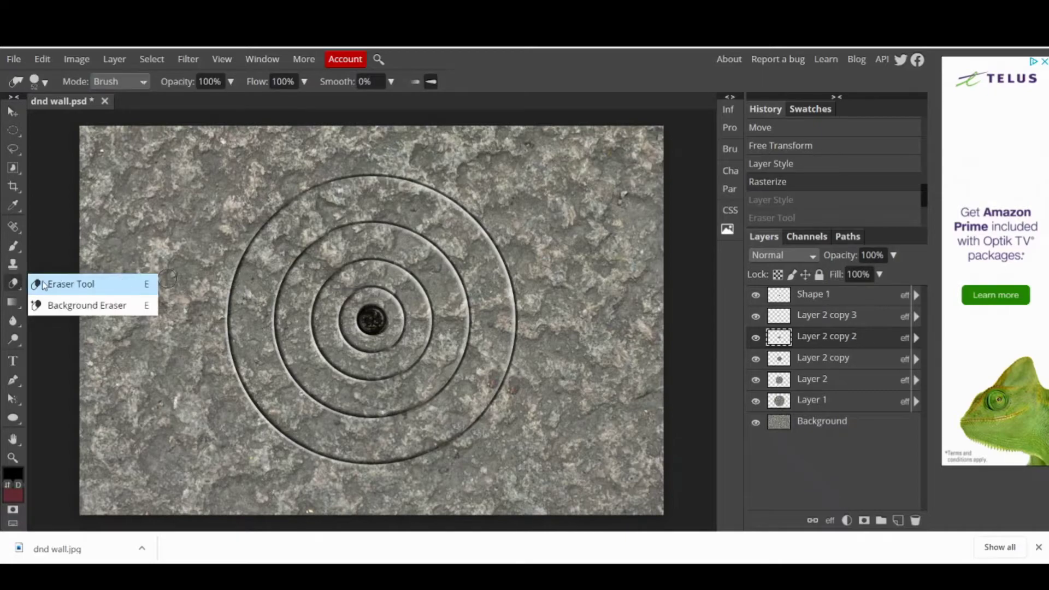
{"action": "left_click", "coordinate": [107, 283]}
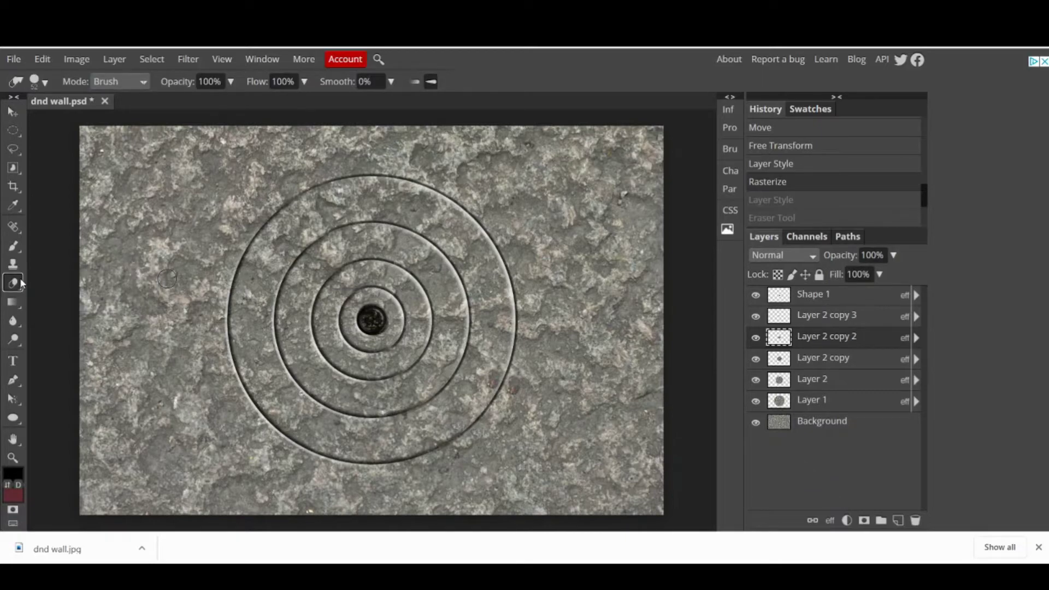
{"action": "right_click", "coordinate": [369, 285]}
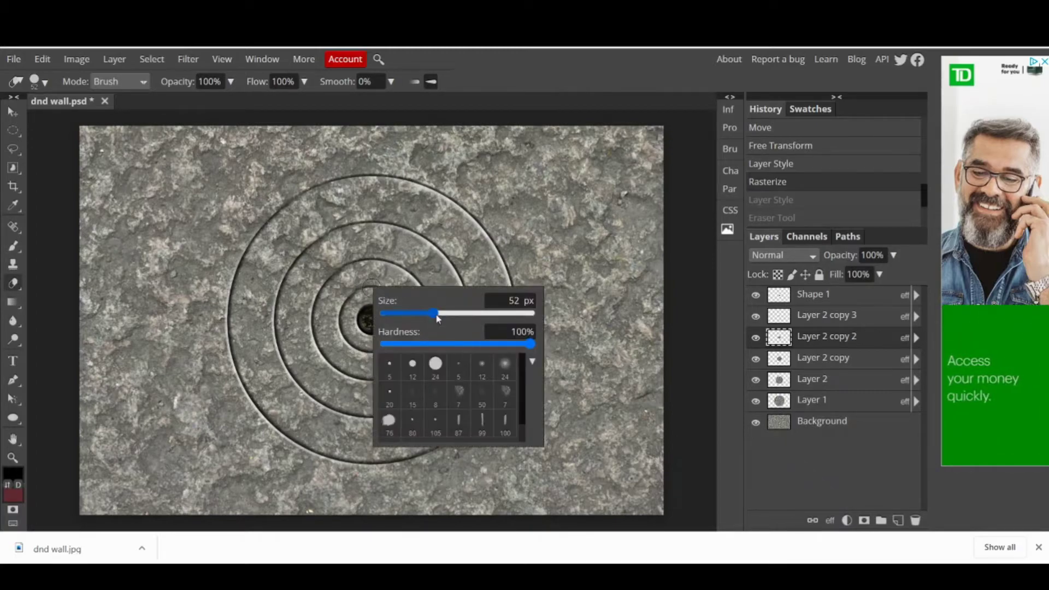
{"action": "mouse_move", "coordinate": [434, 313]}
{"action": "left_mouse_down"}
{"action": "mouse_move", "coordinate": [446, 314]}
{"action": "mouse_move", "coordinate": [433, 317]}
{"action": "left_mouse_up"}
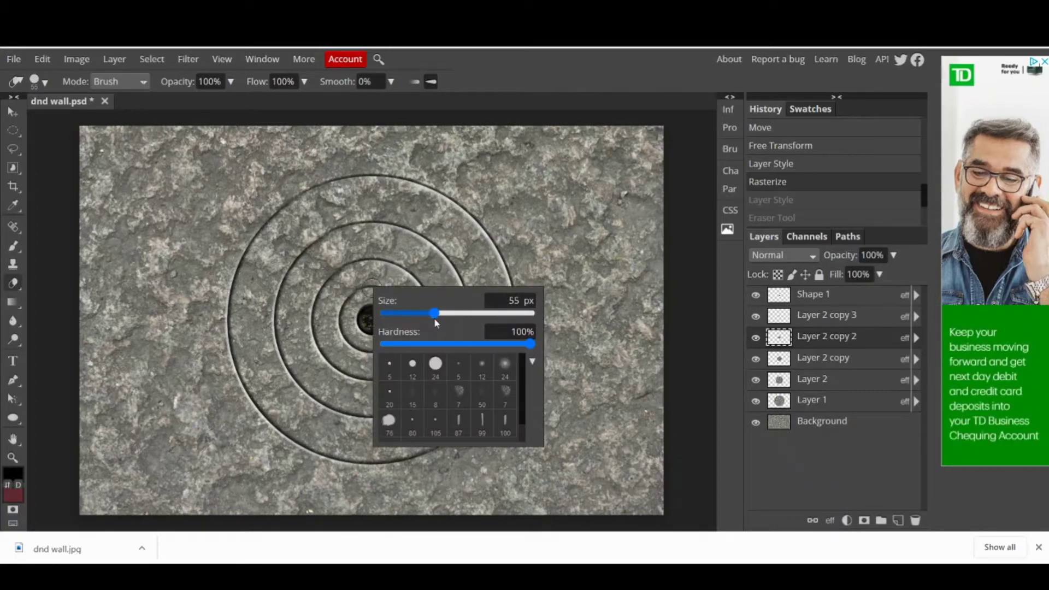
{"action": "left_click", "coordinate": [372, 279]}
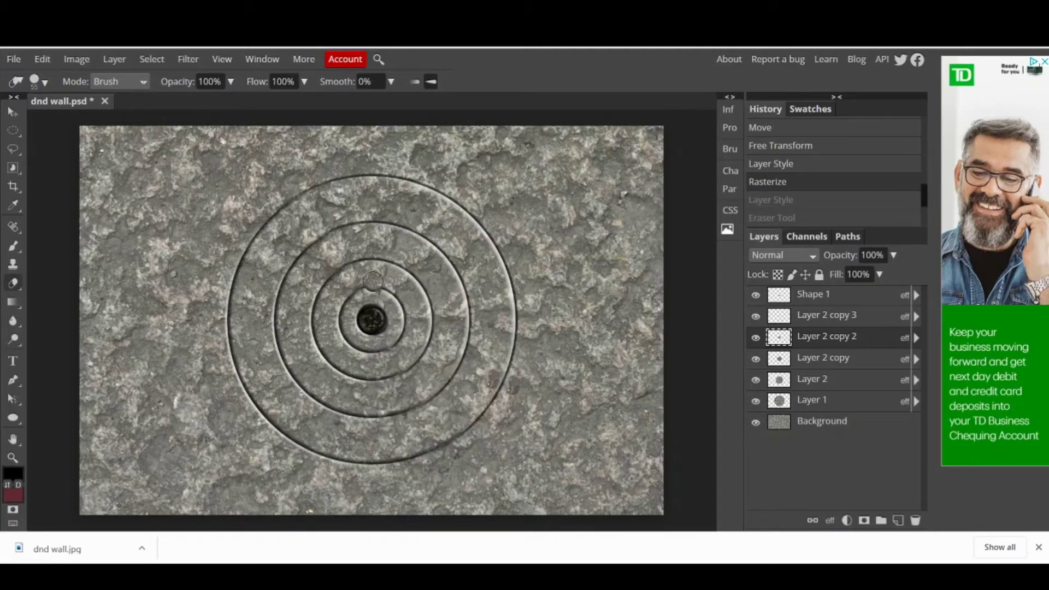
{"action": "left_click", "coordinate": [372, 281]}
{"action": "key", "text": "ctrl+z"}
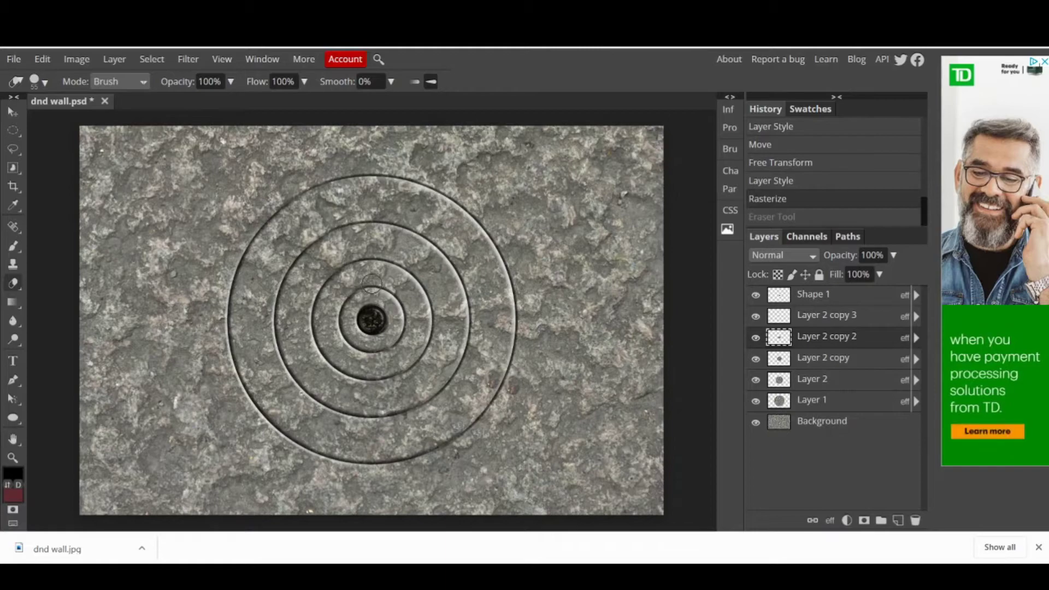
{"action": "left_click_drag", "start_coordinate": [371, 284], "coordinate": [372, 301]}
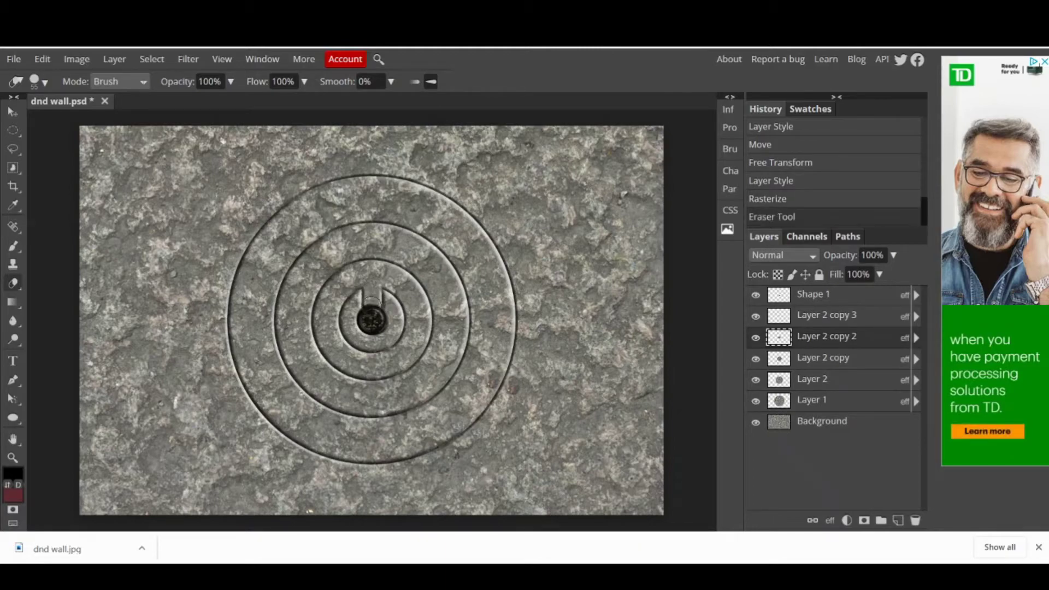
Extend the vertical channel upward by erasing through the top of the ring on Layer 2 copy.
{"action": "left_click", "coordinate": [821, 361]}
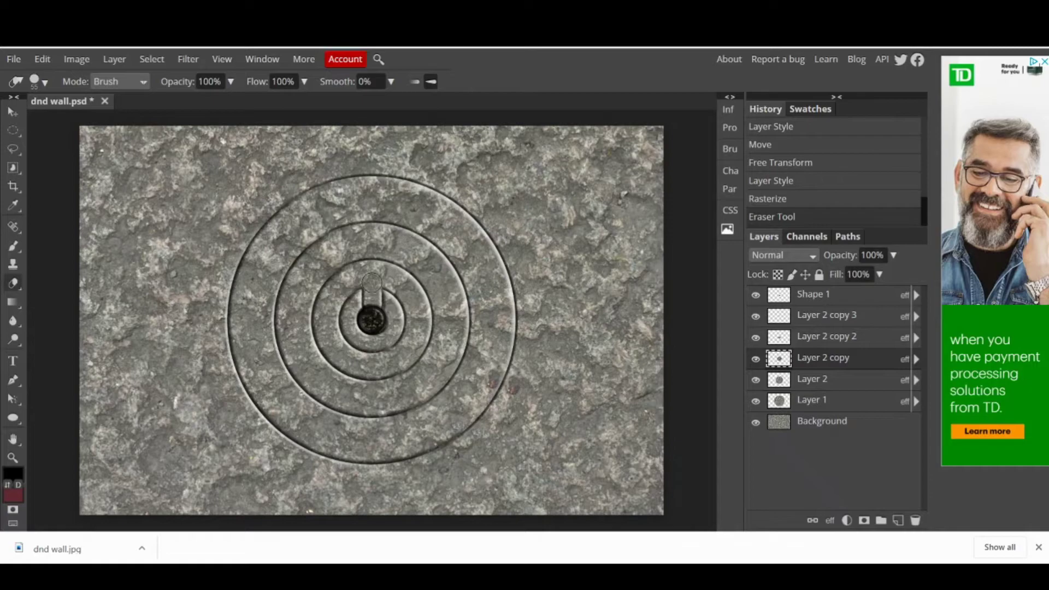
{"action": "left_click", "coordinate": [372, 283]}
{"action": "left_click_drag", "start_coordinate": [372, 283], "coordinate": [371, 249]}
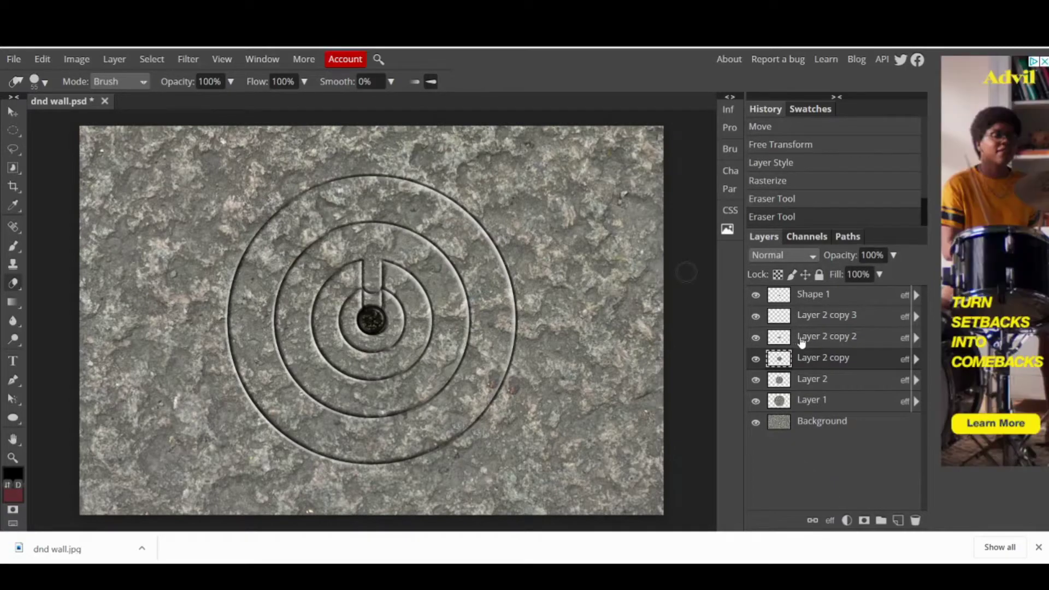
Continue erasing the vertical channel through the tops of the two outermost rings on Layer 2 and Layer 1.
{"action": "key", "text": "alt+bracketright"}
{"action": "left_click", "coordinate": [372, 251]}
{"action": "key", "text": "alt+bracketleft"}
{"action": "key", "text": "alt+bracketleft"}
{"action": "left_click_drag", "start_coordinate": [373, 252], "coordinate": [370, 158]}
{"action": "left_click", "coordinate": [815, 401]}
{"action": "mouse_move", "coordinate": [371, 214]}
{"action": "left_mouse_down"}
{"action": "mouse_move", "coordinate": [375, 152]}
{"action": "mouse_move", "coordinate": [376, 167]}
{"action": "left_mouse_up"}
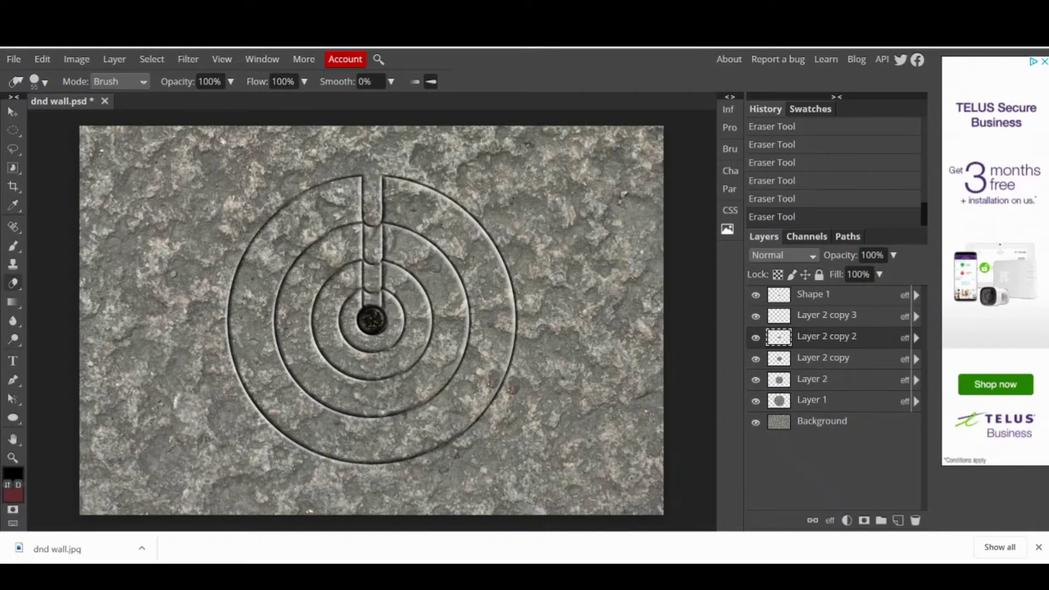
Scale the black central hole, made up of Shape 1 and Layer 2 copy 3, to 71.60%.
{"action": "left_click", "coordinate": [15, 113]}
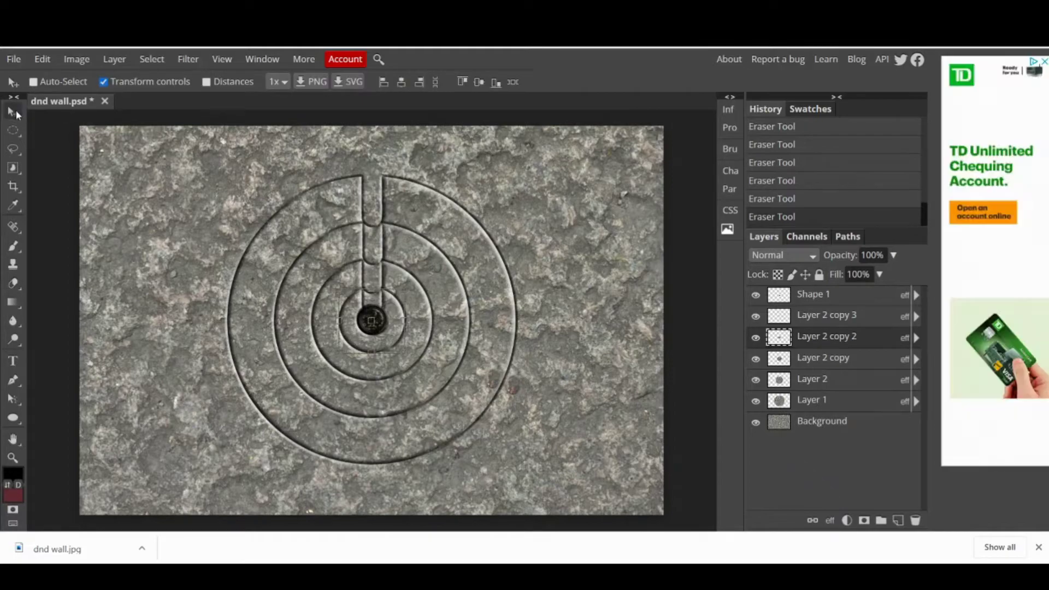
{"action": "left_click", "coordinate": [818, 299]}
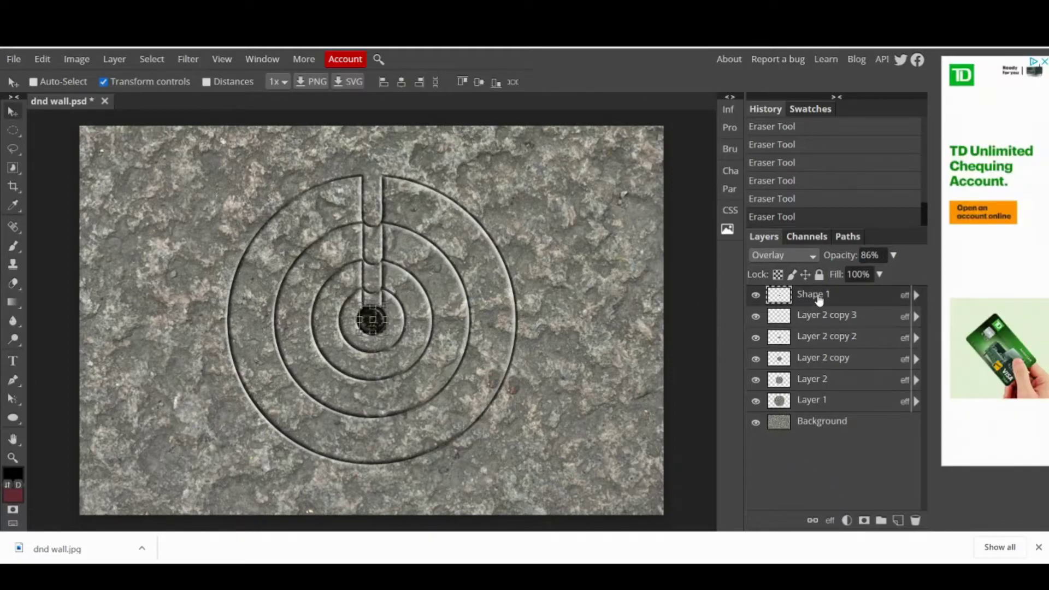
{"action": "key", "text": "ctrl"}
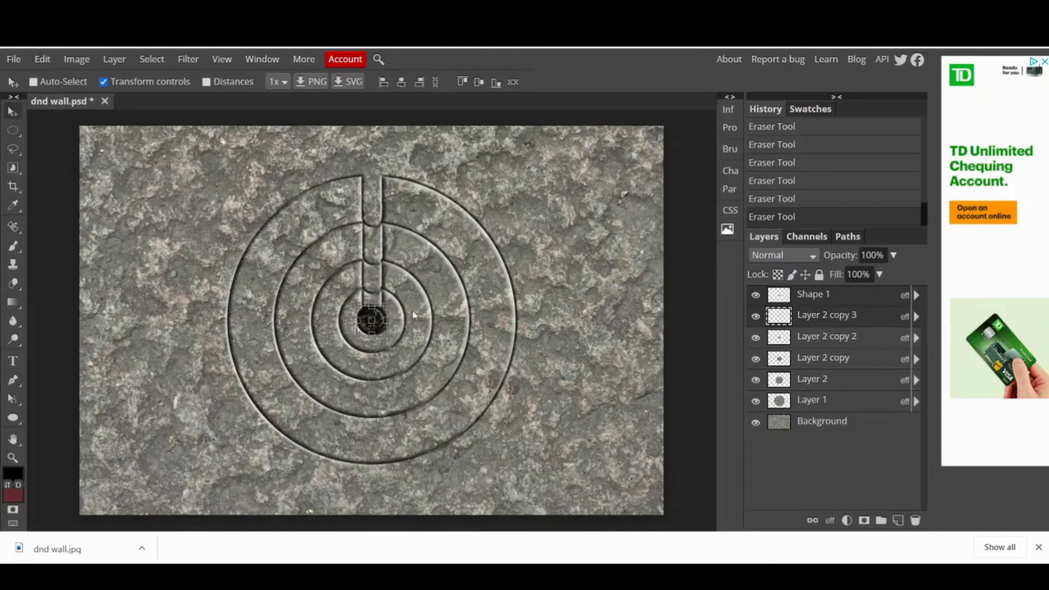
{"action": "left_click_drag", "start_coordinate": [386, 304], "coordinate": [375, 332]}
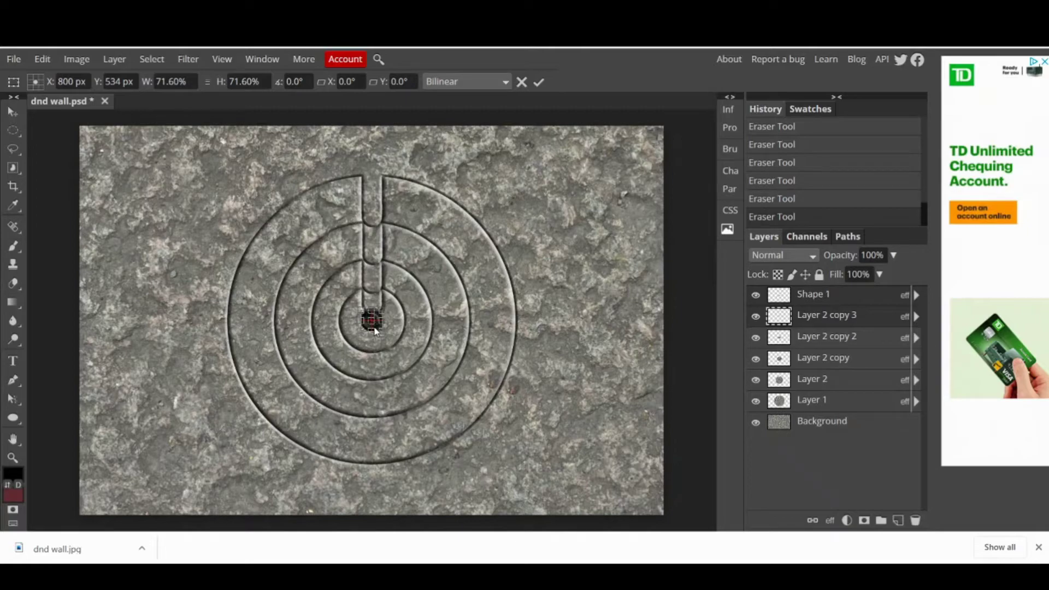
{"action": "left_click", "coordinate": [12, 112]}
{"action": "left_click", "coordinate": [851, 341]}
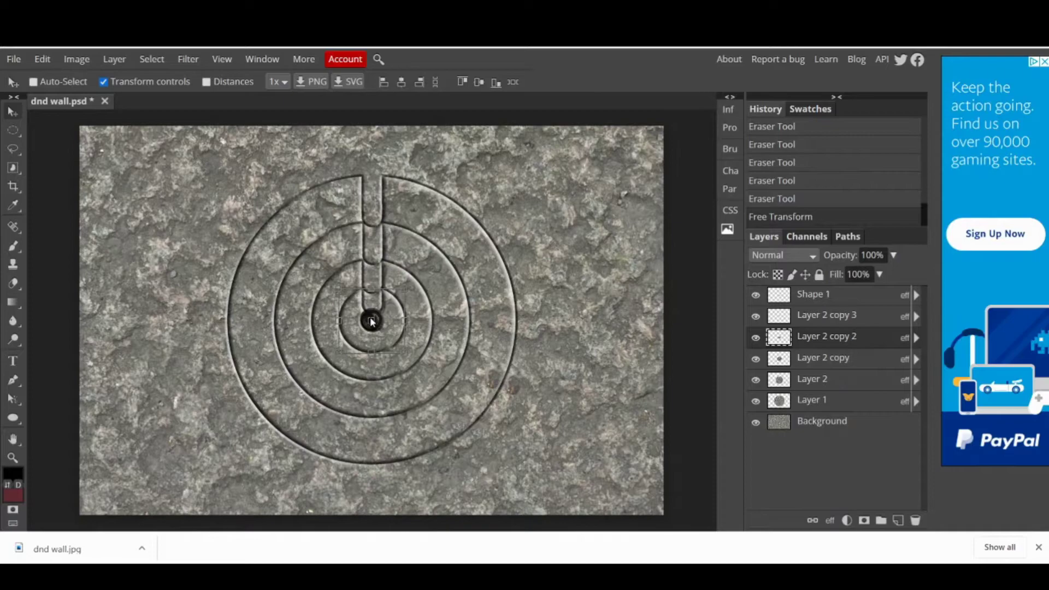
Draw an outlined star custom shape above the Background layer, inside the channel's outermost section, and scale it to 69.41%.
{"action": "right_click", "coordinate": [12, 420]}
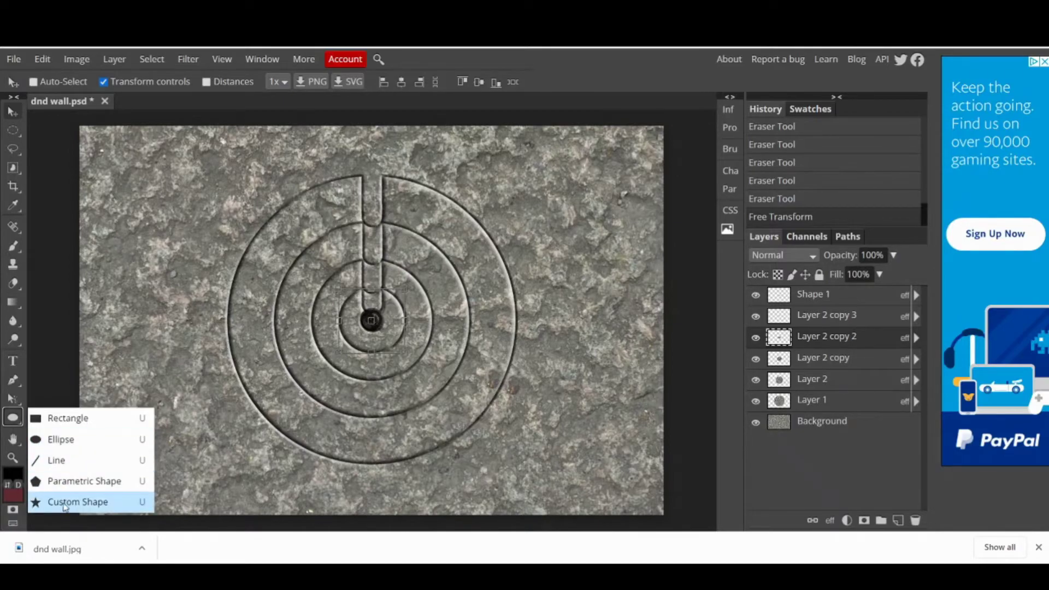
{"action": "left_click", "coordinate": [63, 504]}
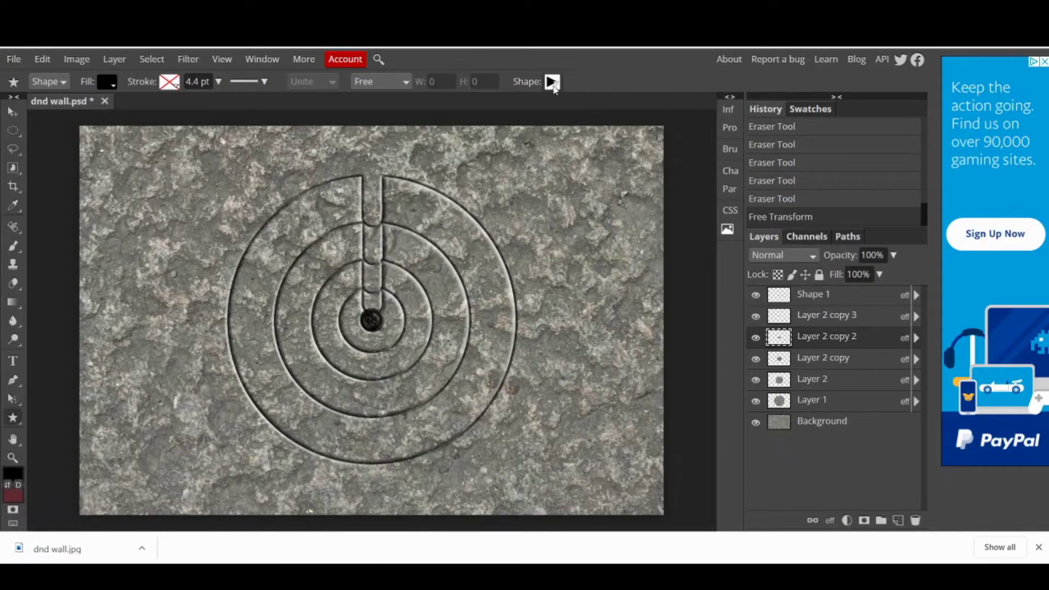
{"action": "left_click", "coordinate": [552, 82]}
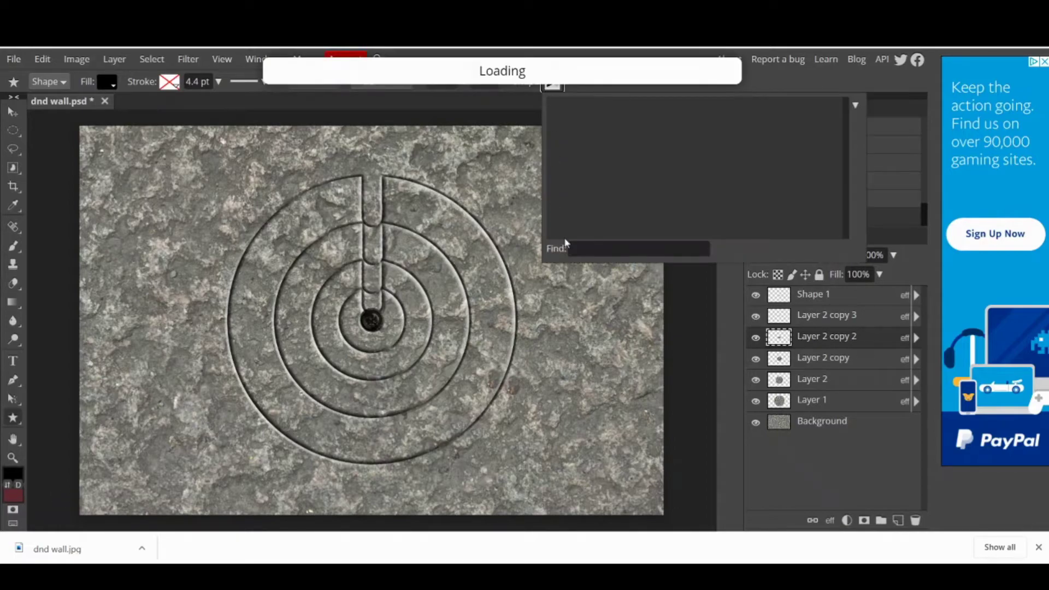
{"action": "left_click", "coordinate": [577, 253]}
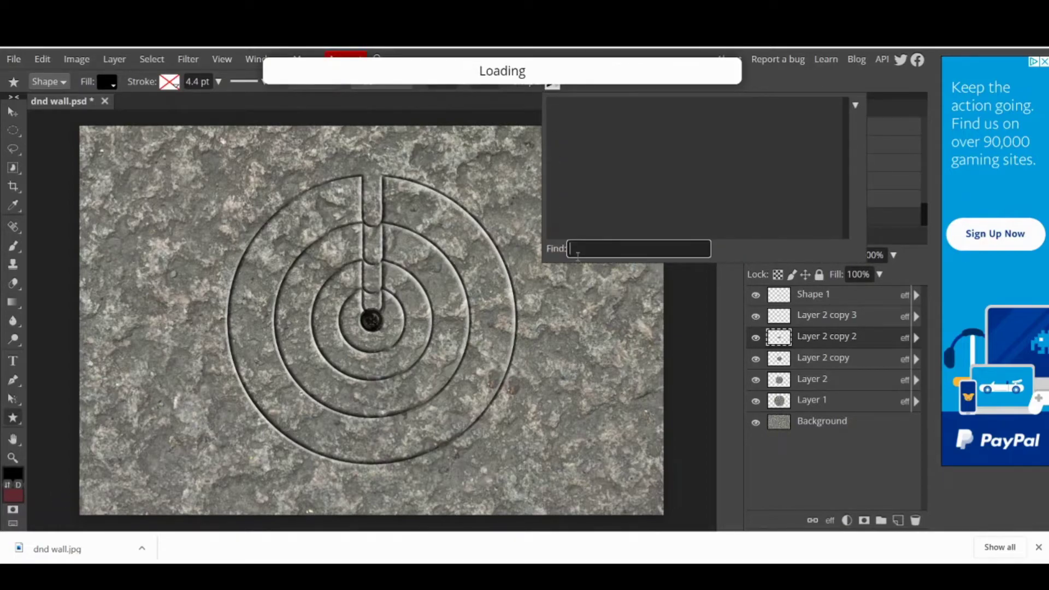
{"action": "type", "text": "star"}
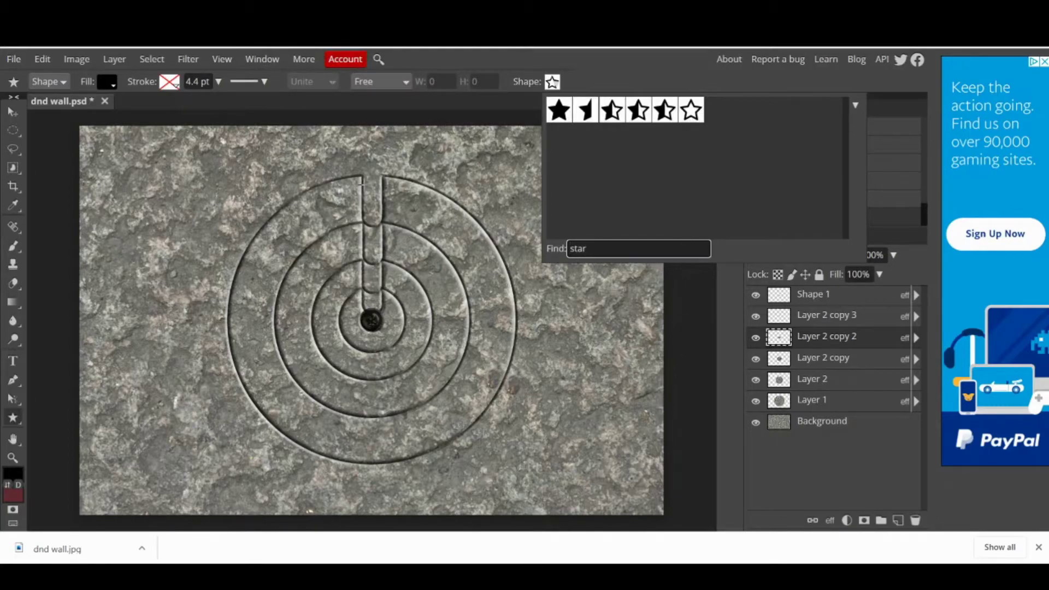
{"action": "left_click", "coordinate": [803, 426]}
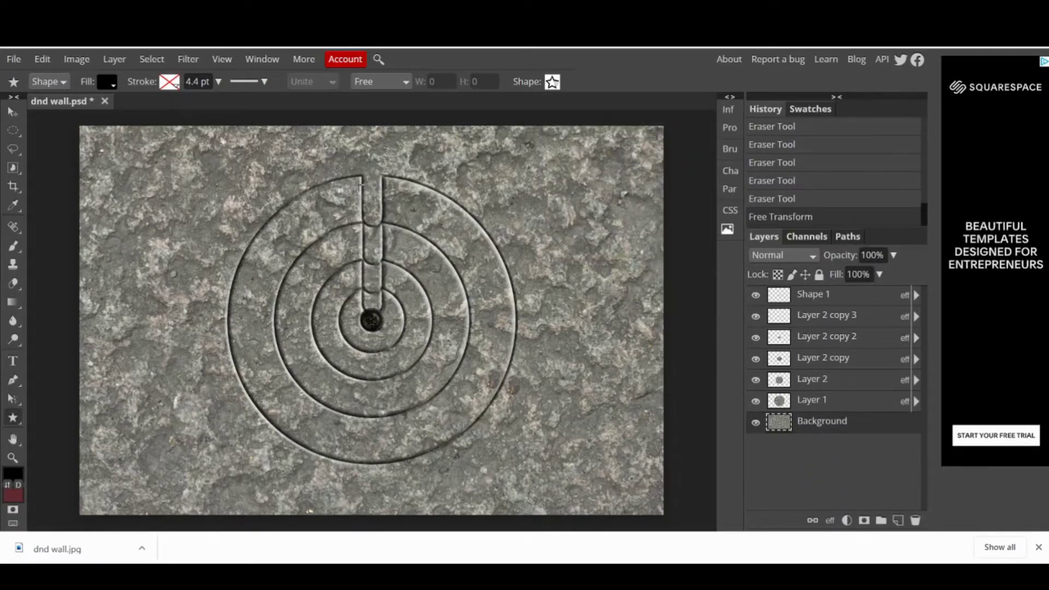
{"action": "left_click_drag", "start_coordinate": [359, 184], "coordinate": [383, 205]}
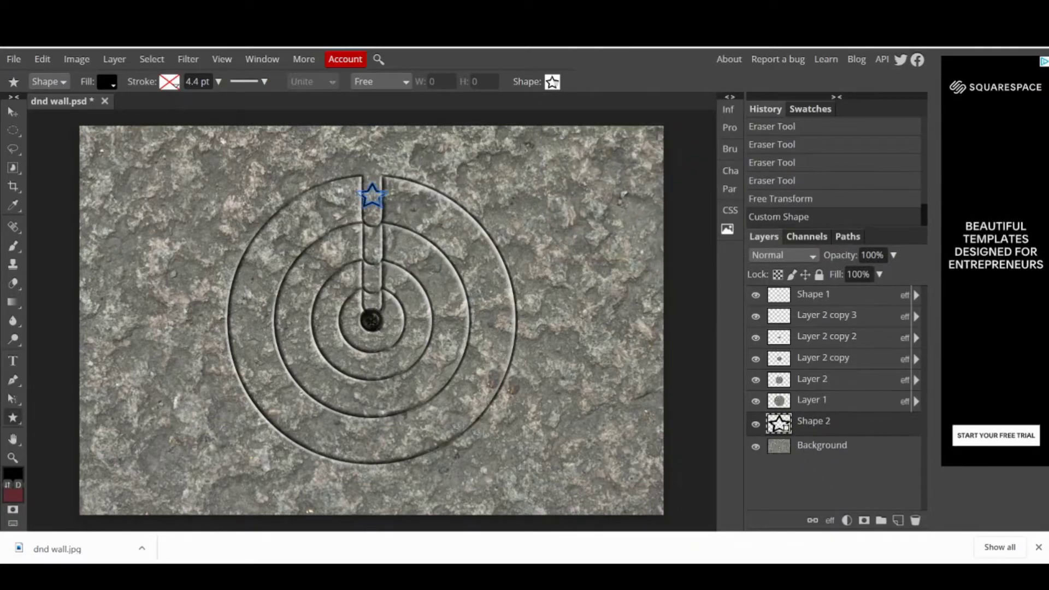
{"action": "left_click", "coordinate": [11, 112]}
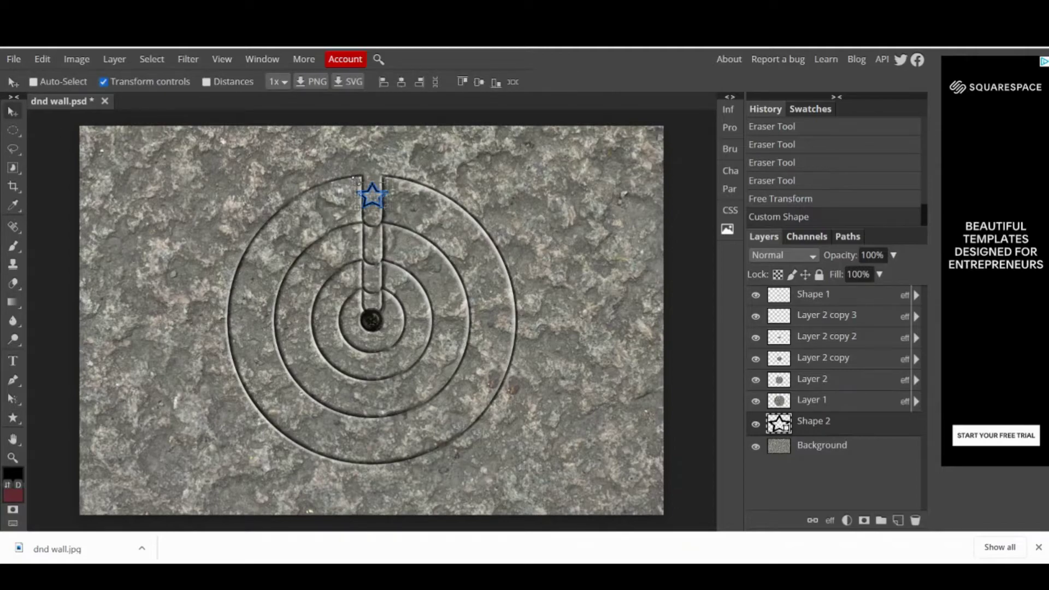
{"action": "left_click_drag", "start_coordinate": [356, 180], "coordinate": [379, 203]}
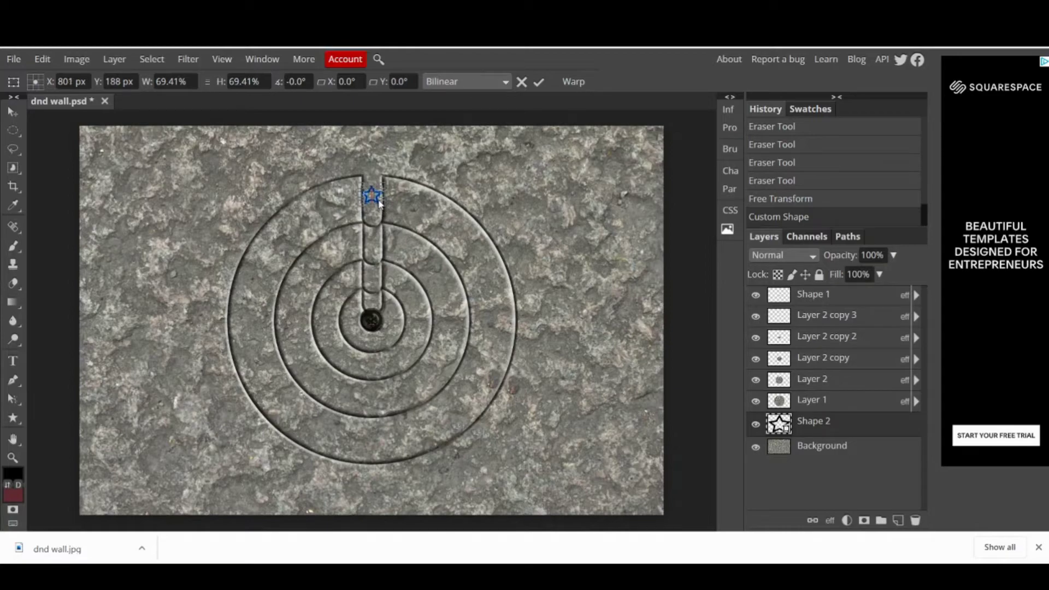
Give the star a Pillow Emboss bevel with Contour enabled, 365% depth and 15 px size.
{"action": "right_click", "coordinate": [838, 431]}
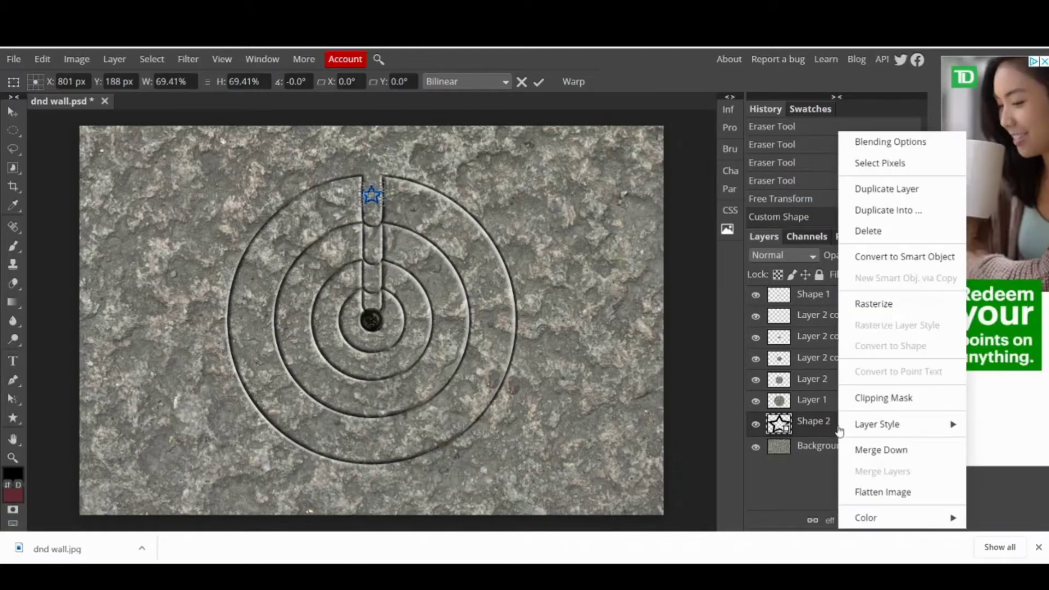
{"action": "left_click", "coordinate": [863, 143]}
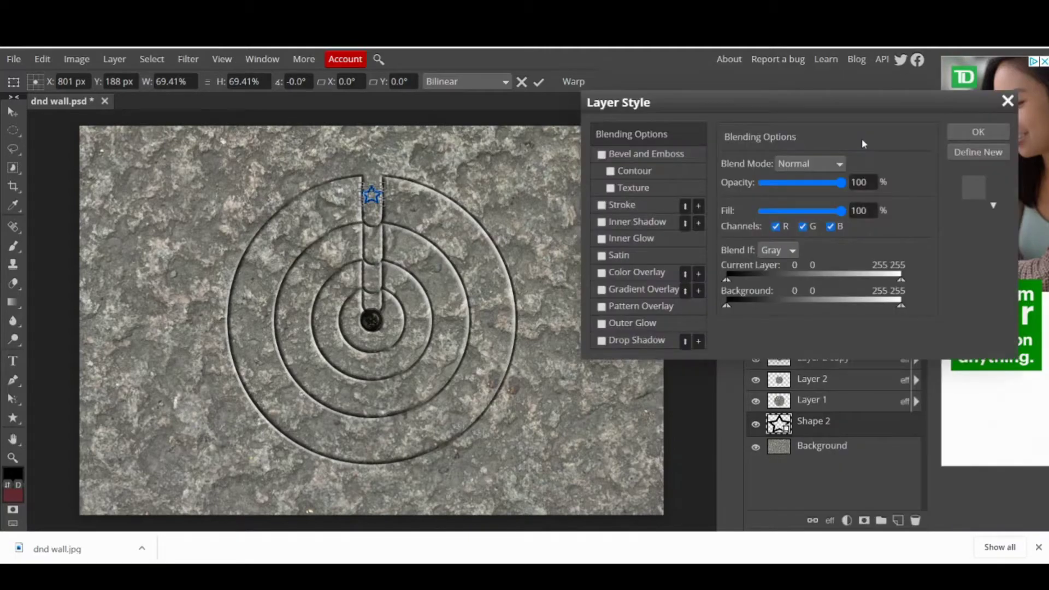
{"action": "left_click", "coordinate": [601, 156]}
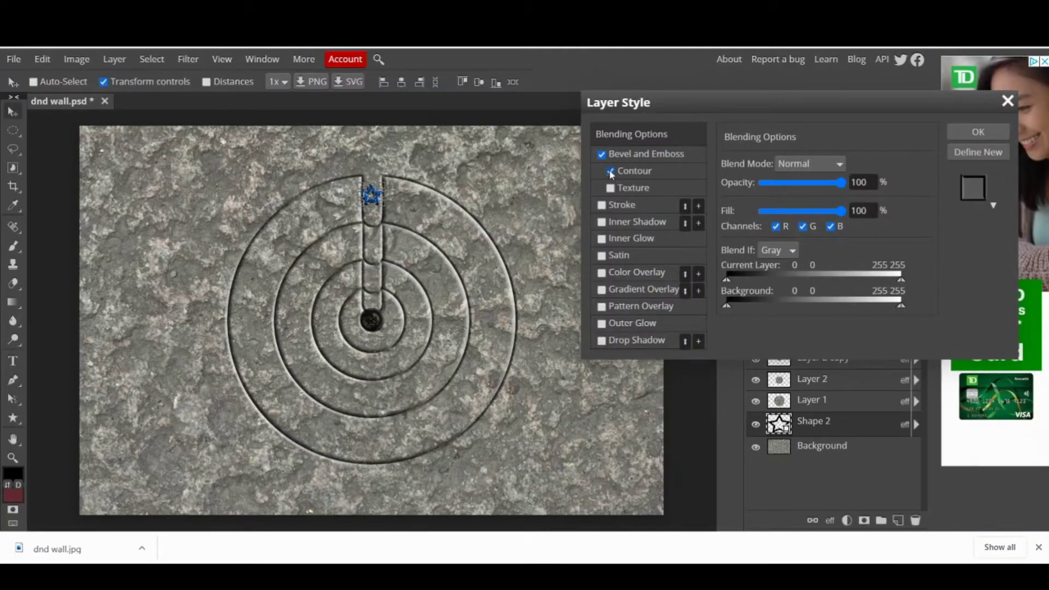
{"action": "left_click", "coordinate": [641, 158]}
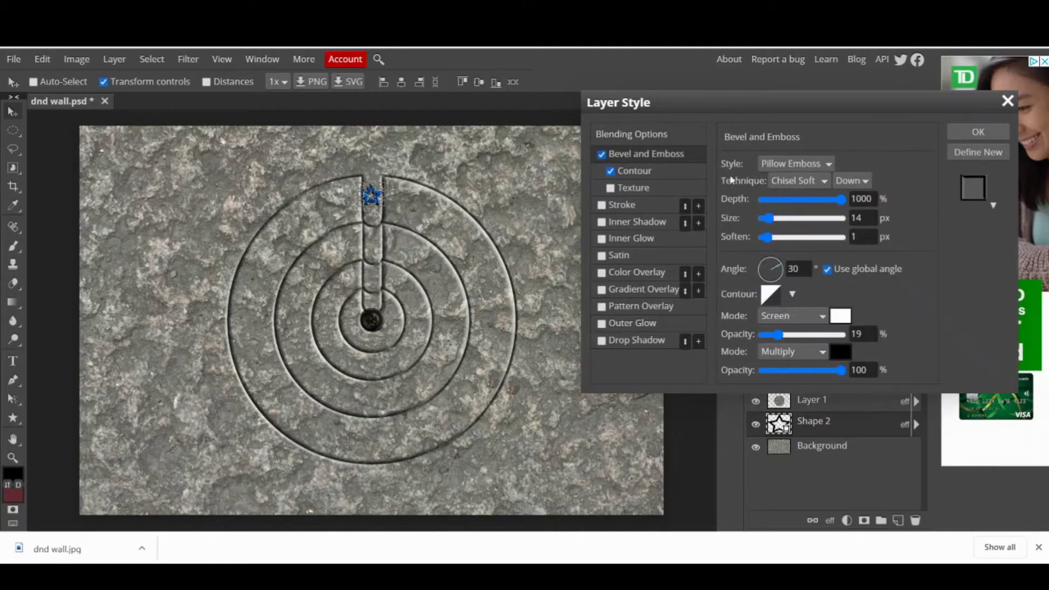
{"action": "left_click_drag", "start_coordinate": [833, 199], "coordinate": [766, 221]}
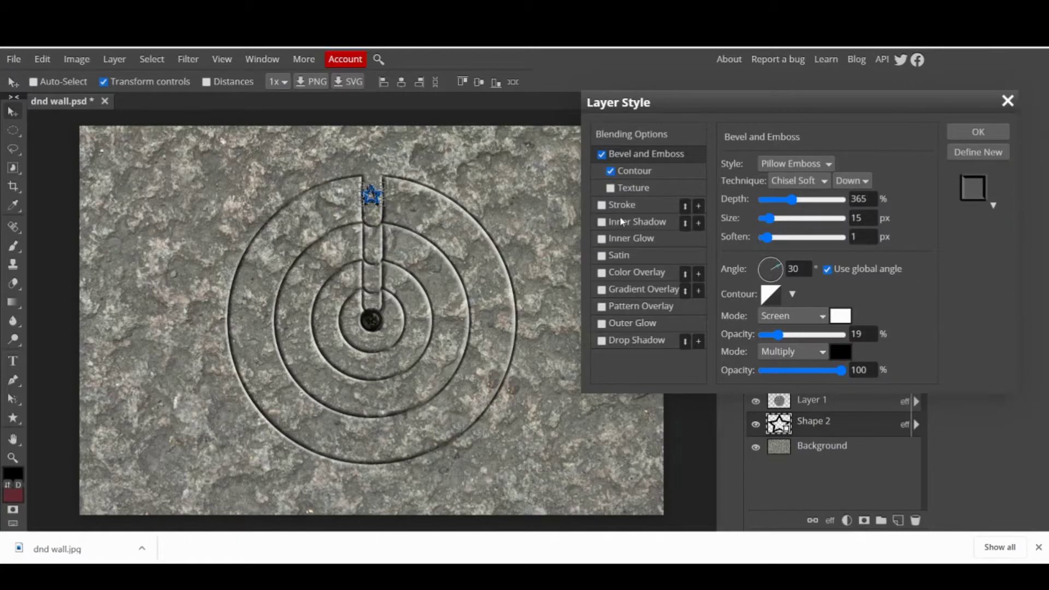
Add a dark red Color Overlay with Color Burn blending to the star and apply the layer style.
{"action": "left_click", "coordinate": [619, 275]}
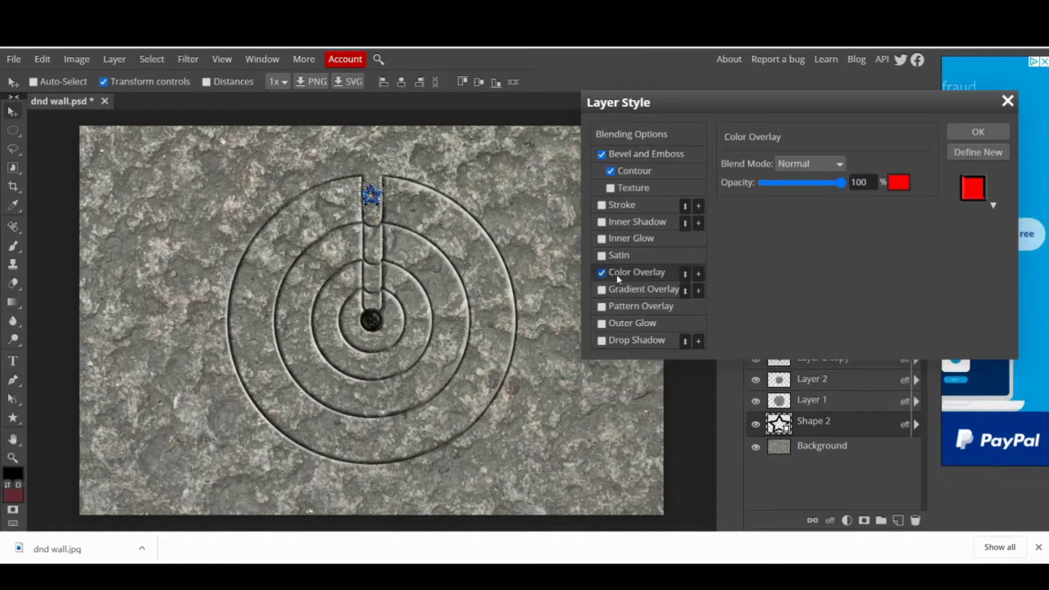
{"action": "left_click", "coordinate": [894, 188]}
{"action": "left_click_drag", "start_coordinate": [377, 344], "coordinate": [337, 411]}
{"action": "left_click", "coordinate": [473, 449]}
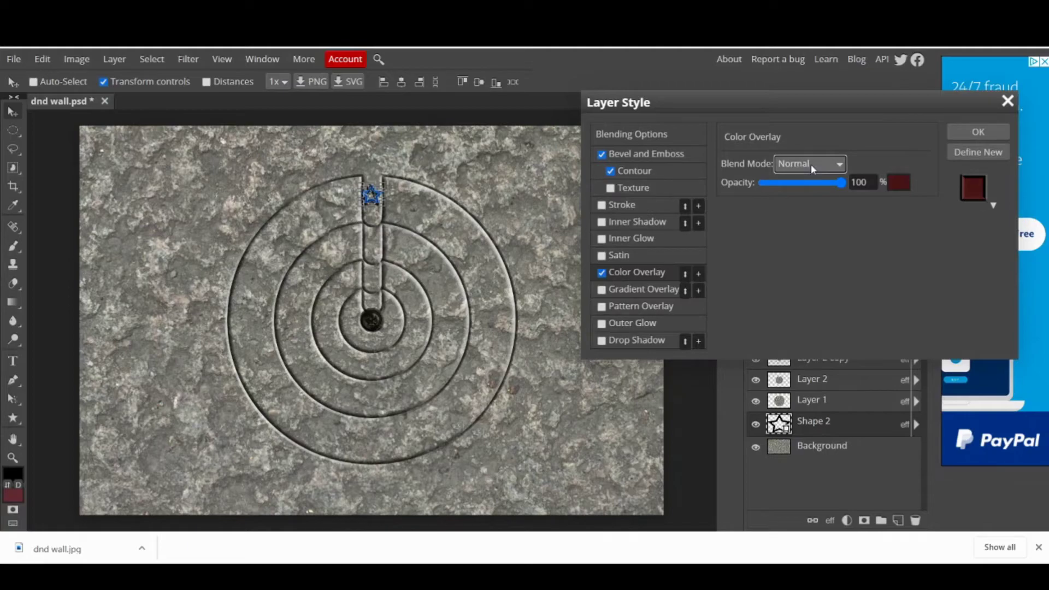
{"action": "left_click", "coordinate": [804, 242]}
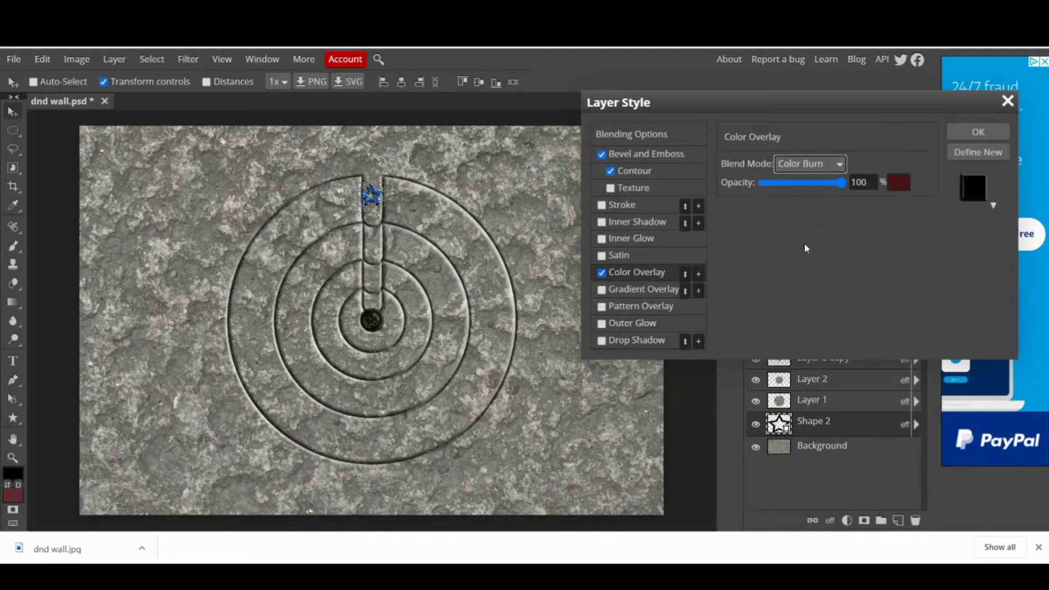
{"action": "left_click", "coordinate": [961, 133]}
Rasterize the star shape layer.
{"action": "right_click", "coordinate": [840, 429]}
{"action": "left_click", "coordinate": [919, 302]}
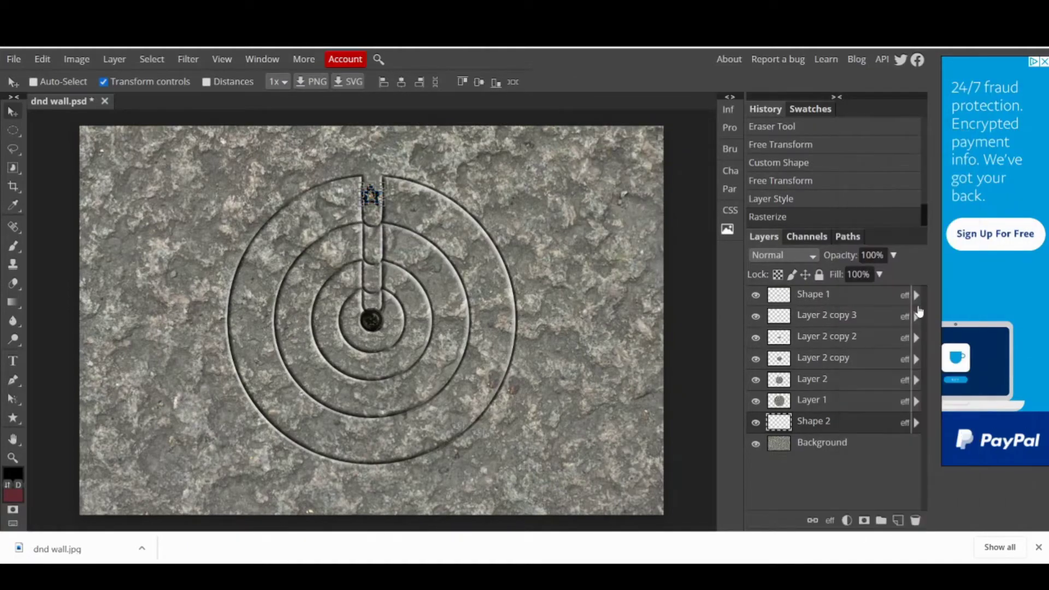
{"action": "left_click", "coordinate": [12, 130]}
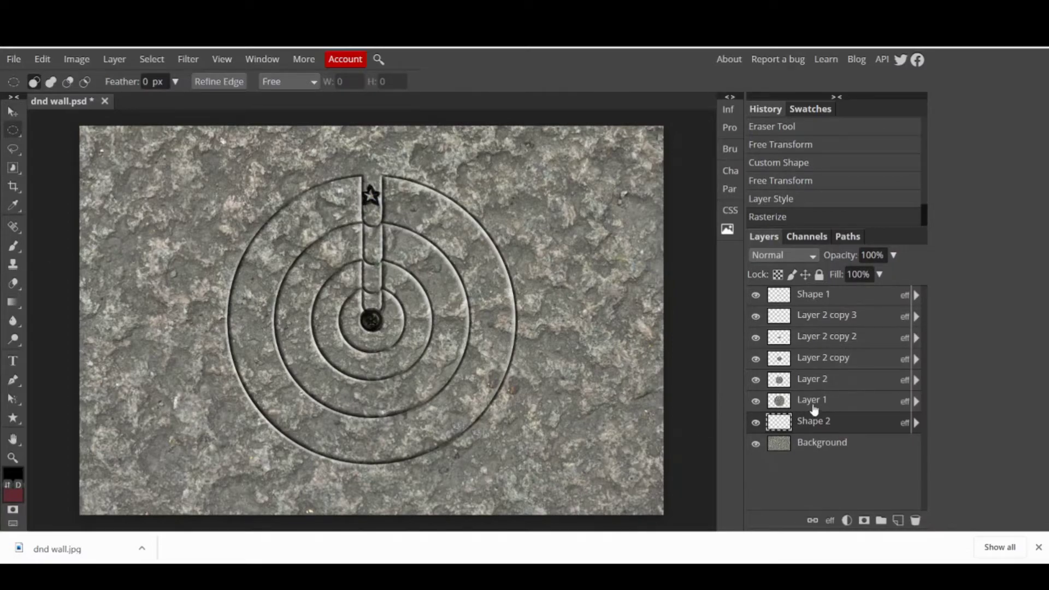
Draw a sun custom shape above Layer 1, in the channel section just below the star.
{"action": "left_click", "coordinate": [814, 406]}
{"action": "left_click", "coordinate": [13, 418]}
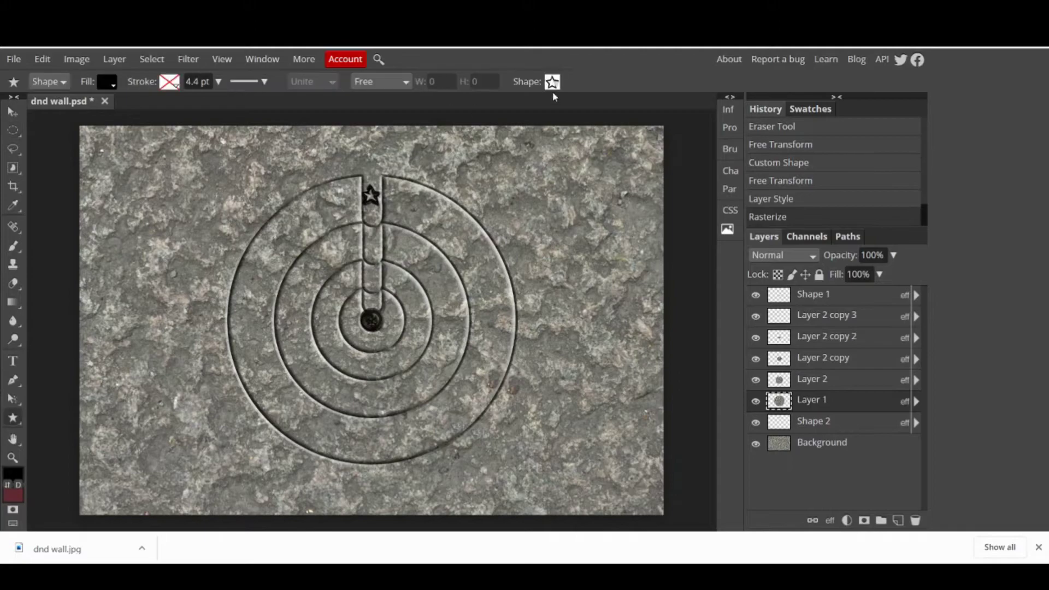
{"action": "left_click", "coordinate": [553, 82]}
{"action": "double_click", "coordinate": [591, 250]}
{"action": "type", "text": "sun"}
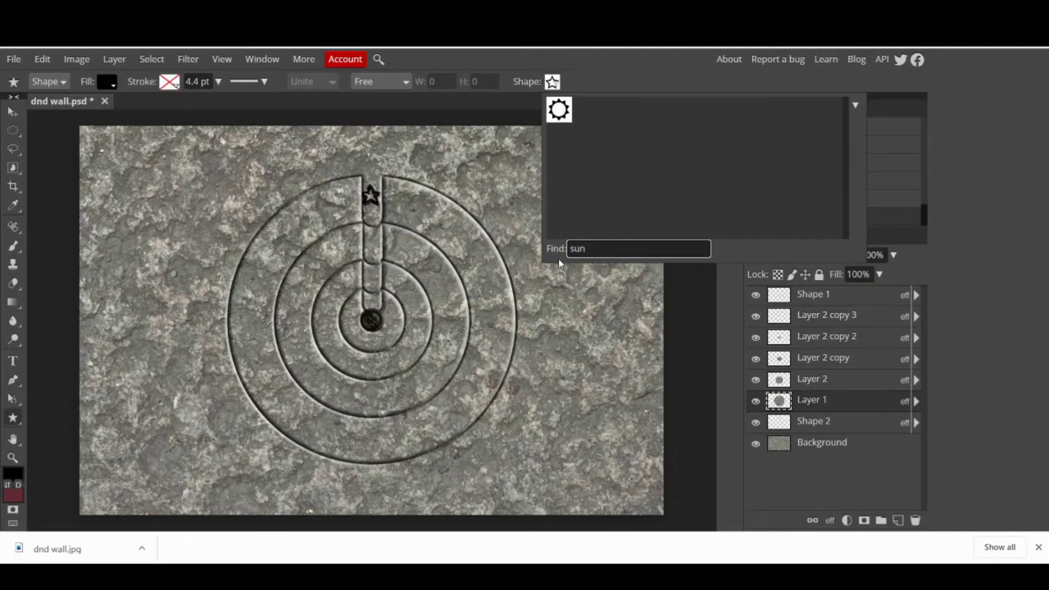
{"action": "left_click", "coordinate": [563, 109]}
{"action": "mouse_move", "coordinate": [364, 234]}
{"action": "left_mouse_down"}
{"action": "mouse_move", "coordinate": [383, 254]}
{"action": "mouse_move", "coordinate": [374, 249]}
{"action": "left_mouse_up"}
{"action": "left_click", "coordinate": [12, 112]}
Enable Color Overlay in the sun shape's layer style and apply it.
{"action": "right_click", "coordinate": [841, 404]}
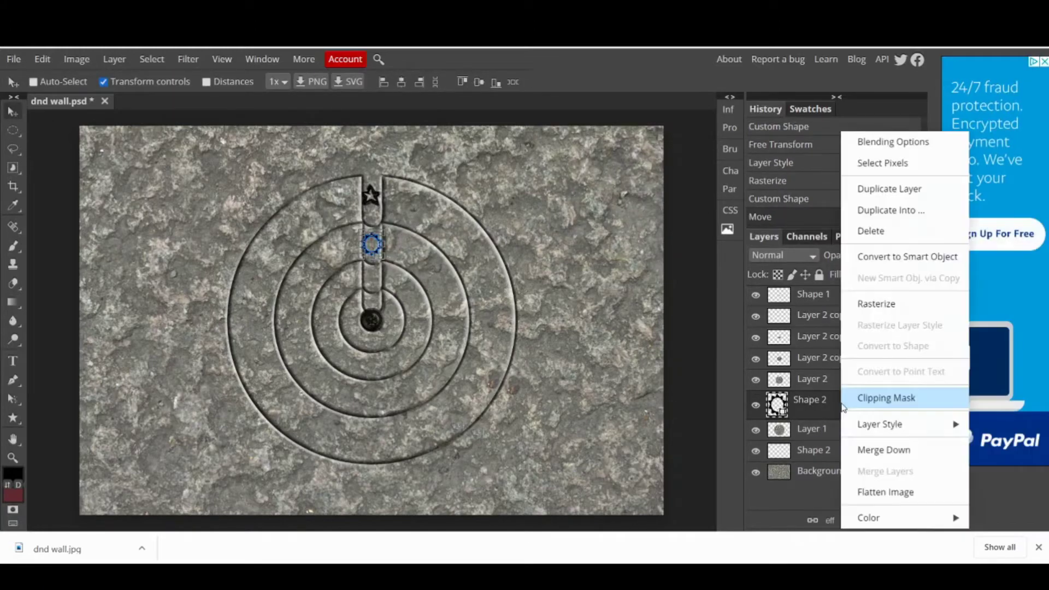
{"action": "left_click", "coordinate": [893, 141]}
{"action": "left_click", "coordinate": [601, 273]}
{"action": "left_click", "coordinate": [978, 132]}
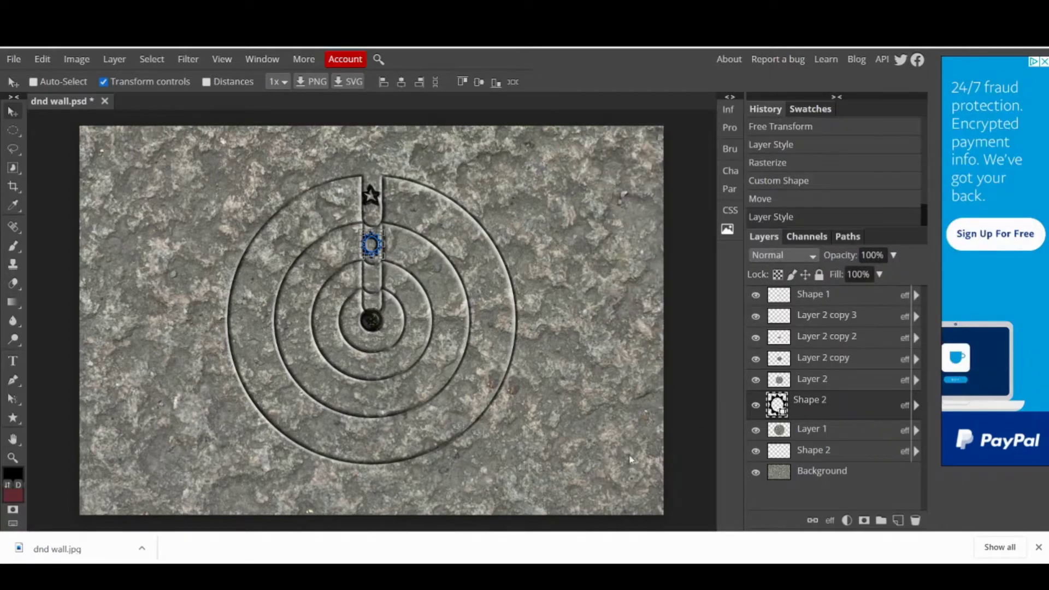
Draw a crescent moon custom shape above Layer 2, centred in the channel section below the sun.
{"action": "left_click", "coordinate": [836, 377]}
{"action": "left_click", "coordinate": [825, 358]}
{"action": "left_click", "coordinate": [820, 380]}
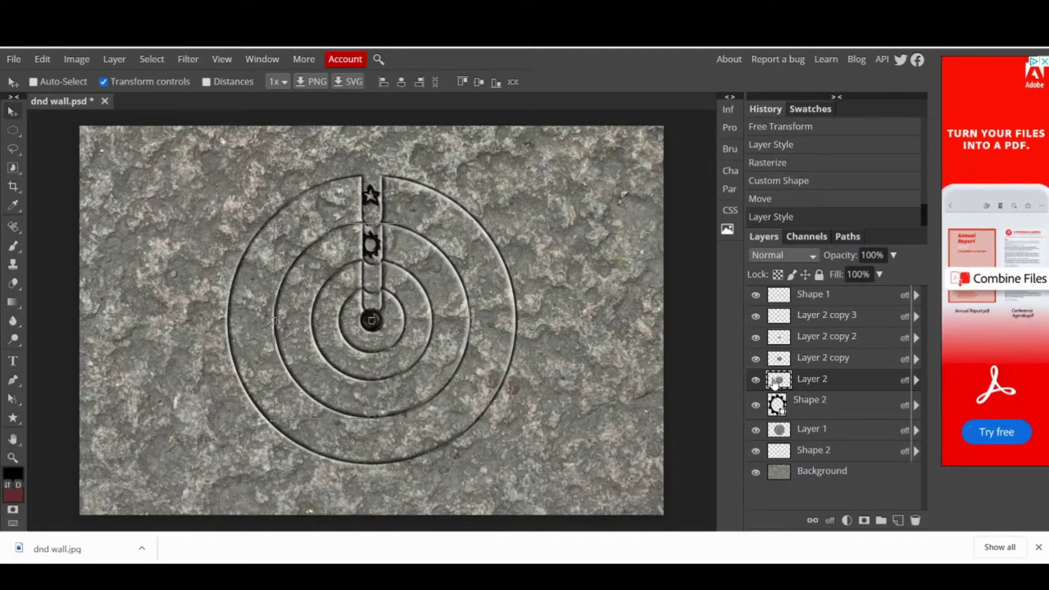
{"action": "left_click", "coordinate": [13, 418]}
{"action": "left_click", "coordinate": [552, 81]}
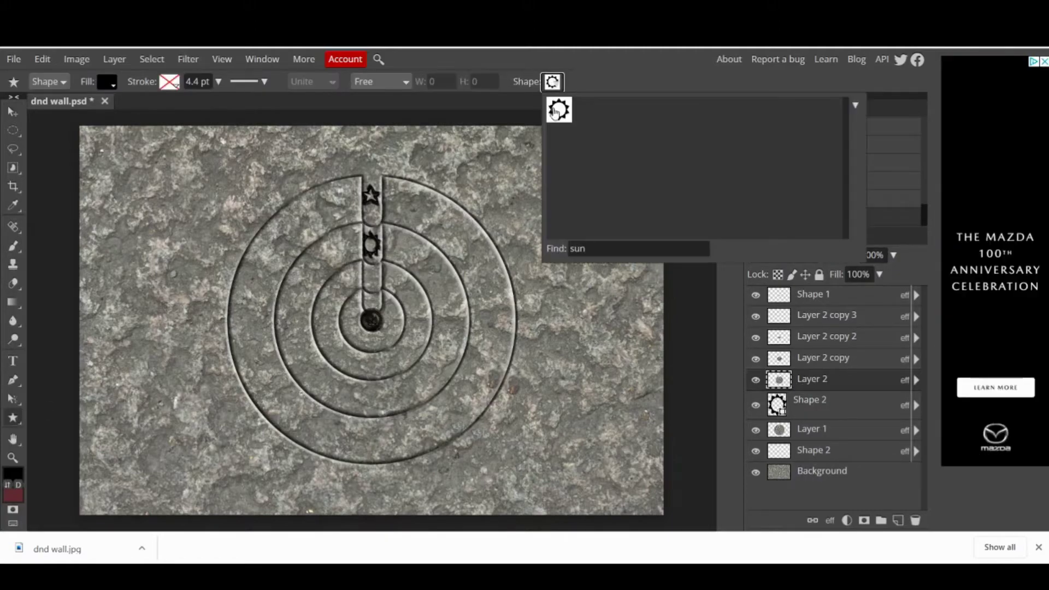
{"action": "key", "text": "ctrl+a"}
{"action": "type", "text": "moon"}
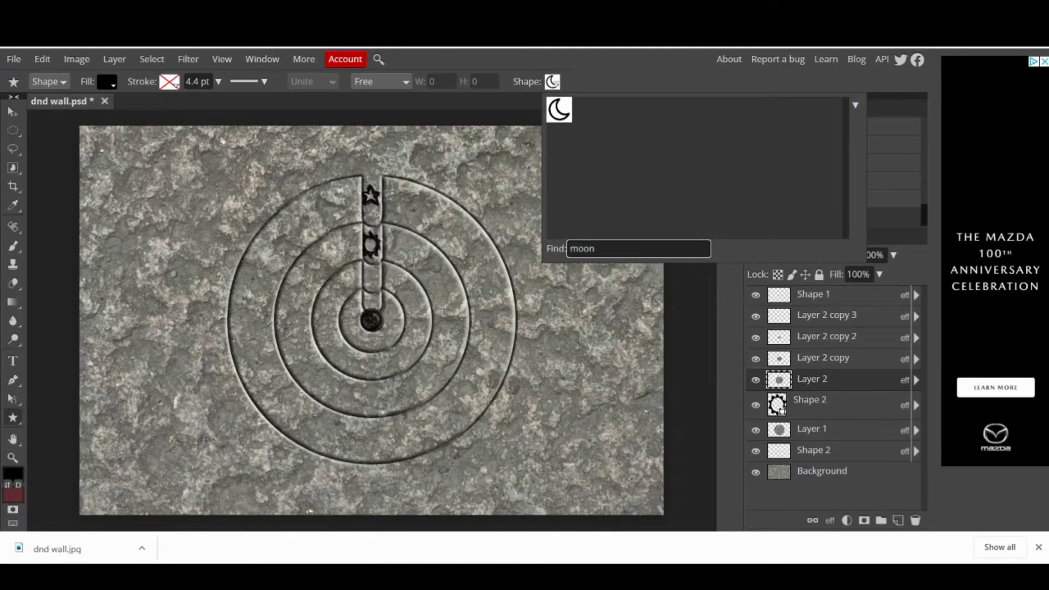
{"action": "mouse_move", "coordinate": [368, 268]}
{"action": "left_mouse_down"}
{"action": "mouse_move", "coordinate": [388, 286]}
{"action": "mouse_move", "coordinate": [367, 281]}
{"action": "left_mouse_up"}
{"action": "left_click", "coordinate": [12, 111]}
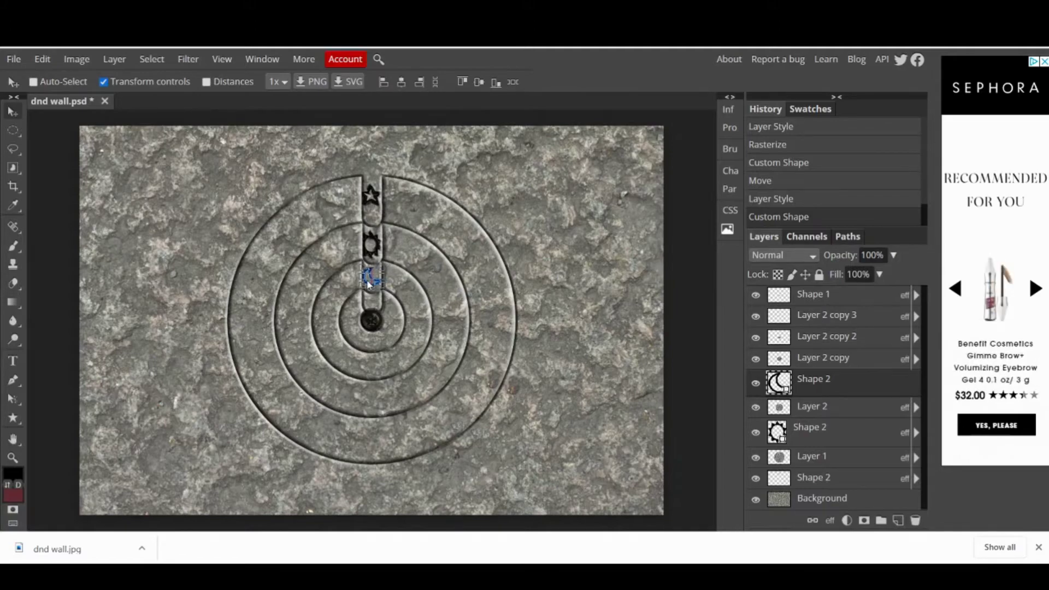
Enable Bevel and Emboss and Color Overlay in the moon shape's layer style and apply it.
{"action": "right_click", "coordinate": [820, 380]}
{"action": "left_click", "coordinate": [844, 142]}
{"action": "left_click", "coordinate": [609, 153]}
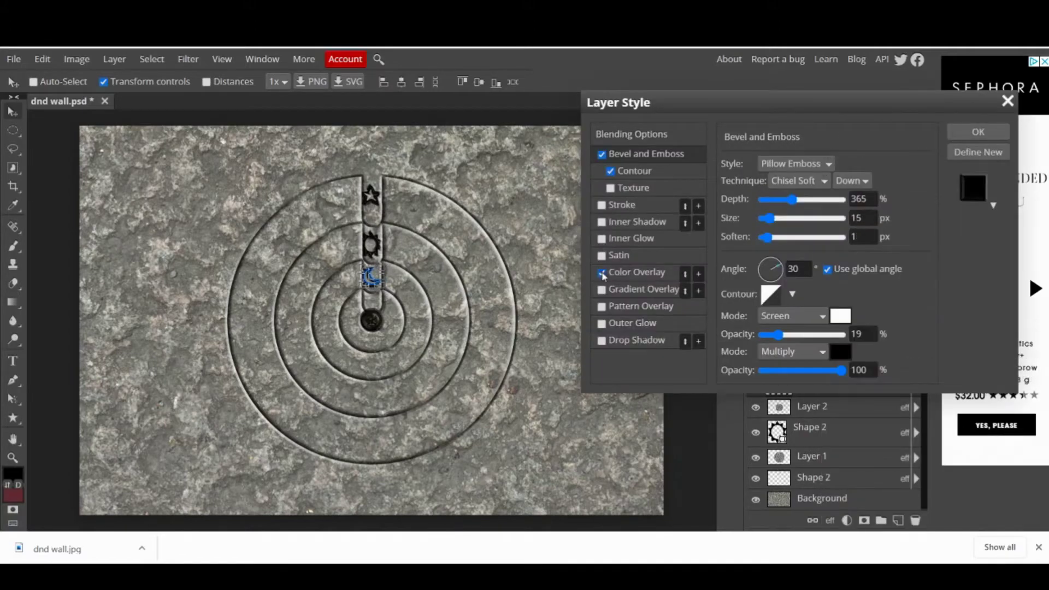
{"action": "left_click", "coordinate": [979, 131]}
Find the diamond custom shape with "diam" and draw it above Layer 2 copy 2, in the channel just below the moon.
{"action": "right_click", "coordinate": [13, 418]}
{"action": "left_click", "coordinate": [71, 500]}
{"action": "left_click", "coordinate": [552, 81]}
{"action": "double_click", "coordinate": [609, 248]}
{"action": "type", "text": "diam"}
{"action": "left_click", "coordinate": [559, 110]}
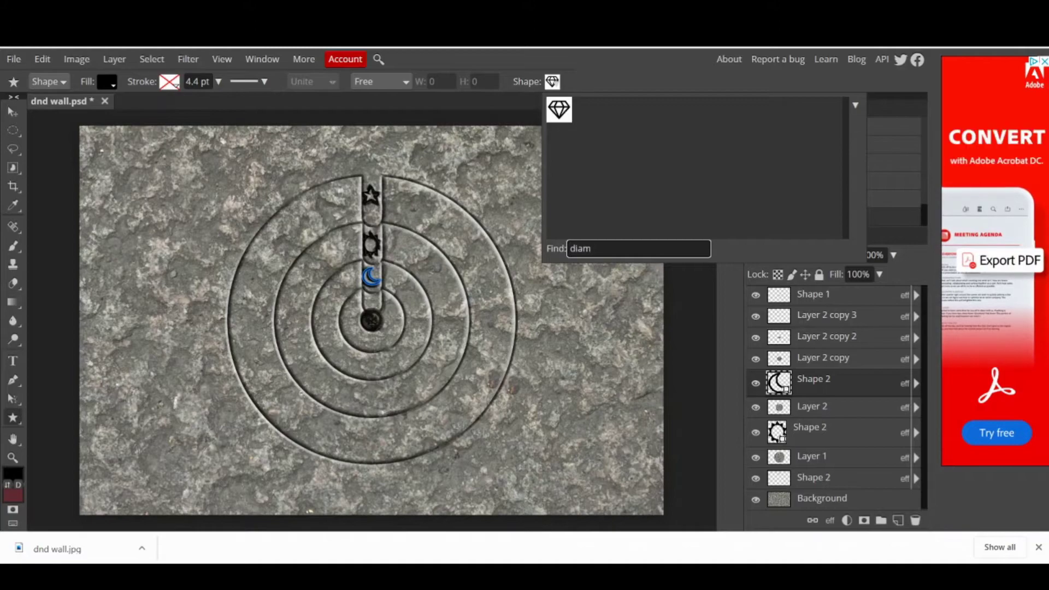
{"action": "left_click", "coordinate": [810, 341]}
{"action": "left_click", "coordinate": [808, 358]}
{"action": "left_click", "coordinate": [810, 339]}
{"action": "left_click_drag", "start_coordinate": [363, 293], "coordinate": [379, 310]}
Enable Bevel and Emboss and Color Overlay in the diamond shape's layer style and apply it.
{"action": "right_click", "coordinate": [811, 348]}
{"action": "left_click", "coordinate": [852, 141]}
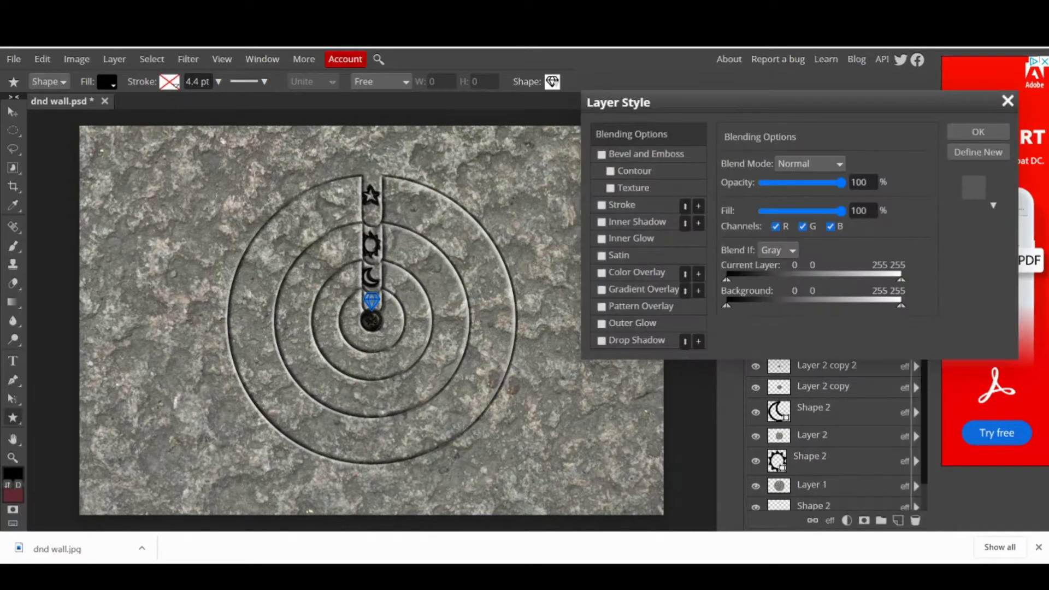
{"action": "left_click", "coordinate": [606, 154]}
{"action": "left_click", "coordinate": [602, 273]}
{"action": "left_click", "coordinate": [986, 133]}
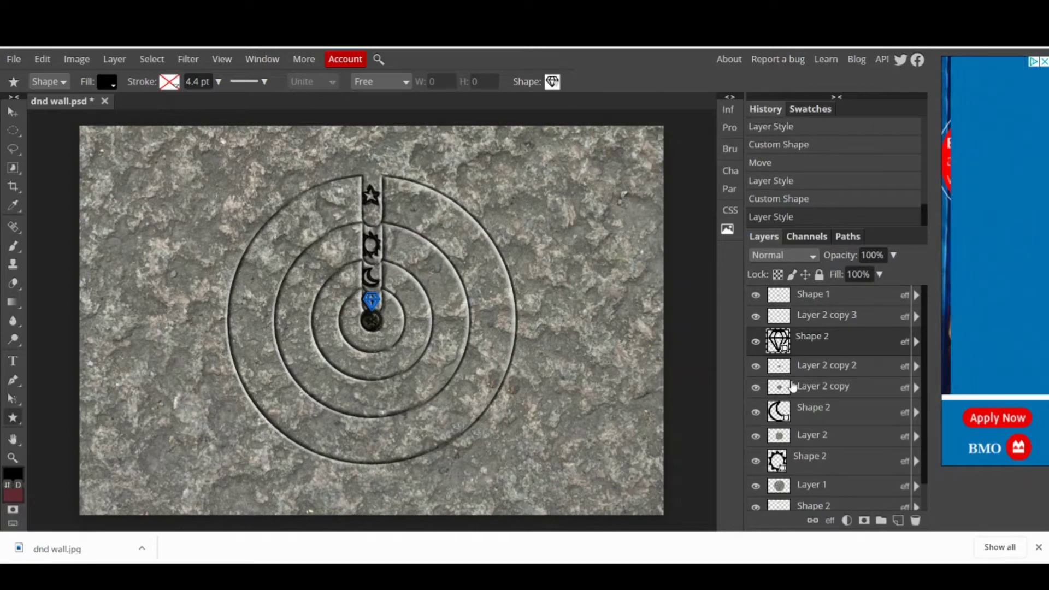
Rotate Layer 2 copy 2 by about -1.9° and move the diamond shape layer directly beneath it.
{"action": "left_click", "coordinate": [823, 367]}
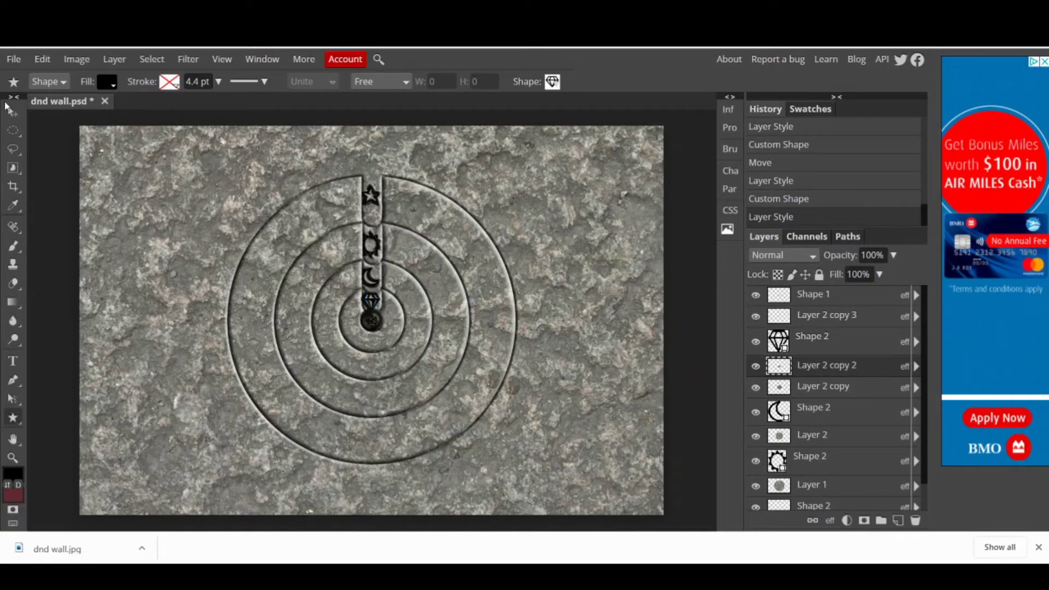
{"action": "left_click", "coordinate": [12, 110]}
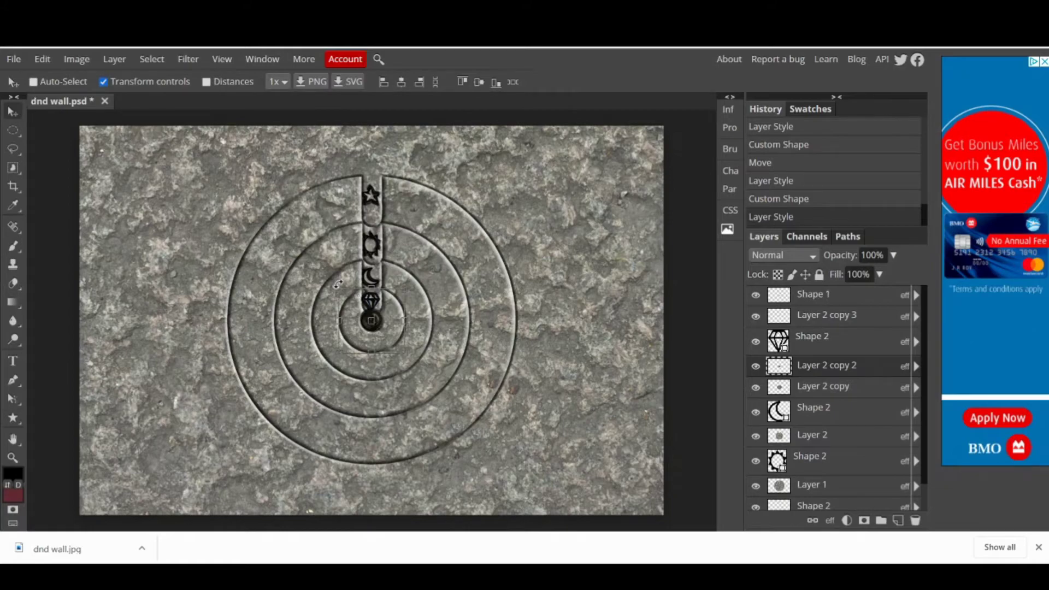
{"action": "mouse_move", "coordinate": [336, 284]}
{"action": "left_mouse_down"}
{"action": "mouse_move", "coordinate": [335, 299]}
{"action": "mouse_move", "coordinate": [370, 295]}
{"action": "mouse_move", "coordinate": [337, 287]}
{"action": "left_mouse_up"}
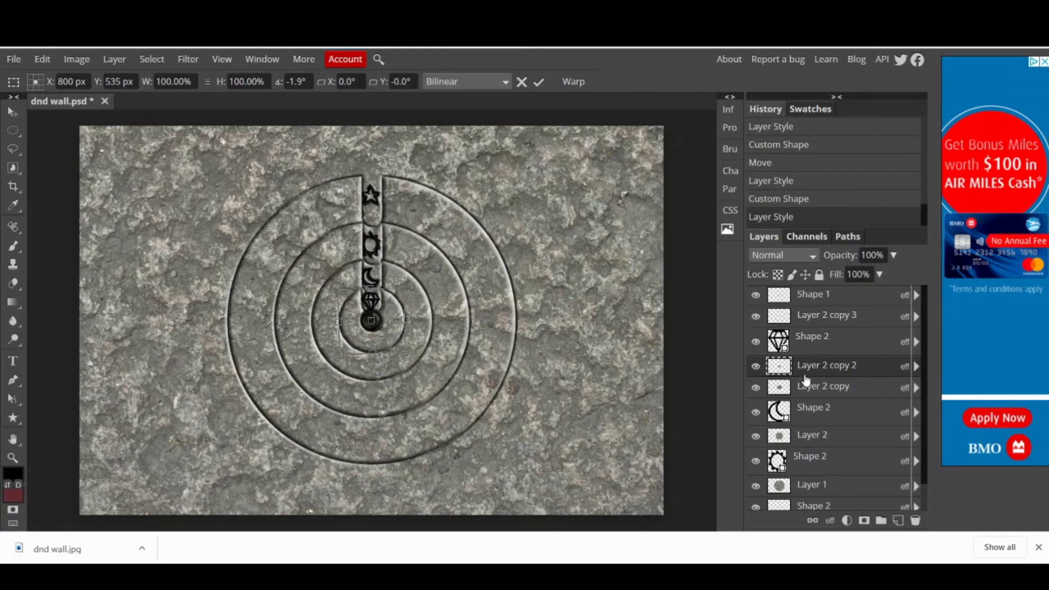
{"action": "left_click", "coordinate": [805, 347]}
{"action": "left_click_drag", "start_coordinate": [807, 345], "coordinate": [807, 373]}
Rotate Layer 2 copy 2 by about 0.9° and turn Layer 2 copy slightly counter-clockwise.
{"action": "left_click", "coordinate": [808, 337]}
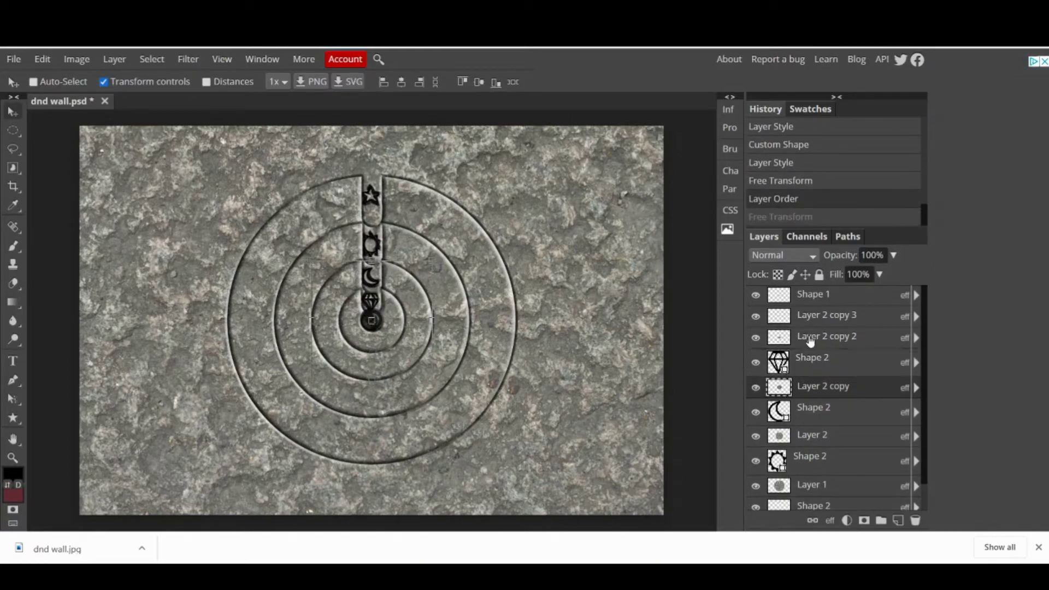
{"action": "key", "text": "ctrl+t"}
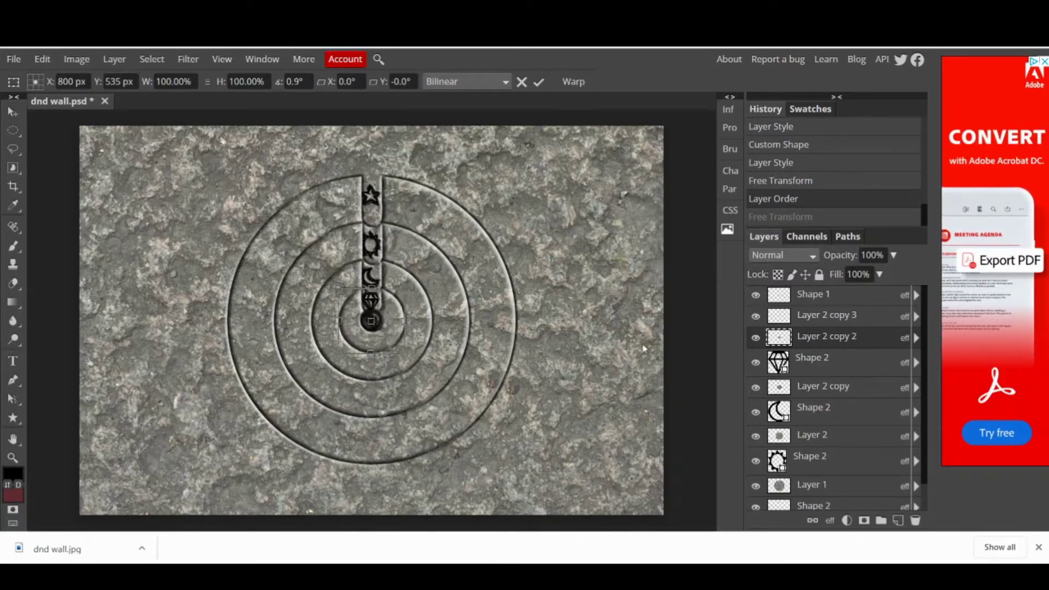
{"action": "left_click", "coordinate": [820, 386]}
{"action": "key", "text": "ctrl+t"}
{"action": "left_click_drag", "start_coordinate": [319, 249], "coordinate": [302, 263]}
Rotate Layer 2 by about 0.9° and Layer 1 by about -1.2°.
{"action": "left_click", "coordinate": [819, 435]}
{"action": "key", "text": "ctrl+t"}
{"action": "mouse_move", "coordinate": [272, 211]}
{"action": "left_mouse_down"}
{"action": "mouse_move", "coordinate": [295, 193]}
{"action": "mouse_move", "coordinate": [278, 229]}
{"action": "mouse_move", "coordinate": [283, 219]}
{"action": "left_mouse_up"}
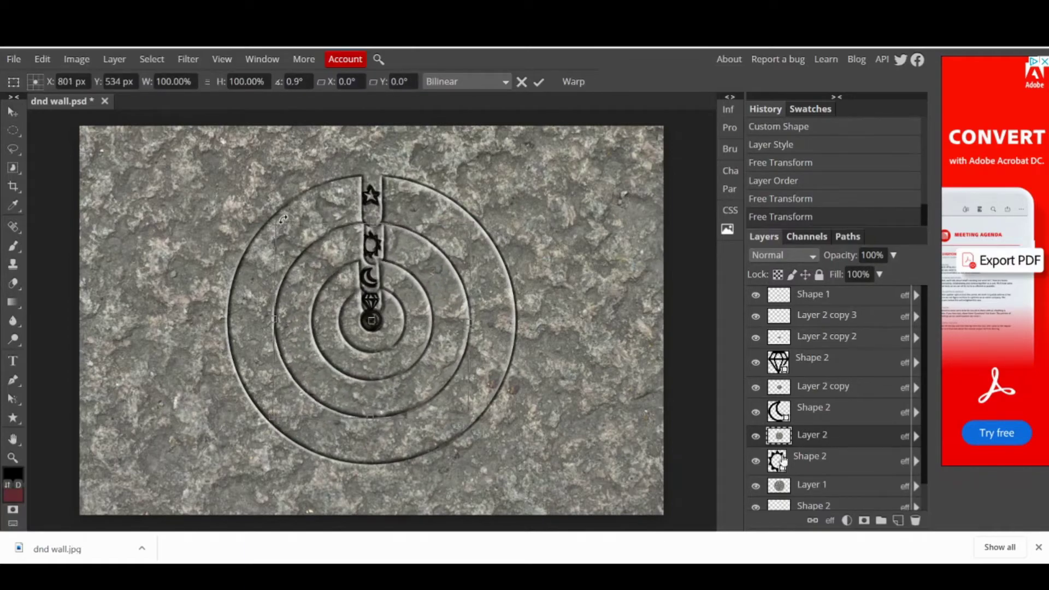
{"action": "left_click", "coordinate": [800, 480]}
{"action": "key", "text": "ctrl+t"}
{"action": "mouse_move", "coordinate": [235, 188]}
{"action": "left_mouse_down"}
{"action": "mouse_move", "coordinate": [287, 150]}
{"action": "mouse_move", "coordinate": [221, 181]}
{"action": "left_mouse_up"}
Merge the star layer down into the Background and the sun shape down into Layer 1.
{"action": "scroll", "coordinate": [800, 473], "scroll_direction": "down", "scroll_amount": 1}
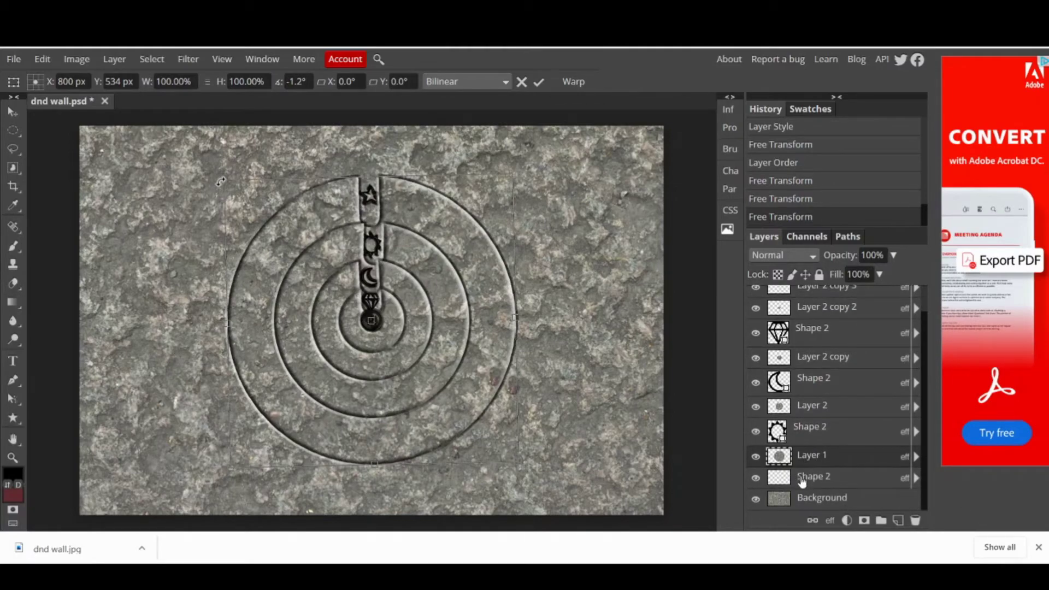
{"action": "left_click", "coordinate": [803, 479]}
{"action": "right_click", "coordinate": [810, 478]}
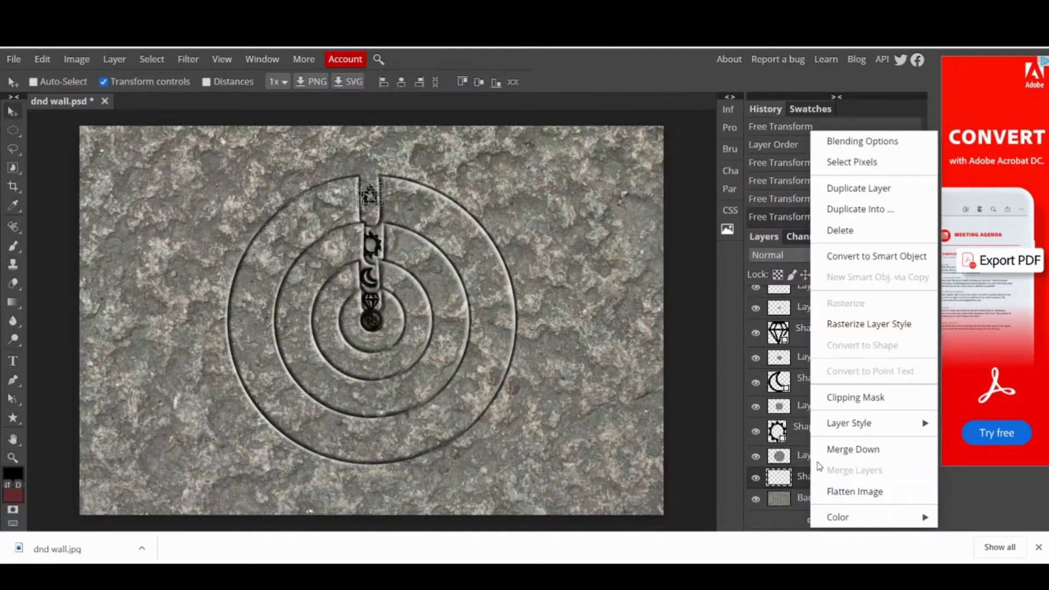
{"action": "left_click", "coordinate": [848, 449]}
{"action": "left_click", "coordinate": [801, 456]}
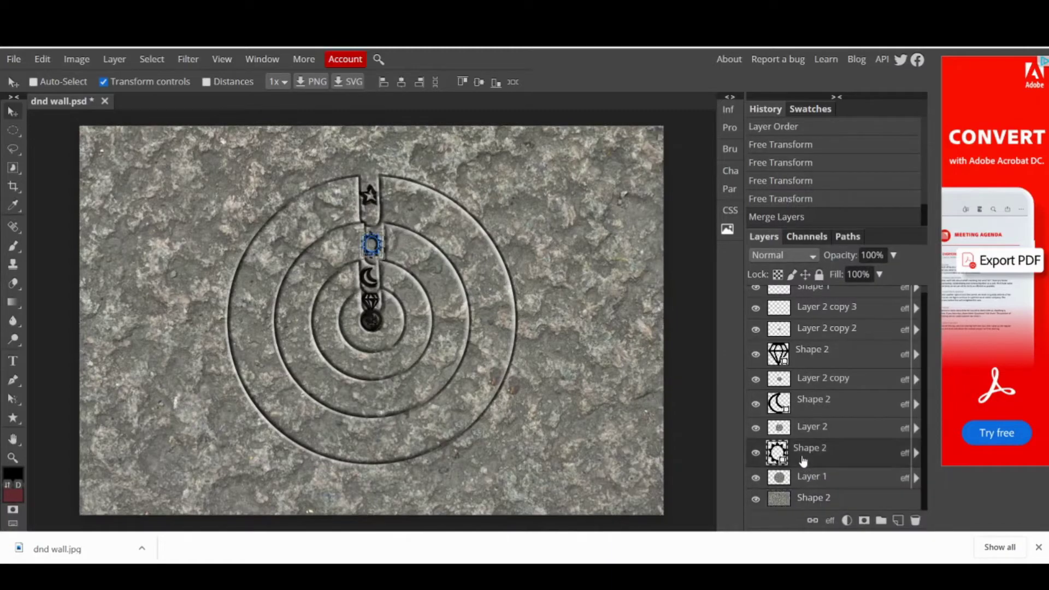
{"action": "right_click", "coordinate": [802, 458]}
{"action": "left_click", "coordinate": [829, 451]}
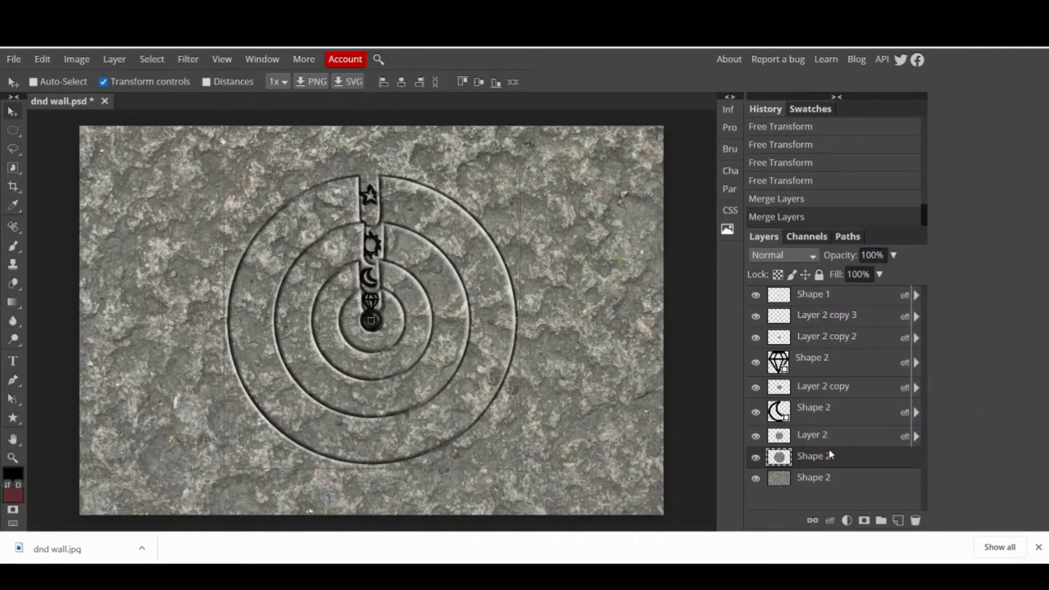
Merge the moon shape down into Layer 2 and the diamond shape down into Layer 2 copy.
{"action": "right_click", "coordinate": [812, 412]}
{"action": "key", "text": "Escape"}
{"action": "right_click", "coordinate": [832, 418]}
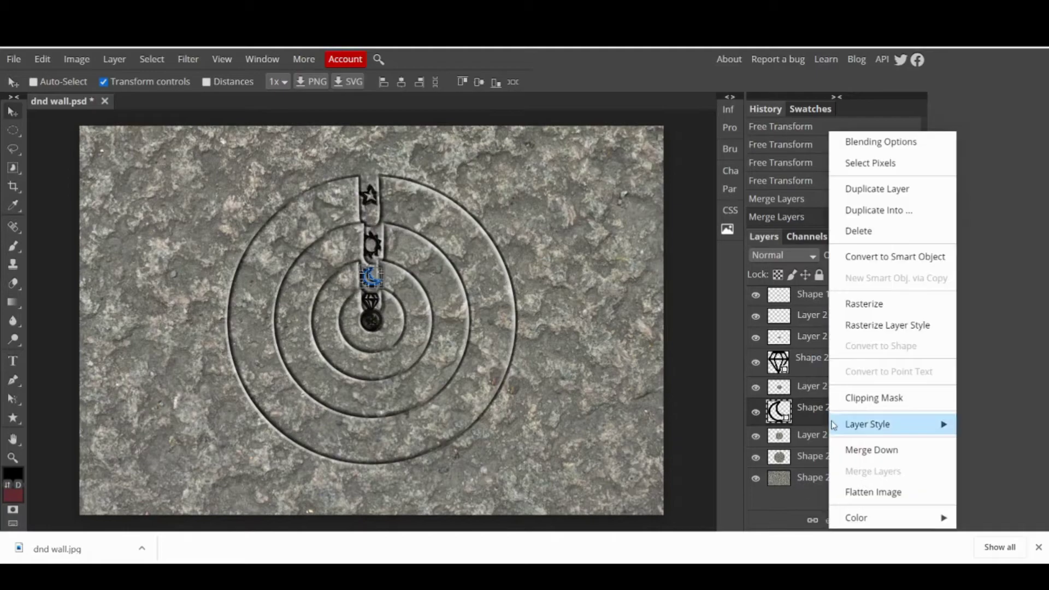
{"action": "left_click", "coordinate": [864, 451]}
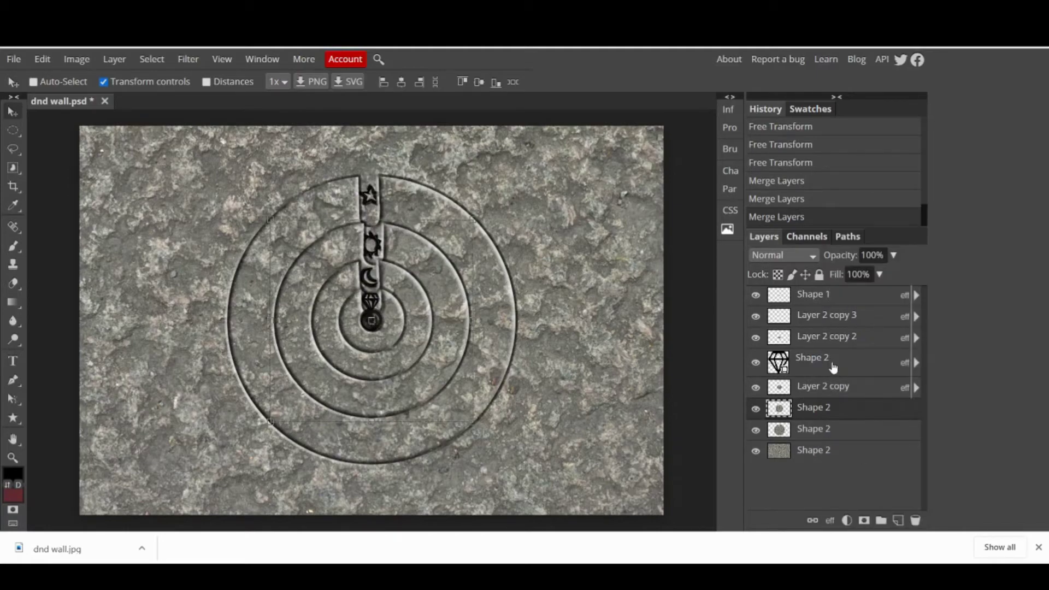
{"action": "left_click", "coordinate": [832, 368]}
{"action": "right_click", "coordinate": [832, 368]}
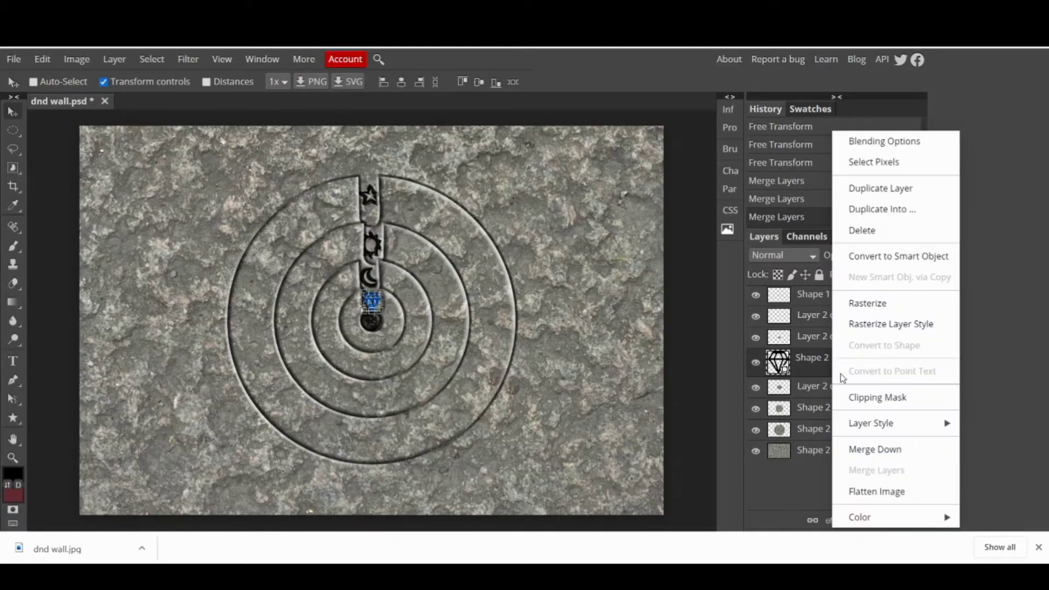
{"action": "left_click", "coordinate": [872, 448]}
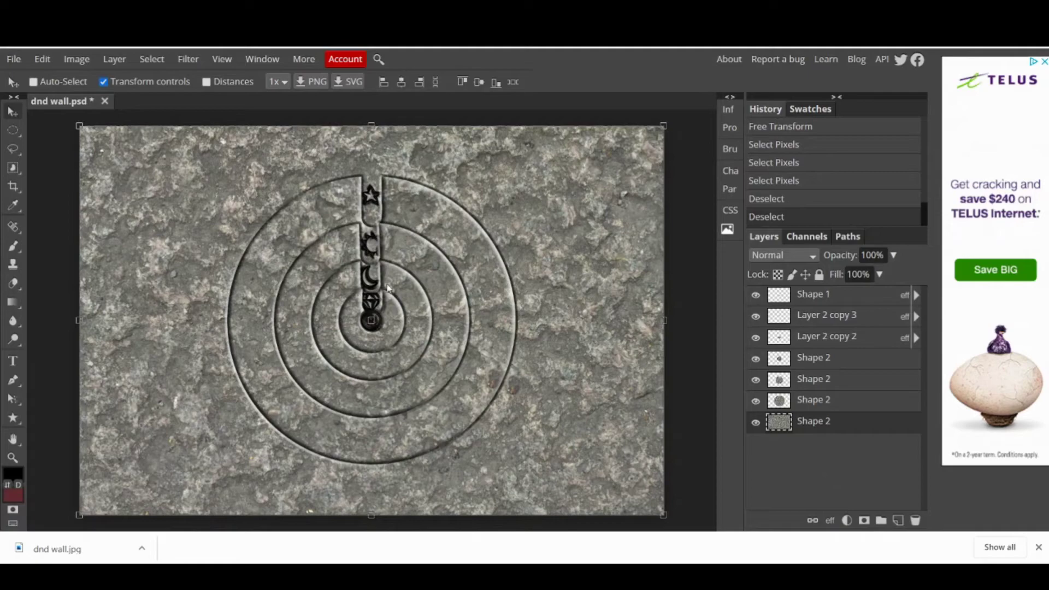
Merge the Shape 1 layer down into Layer 2 copy 3 and the result into Layer 2 copy 2.
{"action": "left_click", "coordinate": [820, 299]}
{"action": "right_click", "coordinate": [822, 302]}
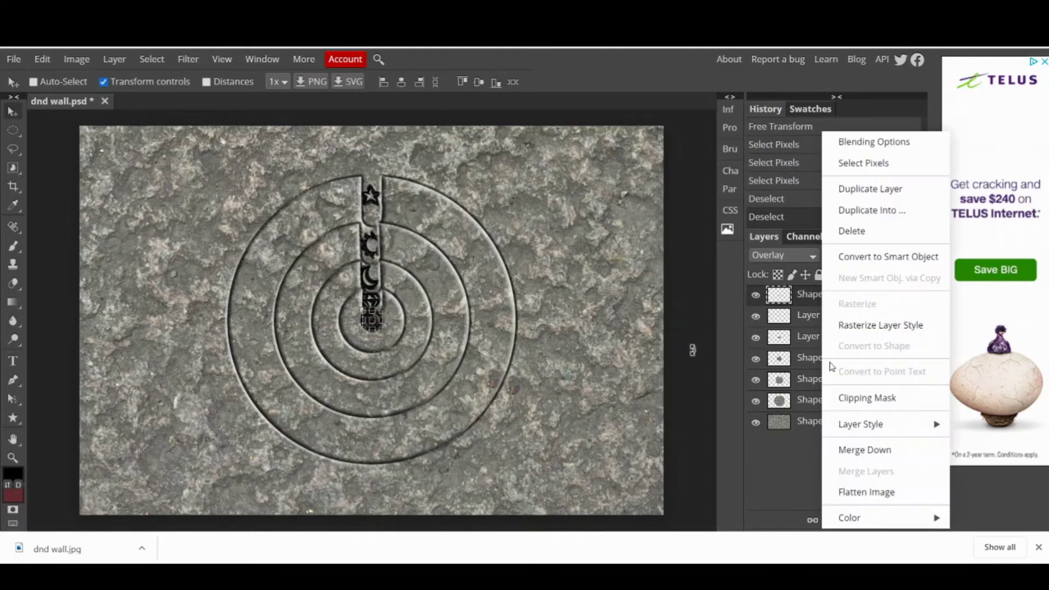
{"action": "left_click", "coordinate": [856, 452]}
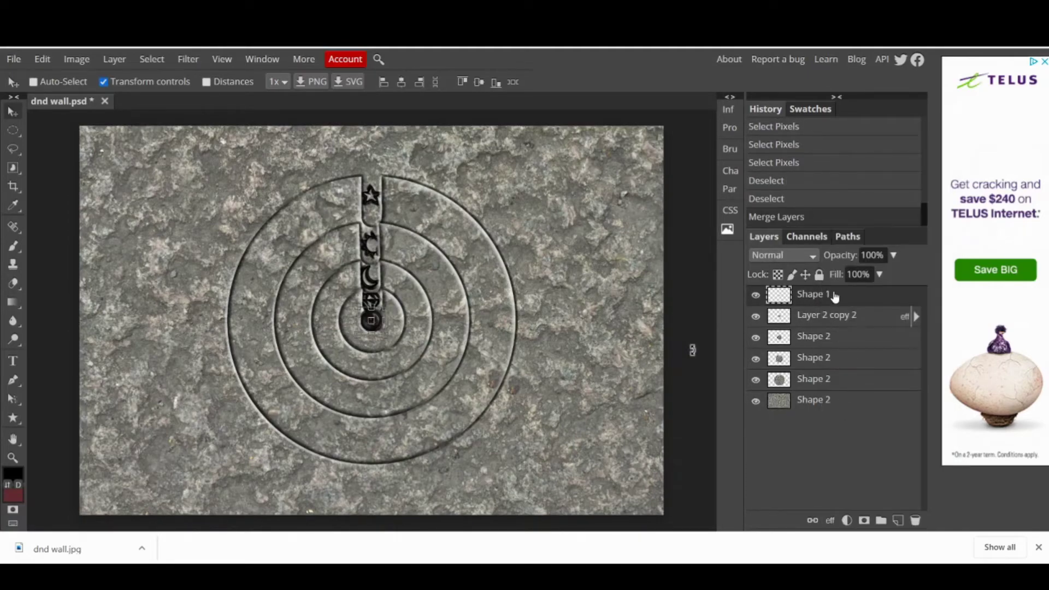
{"action": "right_click", "coordinate": [835, 295]}
{"action": "left_click", "coordinate": [872, 451]}
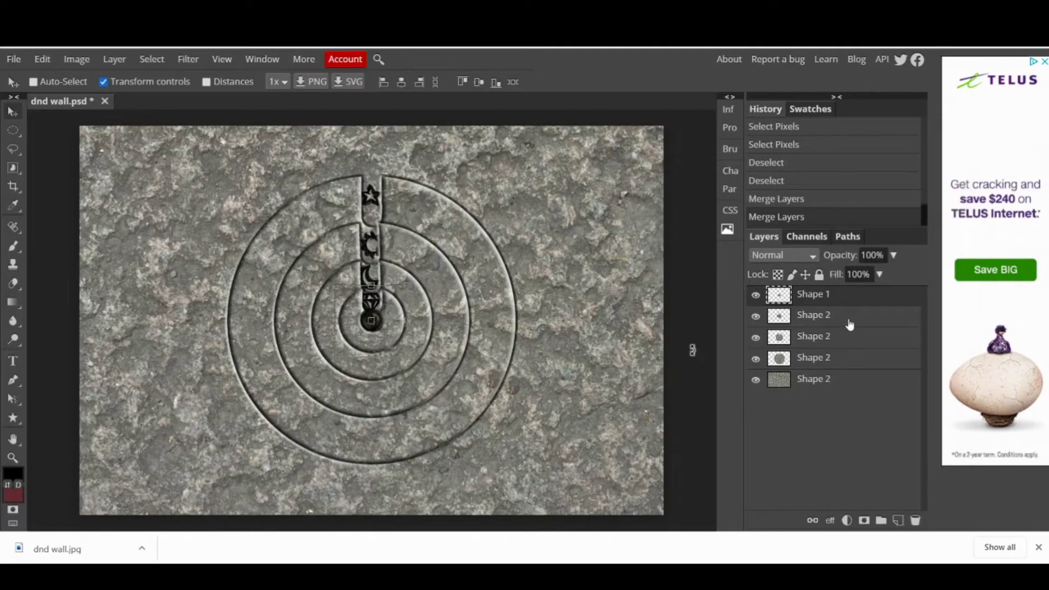
Copy all pixels of the stone background layer with the star into a new 1600 × 1066 px project named "puzzle wall".
{"action": "left_click", "coordinate": [808, 385]}
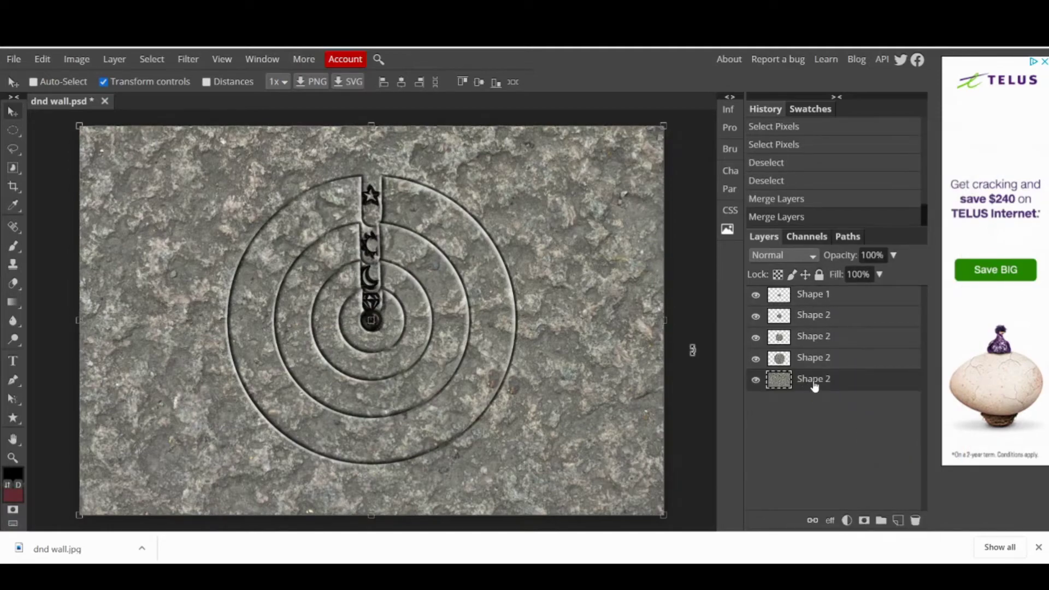
{"action": "right_click", "coordinate": [814, 386]}
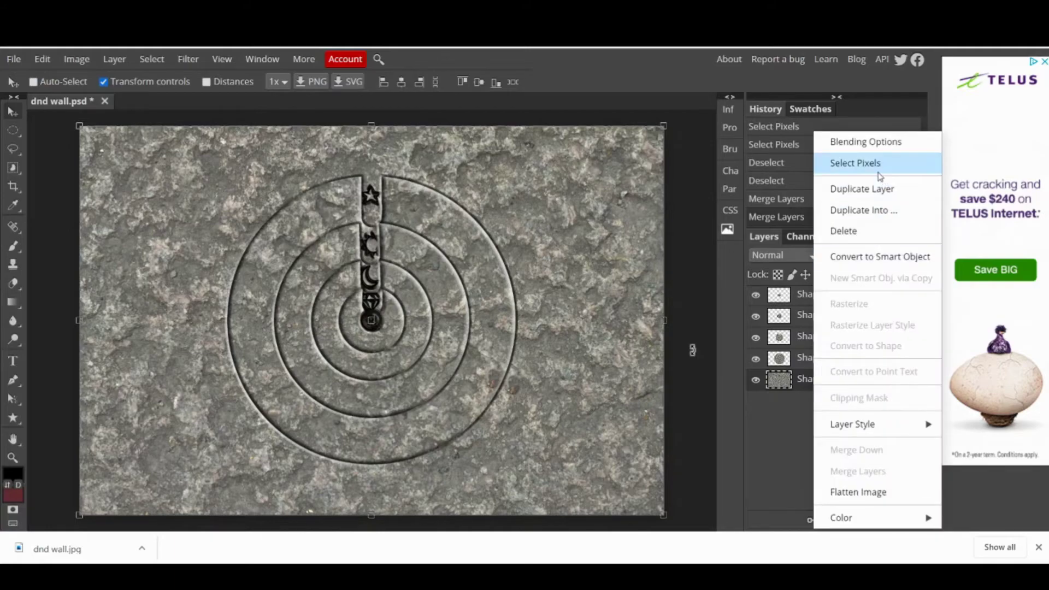
{"action": "left_click", "coordinate": [861, 164]}
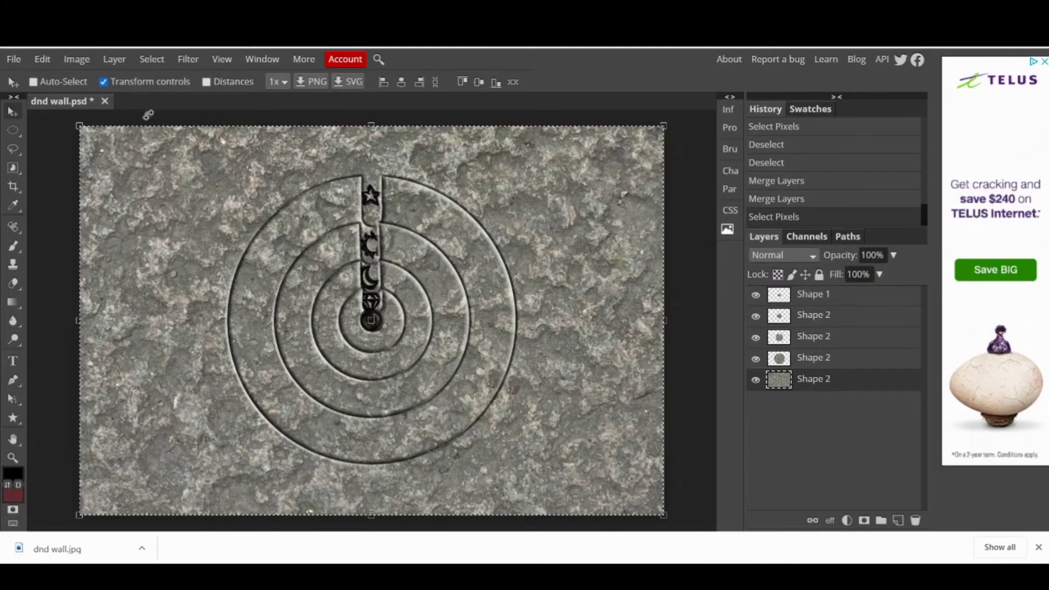
{"action": "left_click", "coordinate": [14, 59]}
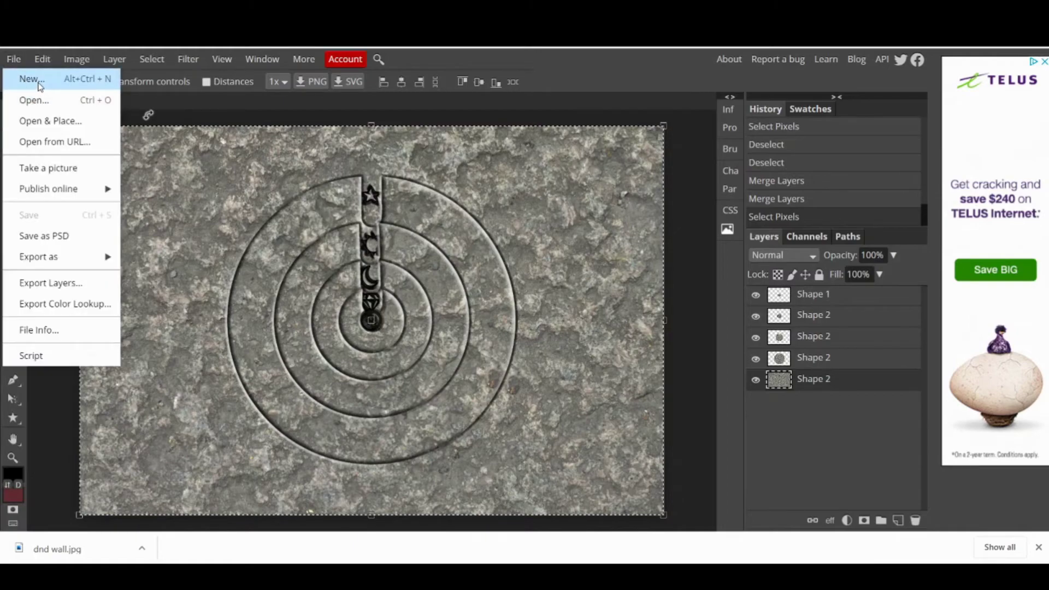
{"action": "left_click", "coordinate": [33, 79]}
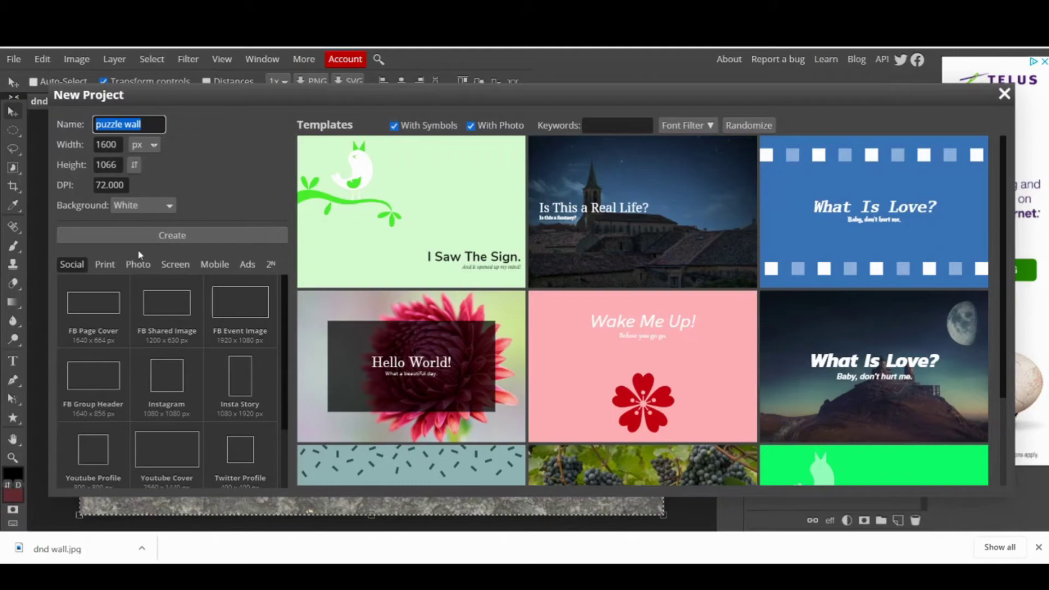
{"action": "left_click", "coordinate": [136, 234]}
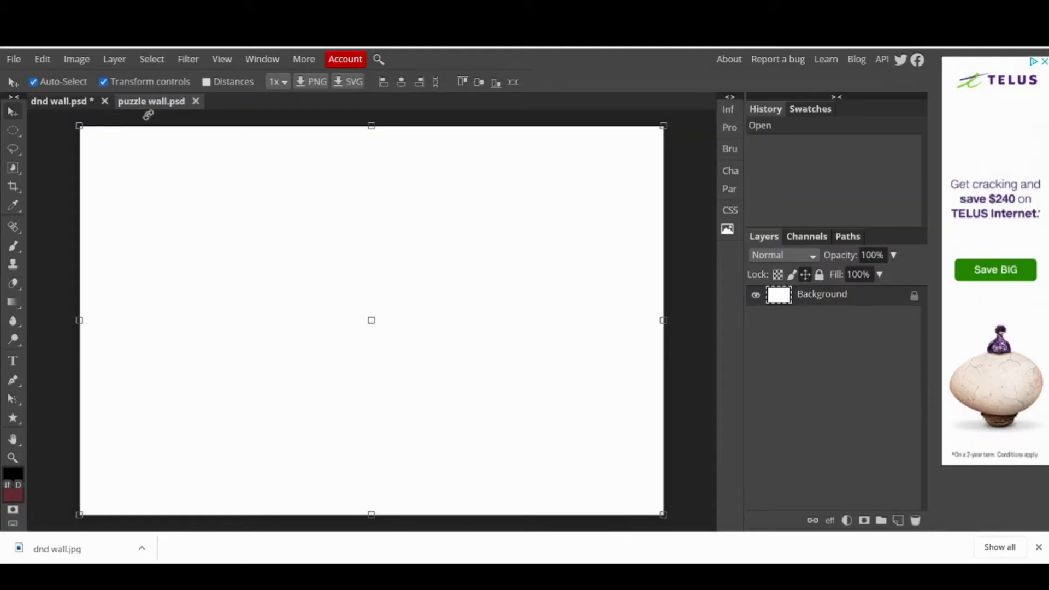
{"action": "key", "text": "ctrl+v"}
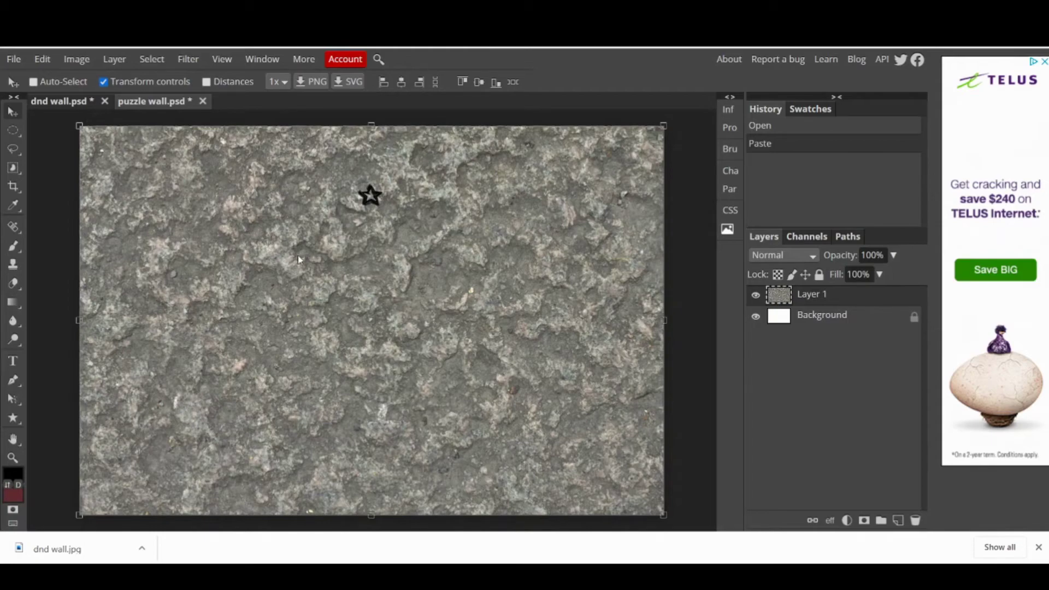
Copy the pixels of the largest disk layer from dnd wall.psd into a new 804 × 803 px project named "biggest disk".
{"action": "left_click", "coordinate": [59, 102]}
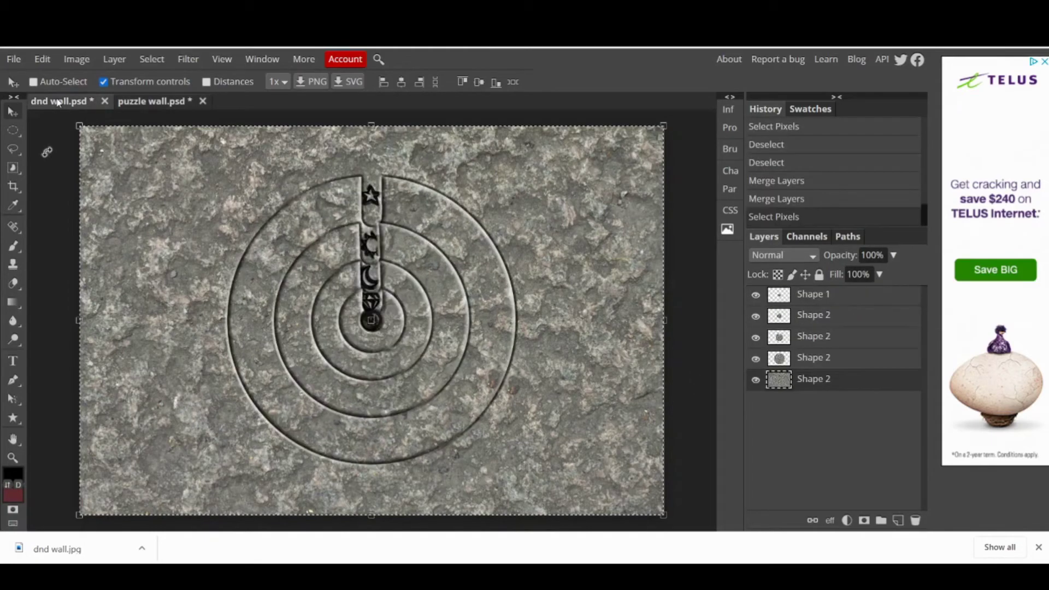
{"action": "left_click", "coordinate": [831, 363]}
{"action": "right_click", "coordinate": [834, 363]}
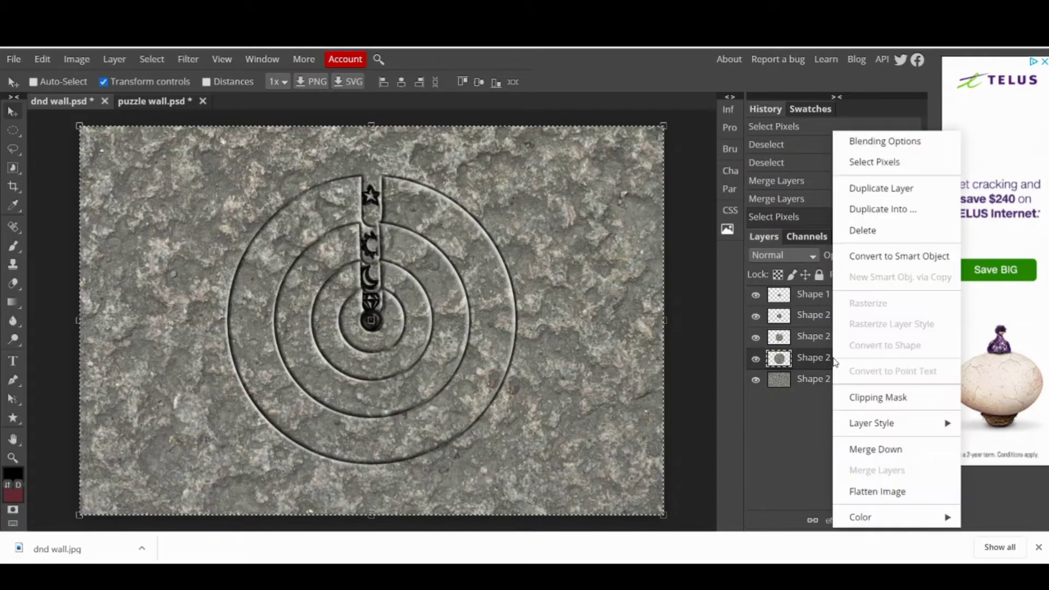
{"action": "left_click", "coordinate": [894, 163]}
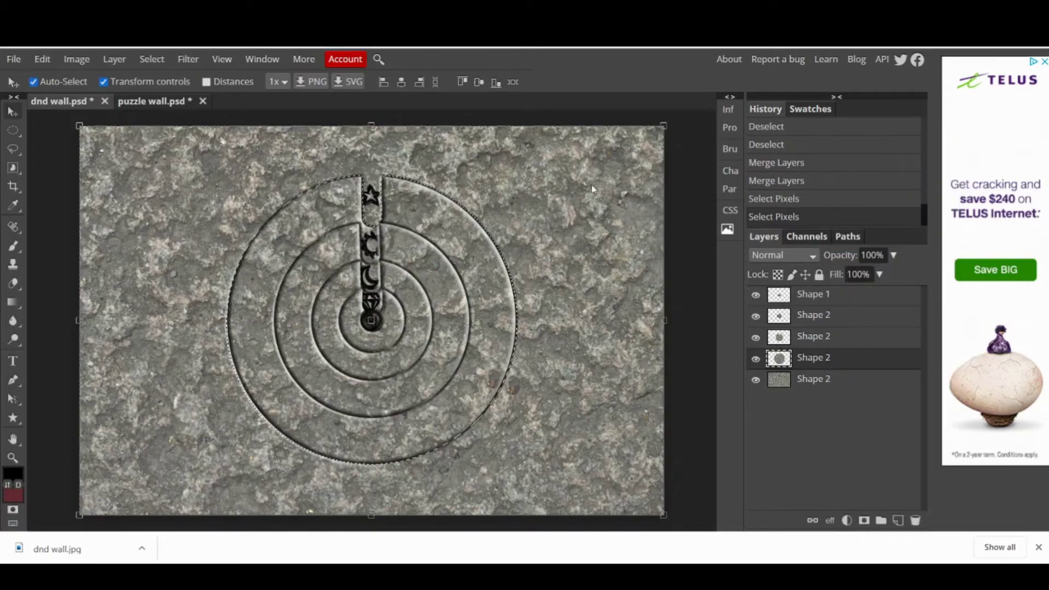
{"action": "left_click", "coordinate": [13, 59]}
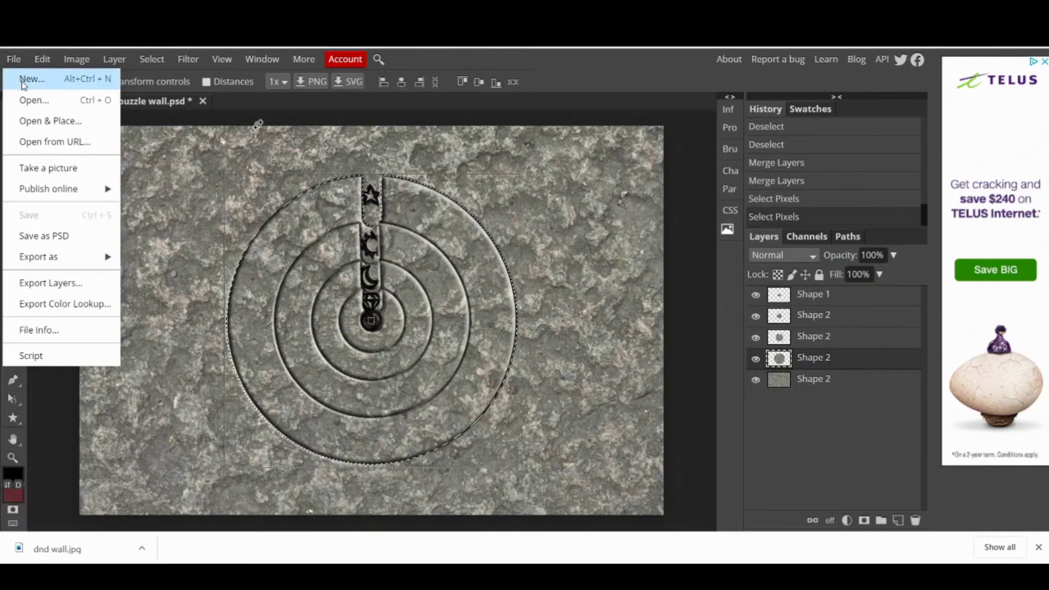
{"action": "left_click", "coordinate": [30, 79]}
{"action": "type", "text": "biggest disk"}
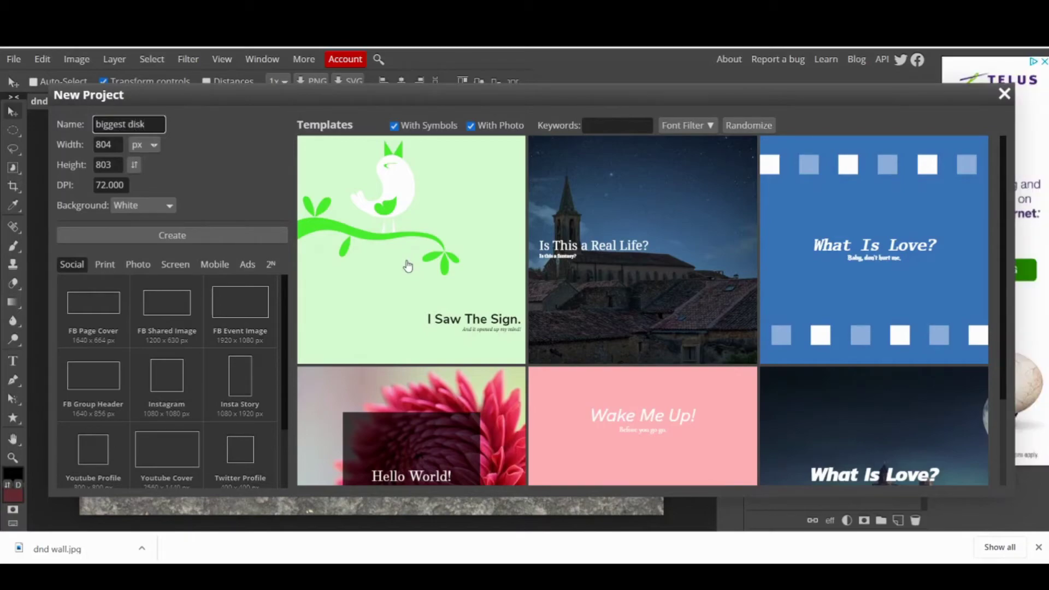
{"action": "left_click", "coordinate": [153, 233]}
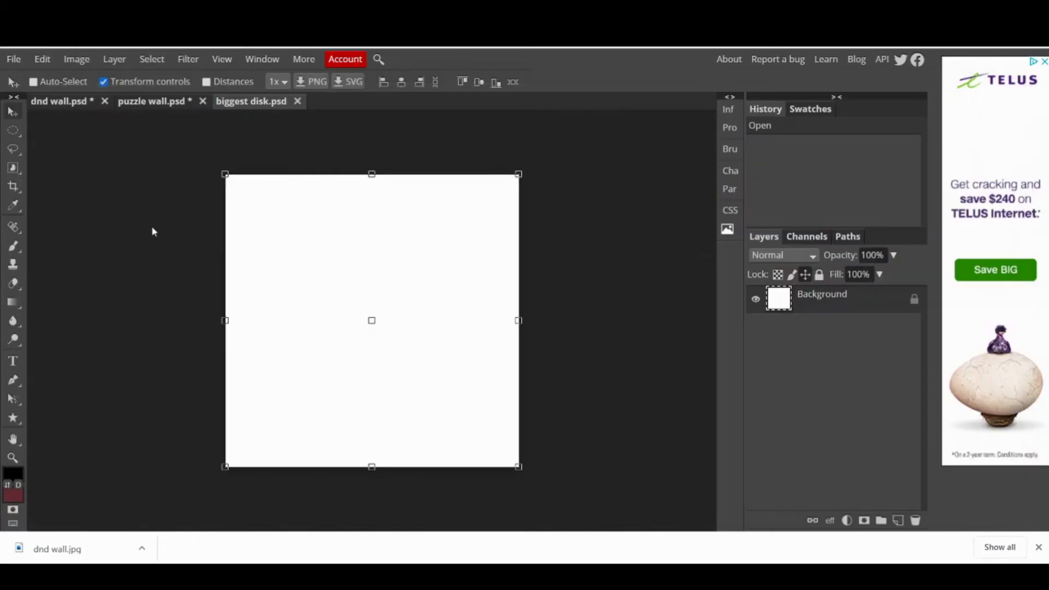
{"action": "key", "text": "ctrl+v"}
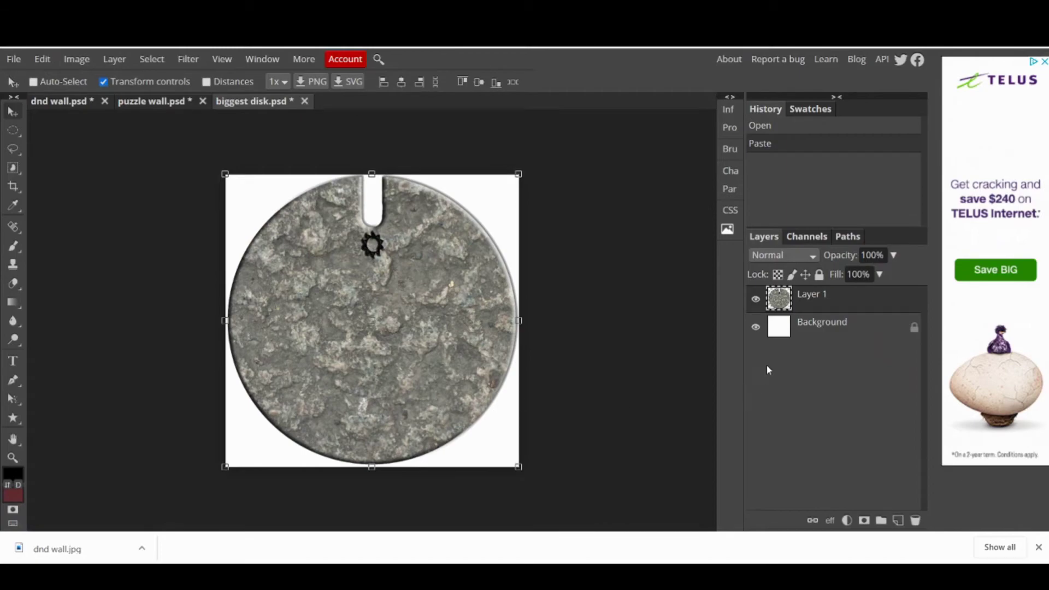
Delete the white Background layer from the biggest disk project.
{"action": "left_click", "coordinate": [817, 337]}
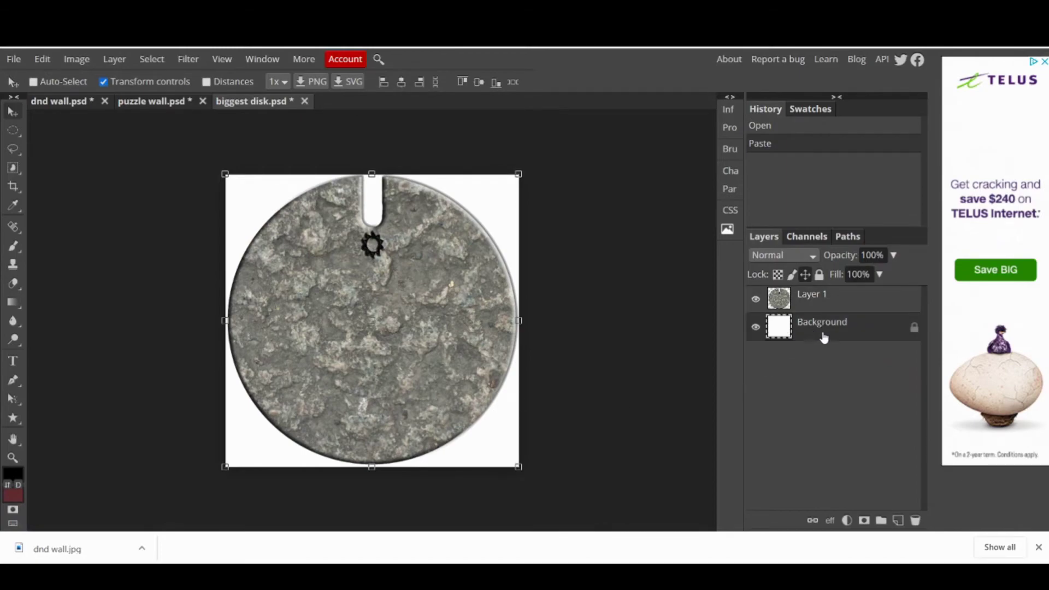
{"action": "left_click", "coordinate": [917, 521]}
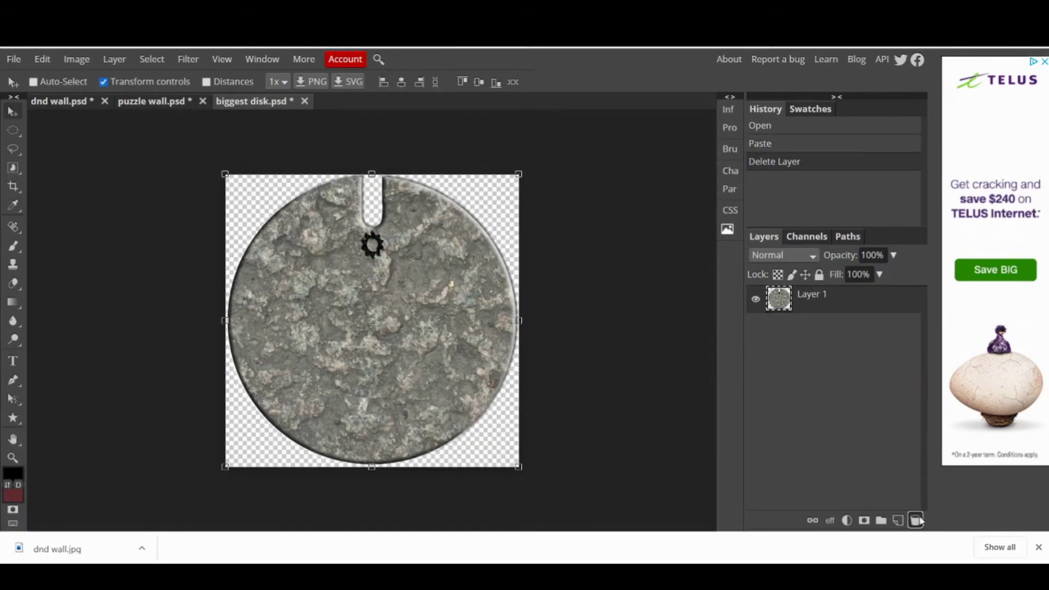
Copy the moon disk layer's pixels from dnd wall.psd into a new 551 × 549 px project named "medium disk" and delete its Background layer.
{"action": "left_click", "coordinate": [54, 105]}
{"action": "left_click", "coordinate": [848, 336]}
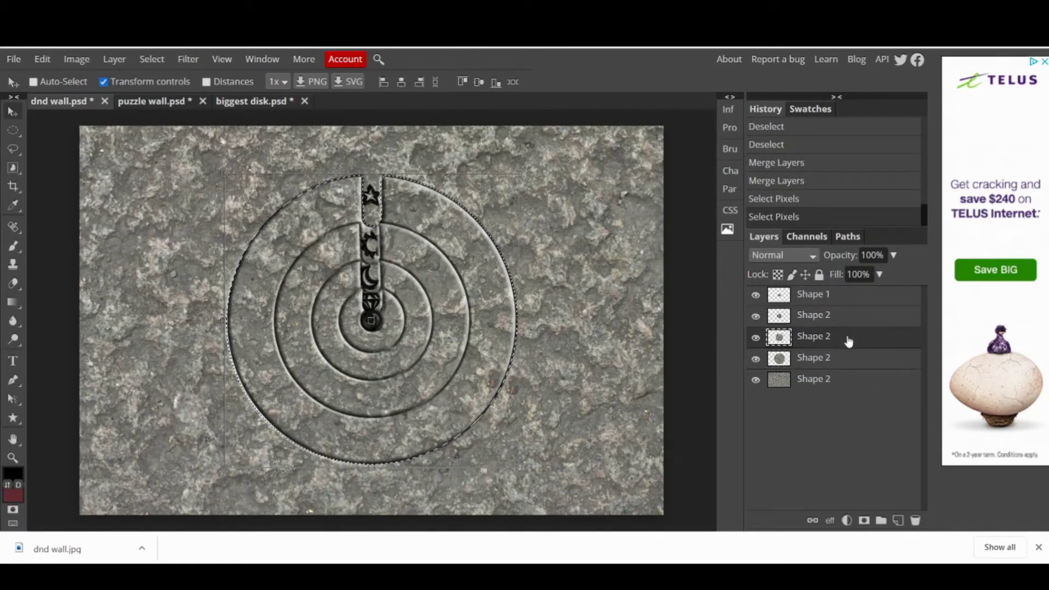
{"action": "right_click", "coordinate": [849, 338]}
{"action": "left_click", "coordinate": [890, 162]}
{"action": "left_click", "coordinate": [14, 59]}
{"action": "left_click", "coordinate": [32, 80]}
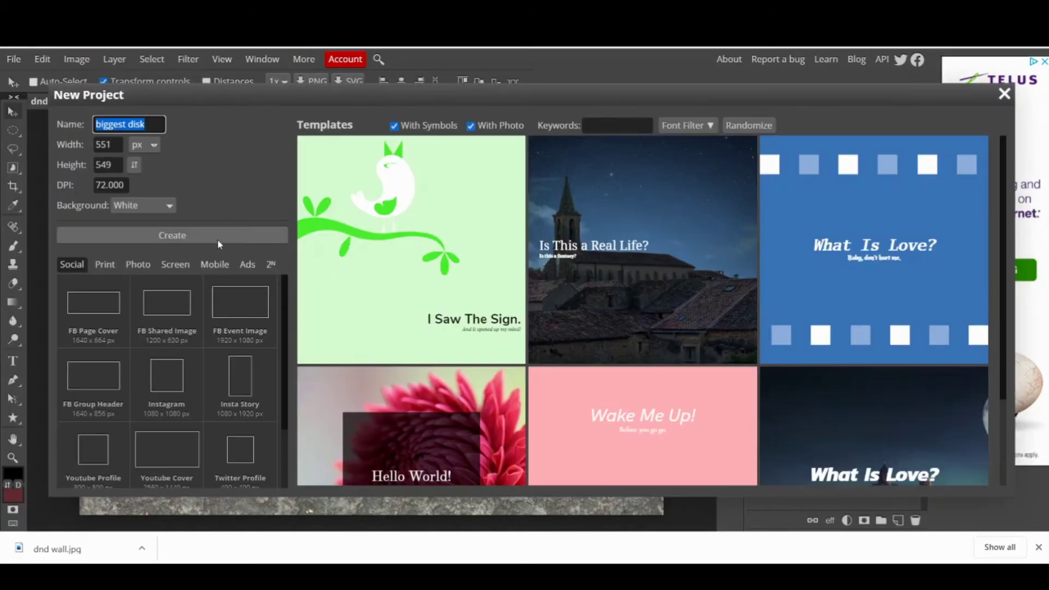
{"action": "type", "text": "medium disk"}
{"action": "left_click", "coordinate": [218, 237]}
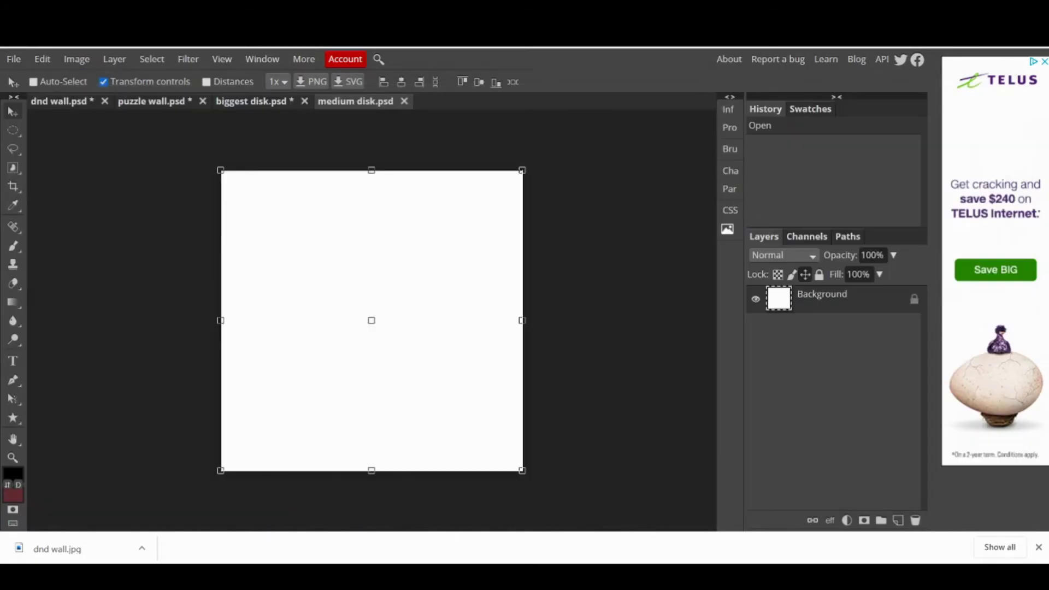
{"action": "key", "text": "ctrl+v"}
{"action": "left_click", "coordinate": [917, 328]}
{"action": "left_click", "coordinate": [915, 520]}
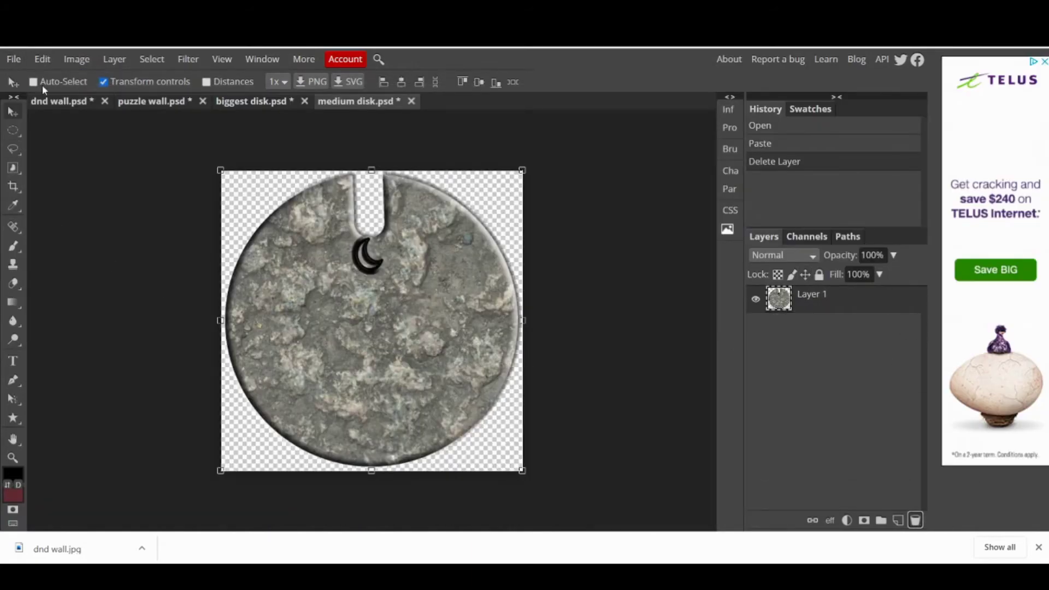
Copy the diamond disk layer's pixels from dnd wall.psd into a new 347 × 344 px project named "small disk" and delete its Background layer.
{"action": "left_click", "coordinate": [82, 103]}
{"action": "right_click", "coordinate": [847, 312]}
{"action": "left_click", "coordinate": [888, 163]}
{"action": "key", "text": "ctrl+c"}
{"action": "left_click", "coordinate": [13, 59]}
{"action": "left_click", "coordinate": [31, 80]}
{"action": "type", "text": "small disk"}
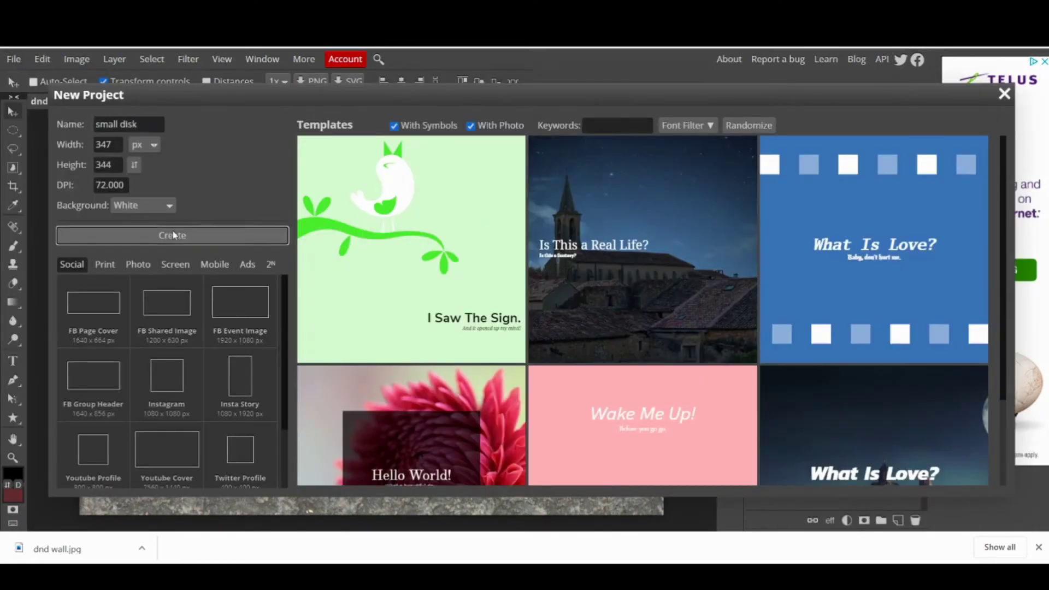
{"action": "left_click", "coordinate": [173, 234]}
{"action": "key", "text": "ctrl+v"}
{"action": "left_click", "coordinate": [805, 331]}
{"action": "left_click", "coordinate": [915, 520]}
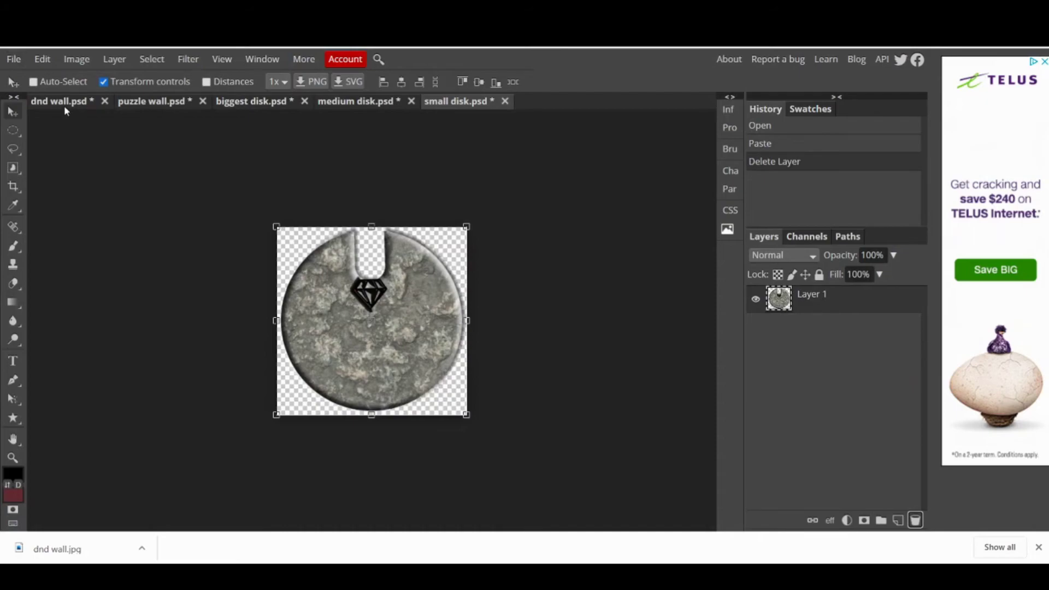
Copy the innermost disk layer's pixels from dnd wall.psd into a new 196 × 191 px project named "smallest disk" and delete its Background layer.
{"action": "left_click", "coordinate": [65, 106]}
{"action": "right_click", "coordinate": [804, 295]}
{"action": "left_click", "coordinate": [831, 163]}
{"action": "left_click", "coordinate": [14, 59]}
{"action": "key", "text": "ctrl+c"}
{"action": "left_click", "coordinate": [32, 79]}
{"action": "type", "text": "smallest disk"}
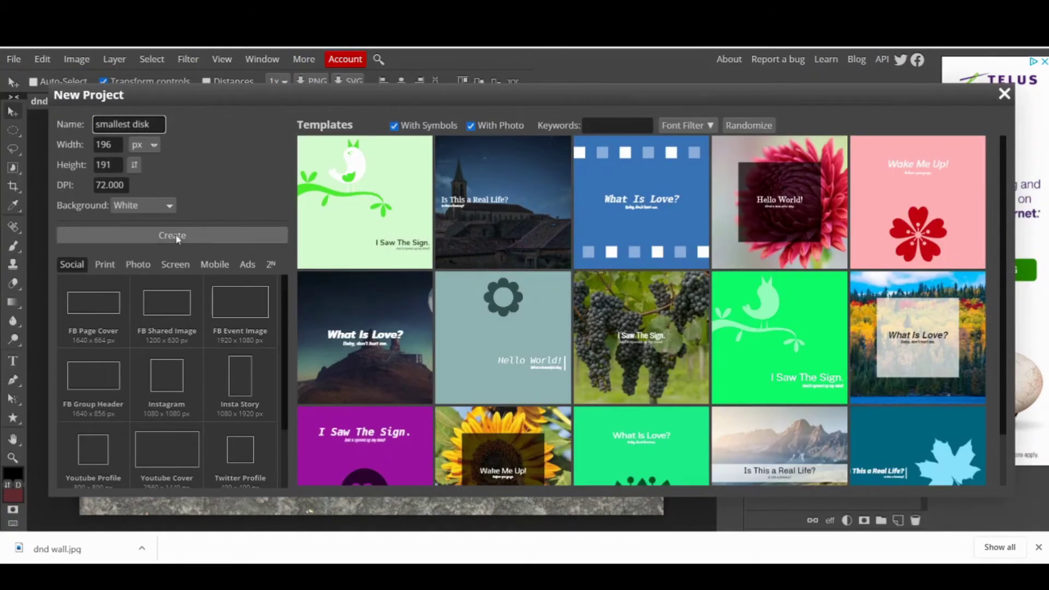
{"action": "left_click", "coordinate": [173, 235]}
{"action": "key", "text": "ctrl+v"}
{"action": "left_click", "coordinate": [816, 328]}
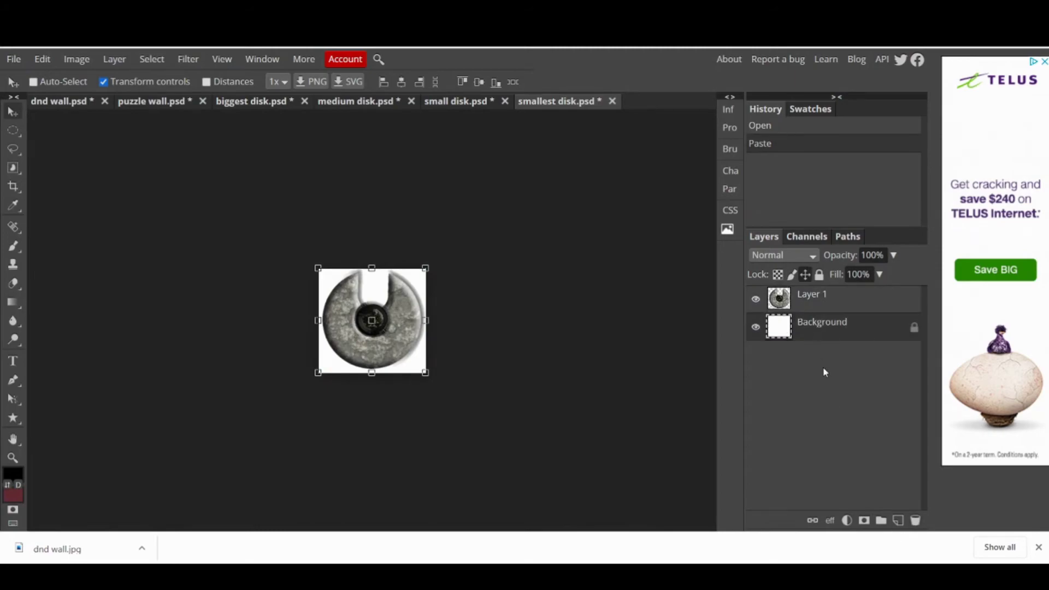
{"action": "left_click", "coordinate": [915, 521]}
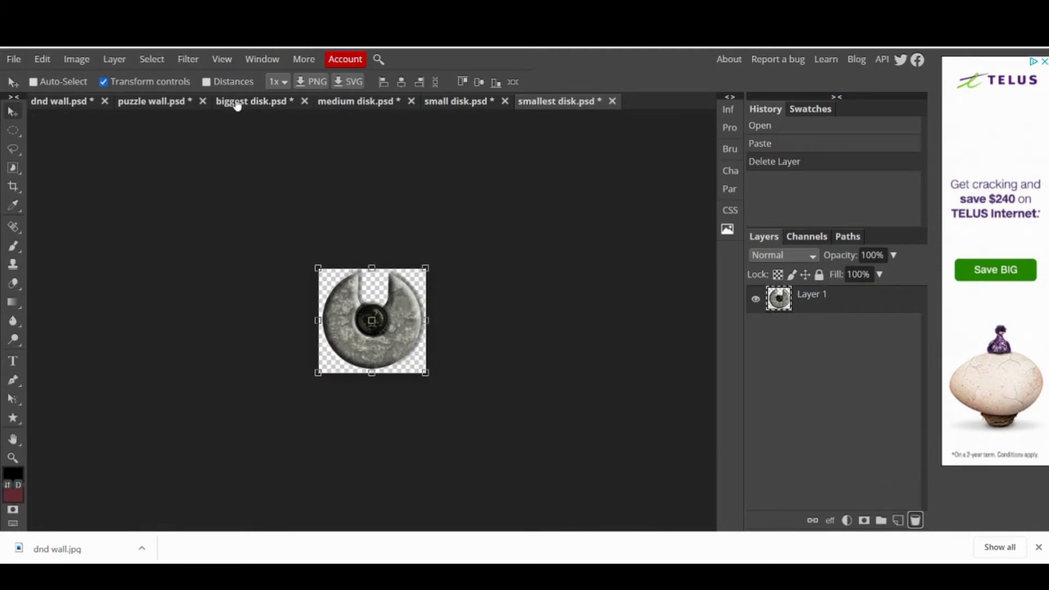
Export the puzzle wall project as a 1600 × 1066 px PNG at 100% quality.
{"action": "left_click", "coordinate": [163, 100]}
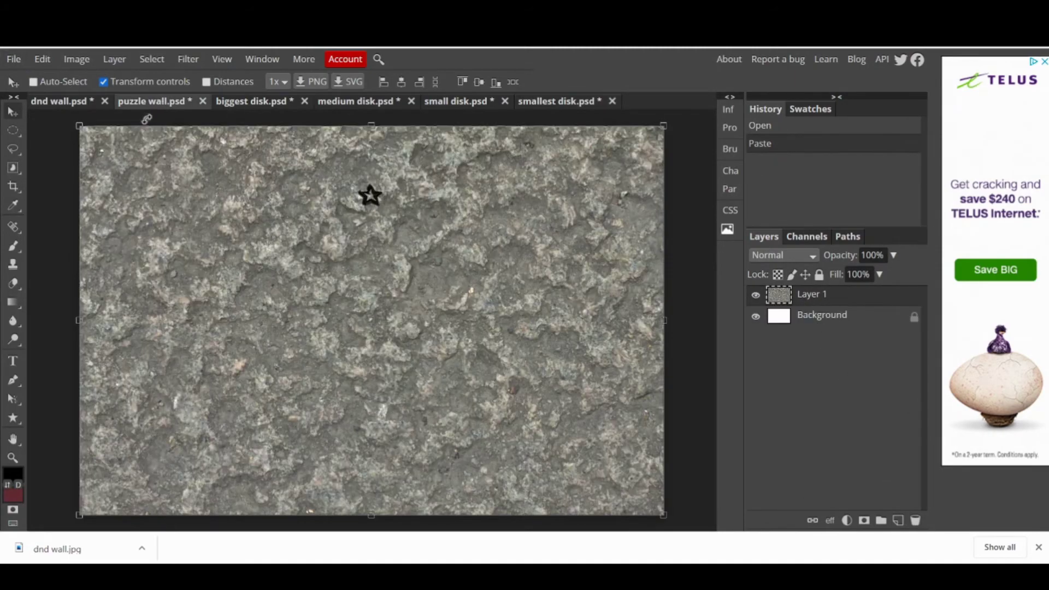
{"action": "left_click", "coordinate": [14, 59]}
{"action": "mouse_move", "coordinate": [75, 258]}
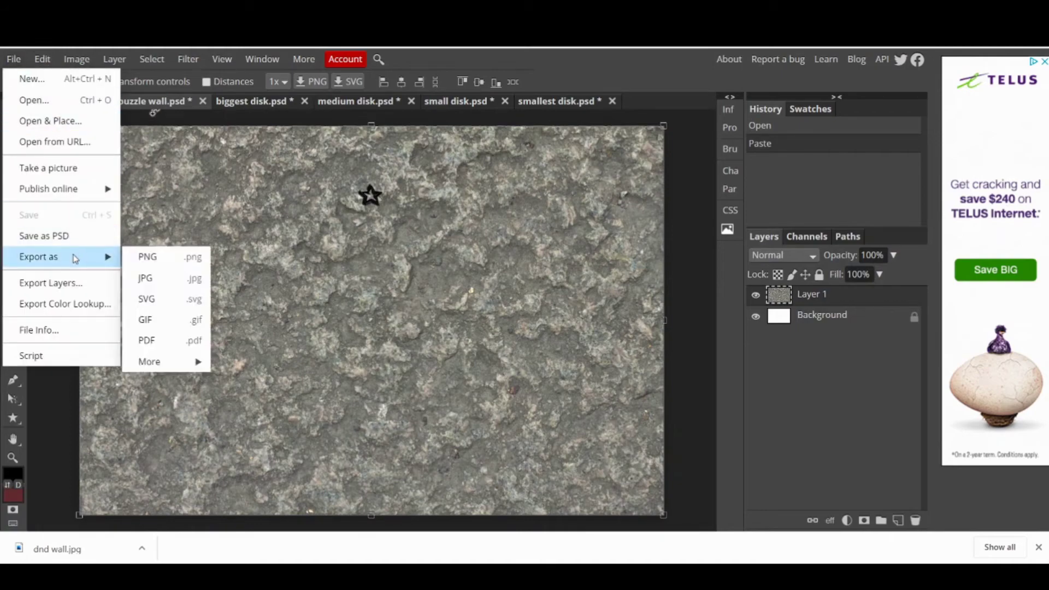
{"action": "left_click", "coordinate": [150, 254]}
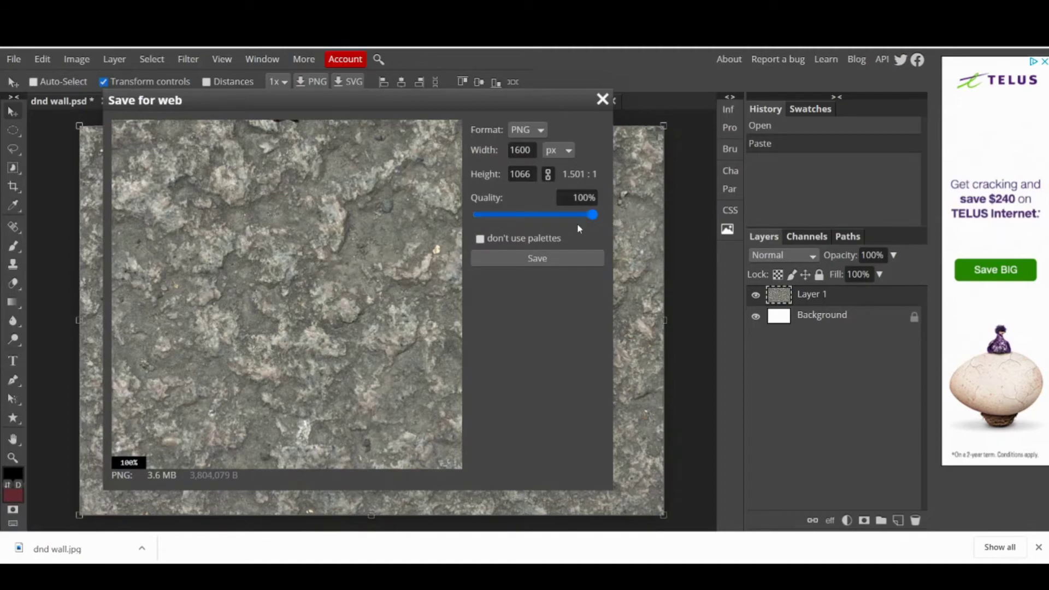
{"action": "left_click", "coordinate": [538, 258]}
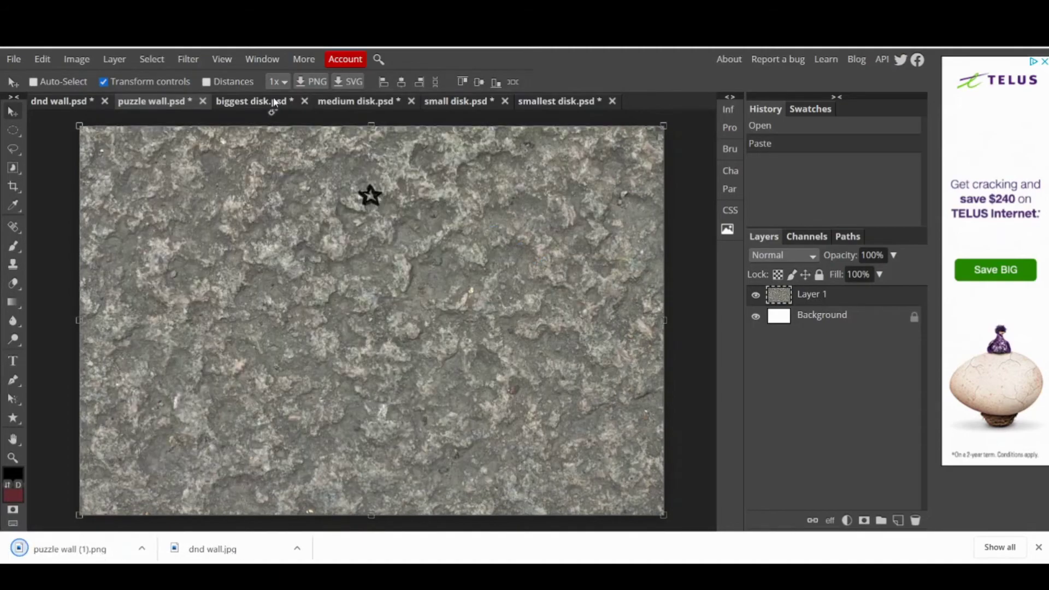
Export the biggest disk project as a PNG file.
{"action": "left_click", "coordinate": [274, 103]}
{"action": "left_click", "coordinate": [14, 59]}
{"action": "mouse_move", "coordinate": [65, 257]}
{"action": "left_click", "coordinate": [148, 256]}
{"action": "left_click", "coordinate": [538, 258]}
Export the medium disk project as a PNG file.
{"action": "left_click", "coordinate": [355, 102]}
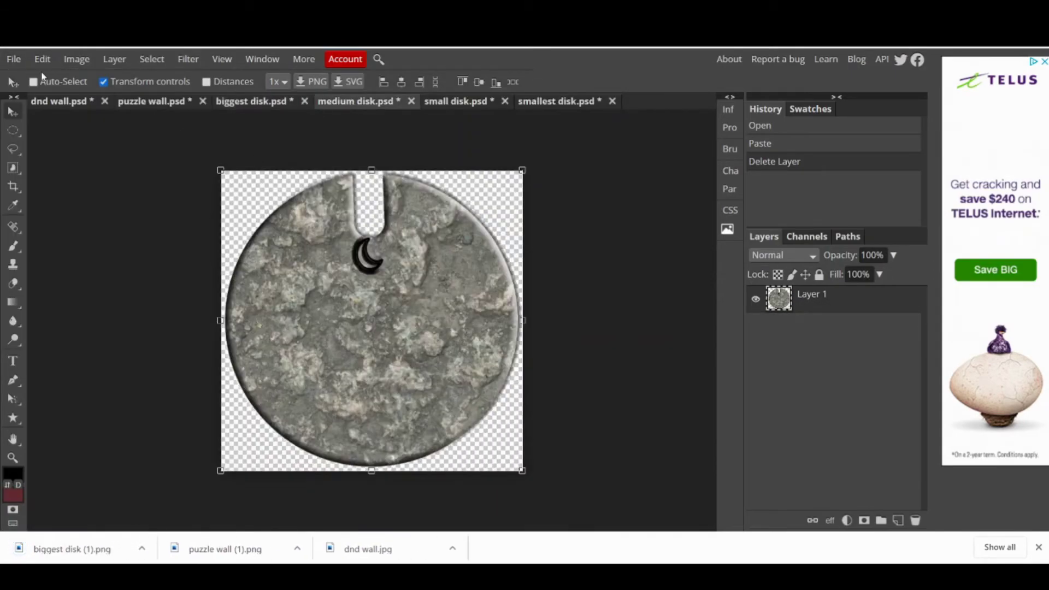
{"action": "left_click", "coordinate": [13, 59]}
{"action": "mouse_move", "coordinate": [66, 257]}
{"action": "left_click", "coordinate": [147, 255]}
{"action": "left_click", "coordinate": [536, 198]}
Export the small disk project as a PNG file.
{"action": "left_click", "coordinate": [456, 101]}
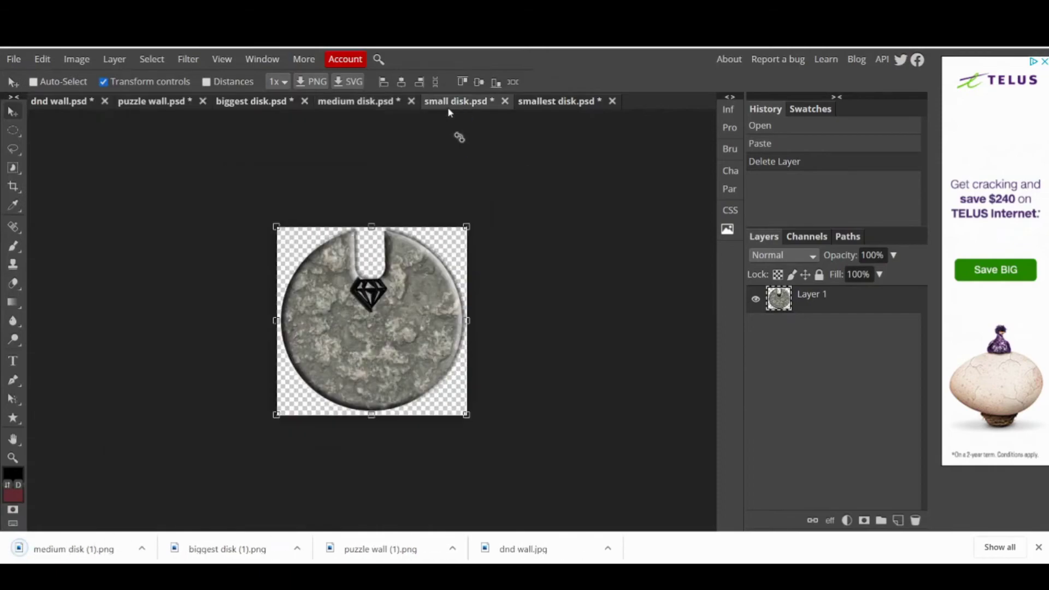
{"action": "left_click", "coordinate": [13, 59]}
{"action": "left_click", "coordinate": [145, 255]}
{"action": "left_click", "coordinate": [401, 258]}
Export the smallest disk project as a 196 × 191 px PNG at 100% quality.
{"action": "left_click", "coordinate": [557, 102]}
{"action": "left_click", "coordinate": [13, 59]}
{"action": "left_click", "coordinate": [146, 255]}
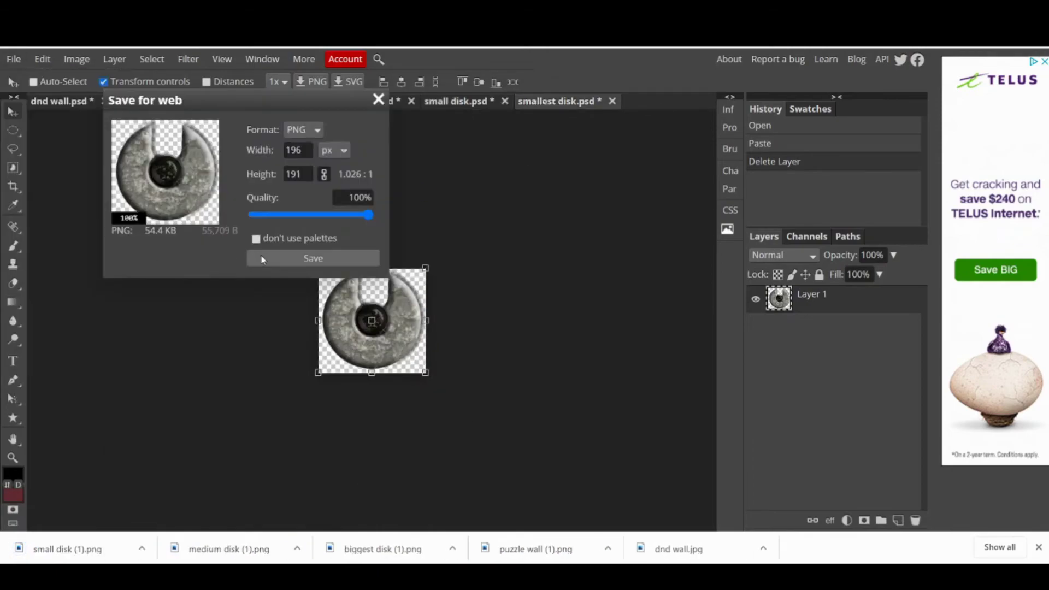
{"action": "left_click", "coordinate": [313, 259]}
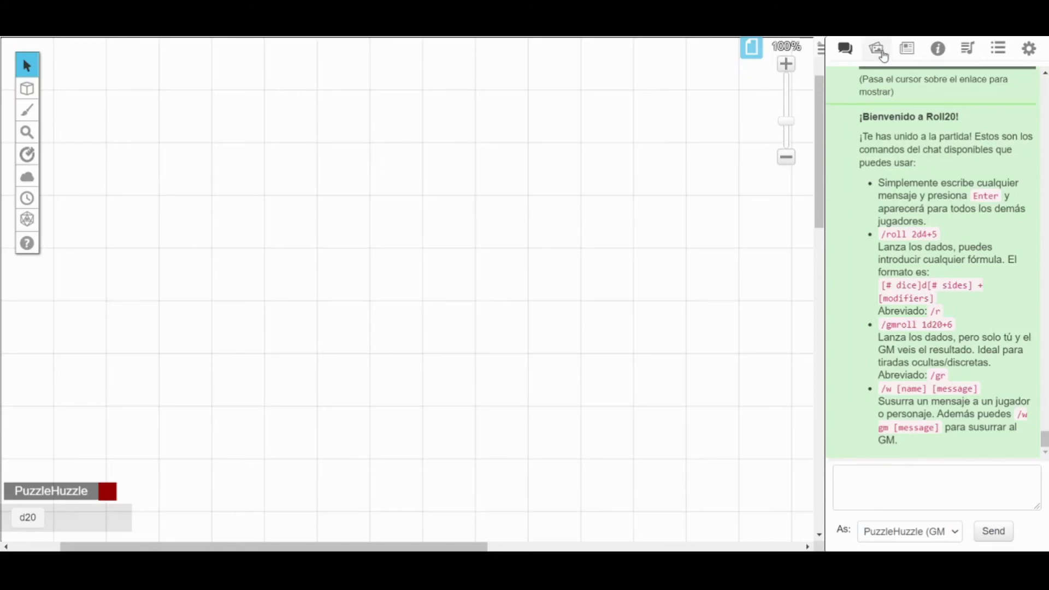
Switch to Roll20 and upload puzzle wall (1).png and the biggest, medium, small and smallest disk (1).png files to the personal library.
{"action": "left_click", "coordinate": [878, 49]}
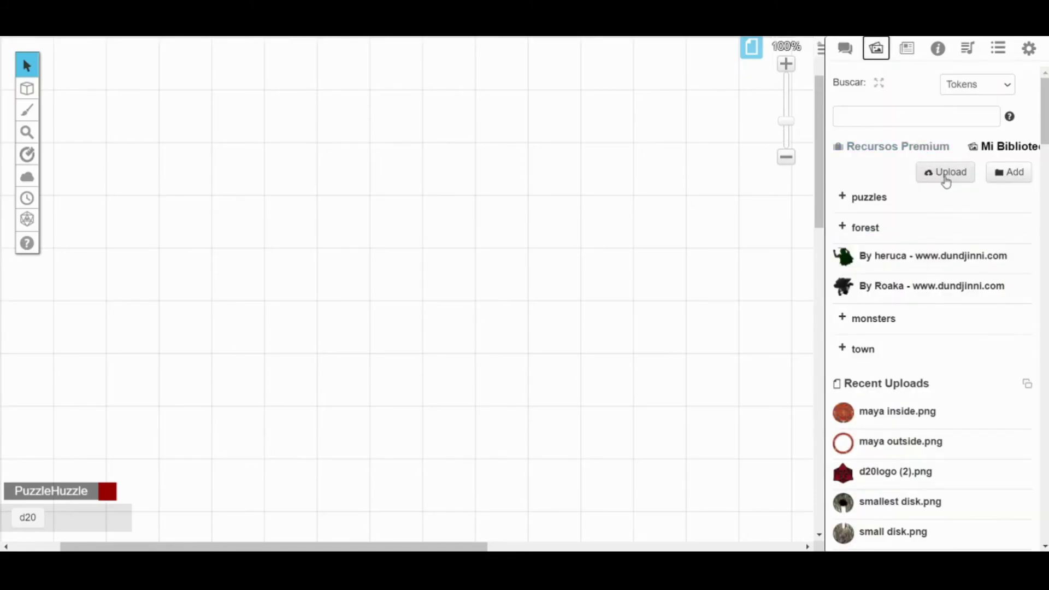
{"action": "left_click", "coordinate": [945, 180]}
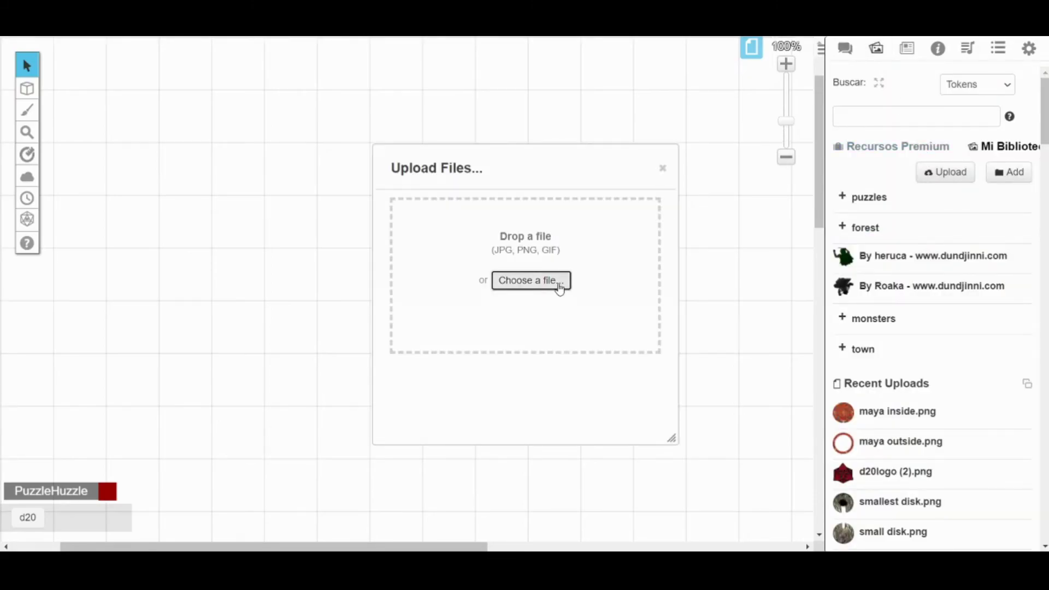
{"action": "left_click", "coordinate": [559, 289]}
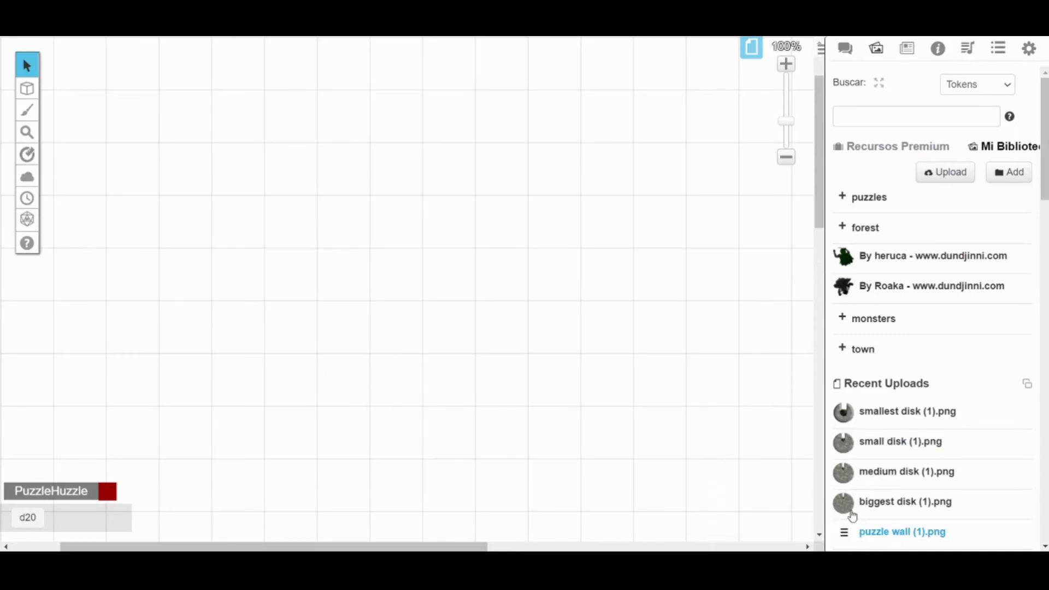
{"action": "left_click", "coordinate": [745, 102]}
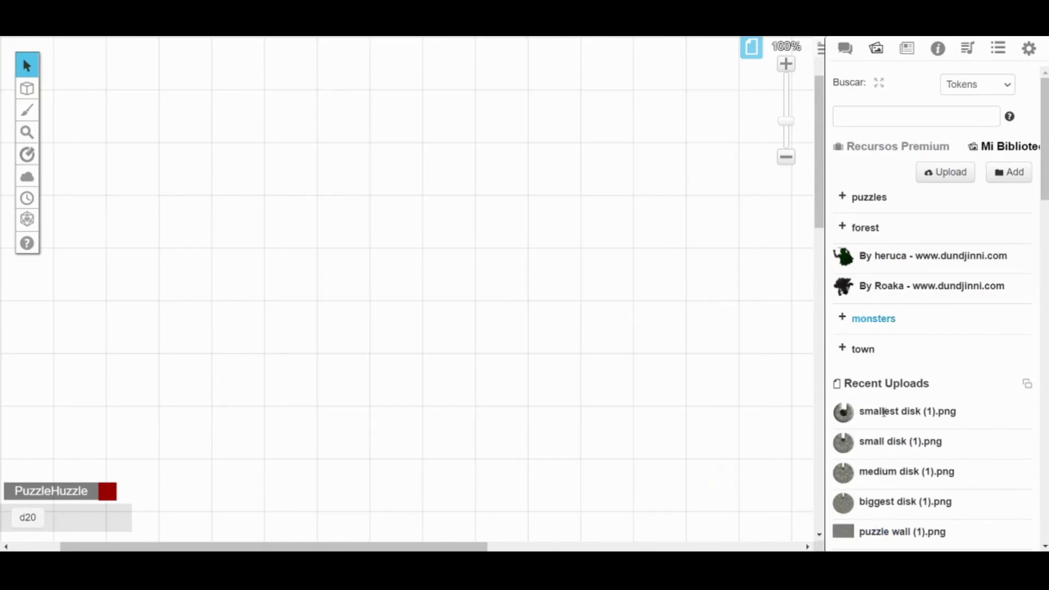
Place puzzle wall (1).png on the map and widen it to about 12 grid squares.
{"action": "left_click_drag", "start_coordinate": [893, 533], "coordinate": [699, 524]}
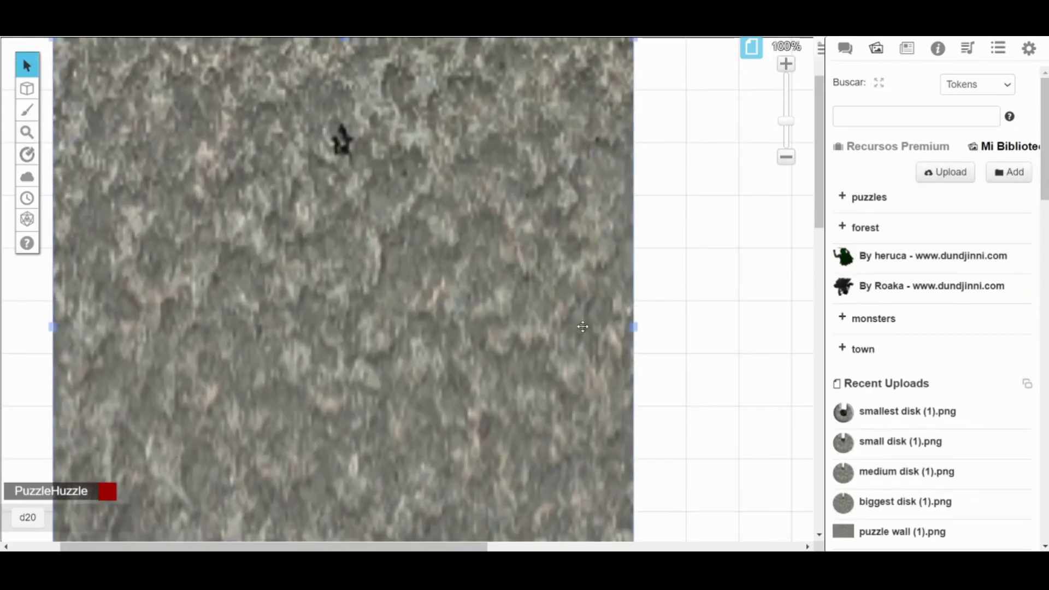
{"action": "scroll", "coordinate": [556, 312], "scroll_direction": "down", "scroll_amount": 3}
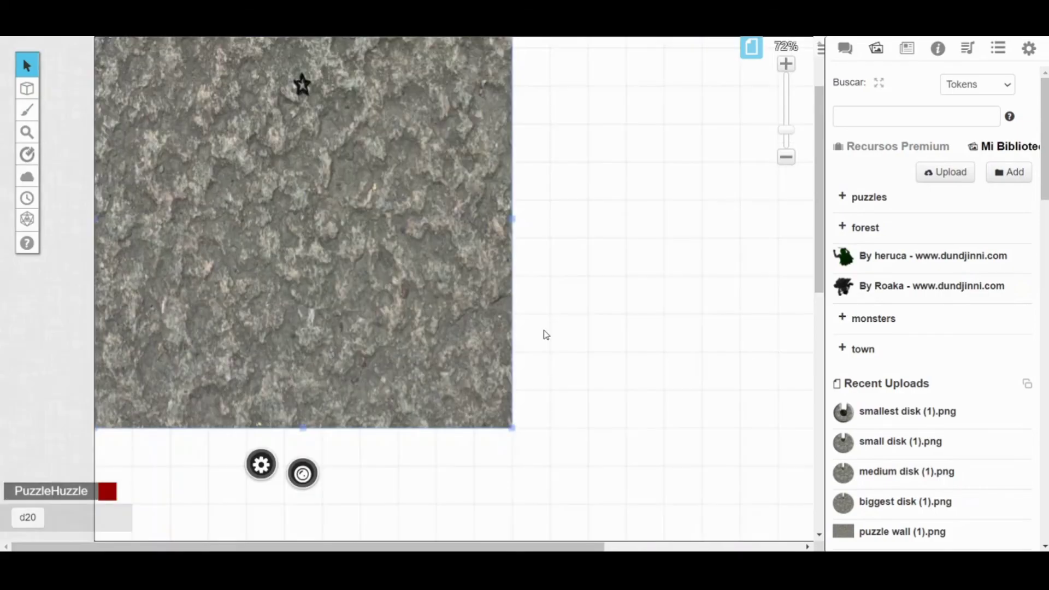
{"action": "left_click_drag", "start_coordinate": [512, 216], "coordinate": [551, 221]}
Place biggest disk (1).png on the wall and enlarge it to about 7 × 7 grid squares.
{"action": "left_click_drag", "start_coordinate": [874, 502], "coordinate": [511, 349]}
{"action": "left_click_drag", "start_coordinate": [458, 263], "coordinate": [363, 217]}
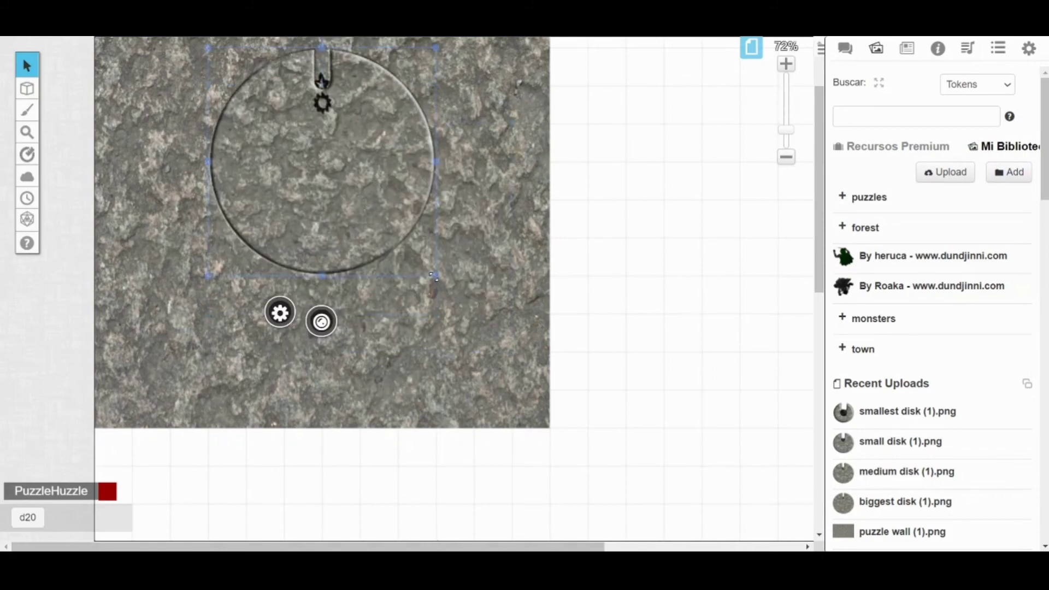
{"action": "left_click_drag", "start_coordinate": [436, 277], "coordinate": [476, 316]}
Mark the biggest disk as a drawing and move it so its slot frames the star on the wall.
{"action": "right_click", "coordinate": [394, 86]}
{"action": "mouse_move", "coordinate": [453, 240]}
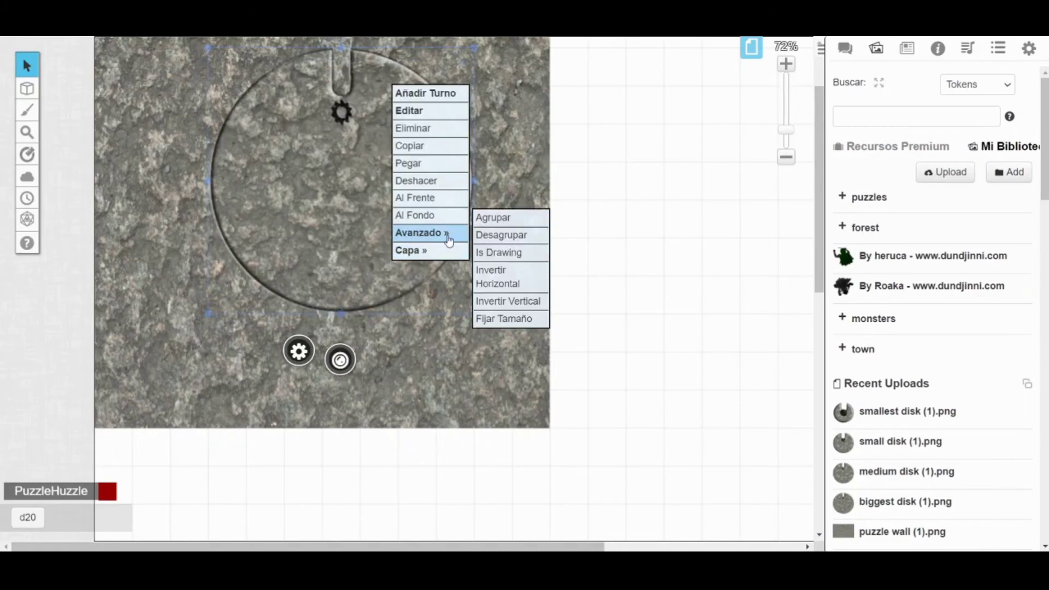
{"action": "left_click", "coordinate": [500, 255]}
{"action": "left_click_drag", "start_coordinate": [383, 209], "coordinate": [362, 222]}
Place medium disk (1).png over the biggest disk and resize it to about 5 × 5 grid squares.
{"action": "left_click_drag", "start_coordinate": [878, 473], "coordinate": [383, 202]}
{"action": "left_click", "coordinate": [313, 184]}
{"action": "left_click_drag", "start_coordinate": [323, 162], "coordinate": [398, 124]}
{"action": "left_click_drag", "start_coordinate": [322, 137], "coordinate": [360, 137]}
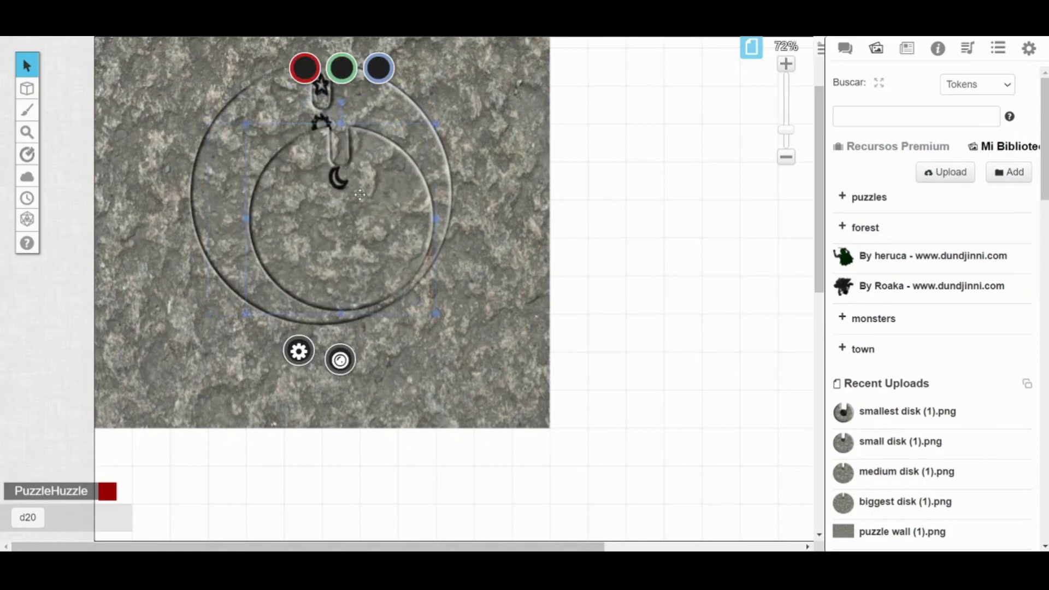
Mark the medium disk as a drawing and centre it in the biggest disk with its slot around the sun symbol.
{"action": "right_click", "coordinate": [361, 137]}
{"action": "mouse_move", "coordinate": [389, 176]}
{"action": "left_click", "coordinate": [449, 193]}
{"action": "left_click_drag", "start_coordinate": [322, 223], "coordinate": [305, 204]}
{"action": "left_click_drag", "start_coordinate": [347, 258], "coordinate": [347, 254]}
Place small disk (1).png over the medium disk and resize it to about 3 × 3 grid squares.
{"action": "left_click_drag", "start_coordinate": [869, 441], "coordinate": [283, 276]}
{"action": "left_click", "coordinate": [353, 232]}
{"action": "left_click_drag", "start_coordinate": [323, 236], "coordinate": [284, 236]}
{"action": "right_click", "coordinate": [349, 120]}
{"action": "mouse_move", "coordinate": [424, 174]}
{"action": "left_click", "coordinate": [470, 198]}
{"action": "left_click_drag", "start_coordinate": [229, 288], "coordinate": [267, 251]}
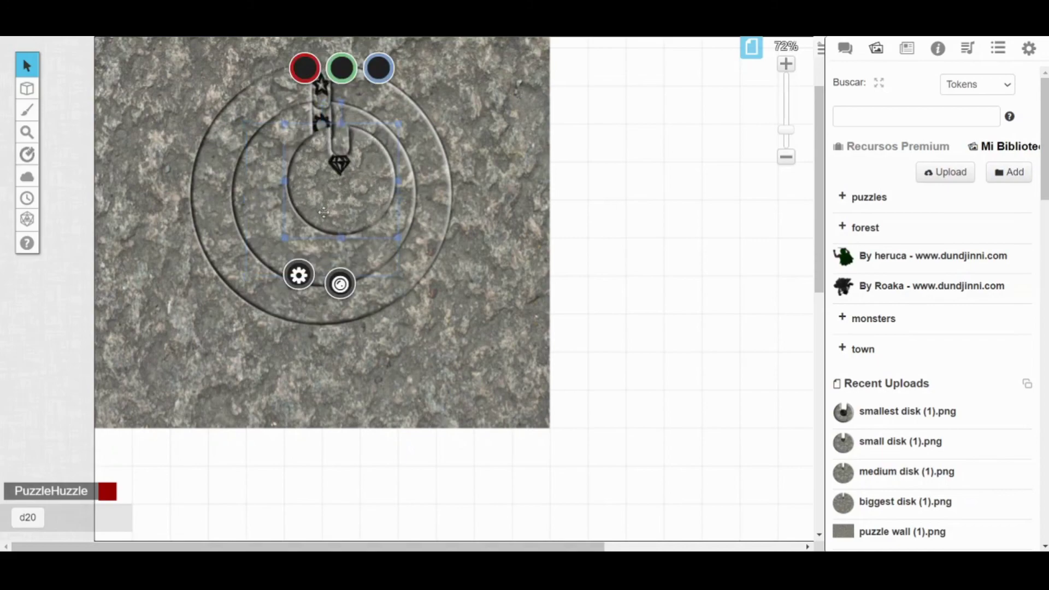
Mark the small disk as a drawing and centre it in the medium disk with its slot around the moon symbol.
{"action": "right_click", "coordinate": [351, 122]}
{"action": "left_click", "coordinate": [463, 184]}
{"action": "left_click_drag", "start_coordinate": [330, 197], "coordinate": [330, 213]}
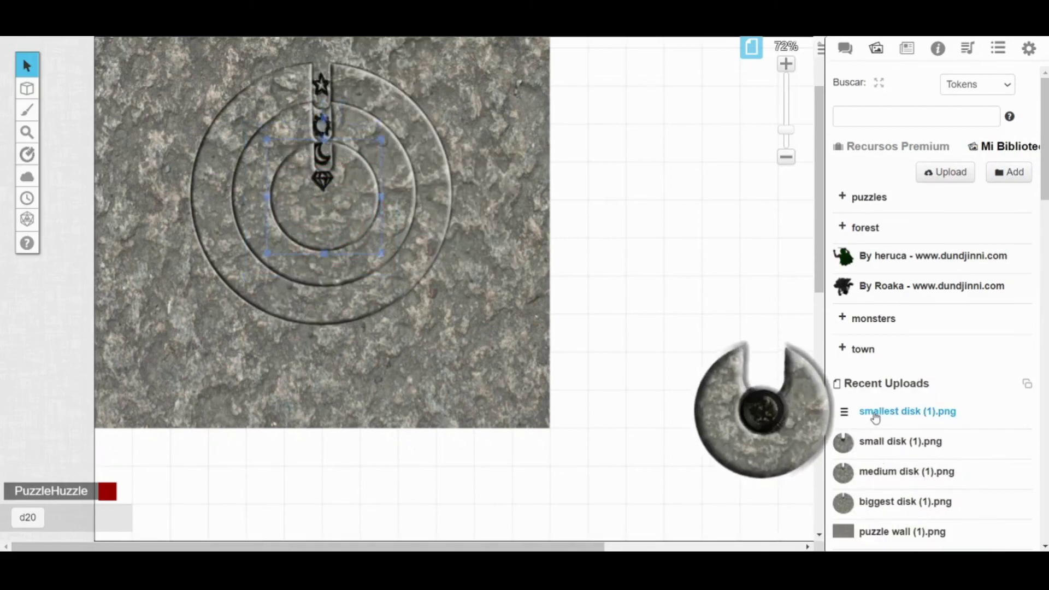
Place smallest disk (1).png as a drawing at the centre of the small disk, with its slot around the diamond symbol.
{"action": "left_click_drag", "start_coordinate": [873, 415], "coordinate": [360, 238]}
{"action": "left_click", "coordinate": [306, 183]}
{"action": "right_click", "coordinate": [338, 205]}
{"action": "mouse_move", "coordinate": [382, 186]}
{"action": "left_click", "coordinate": [459, 201]}
{"action": "mouse_move", "coordinate": [336, 206]}
{"action": "left_mouse_down"}
{"action": "mouse_move", "coordinate": [358, 232]}
{"action": "mouse_move", "coordinate": [333, 215]}
{"action": "left_mouse_up"}
Rotate the biggest disk 90° counter-clockwise and the medium disk 90° clockwise.
{"action": "left_click", "coordinate": [319, 157]}
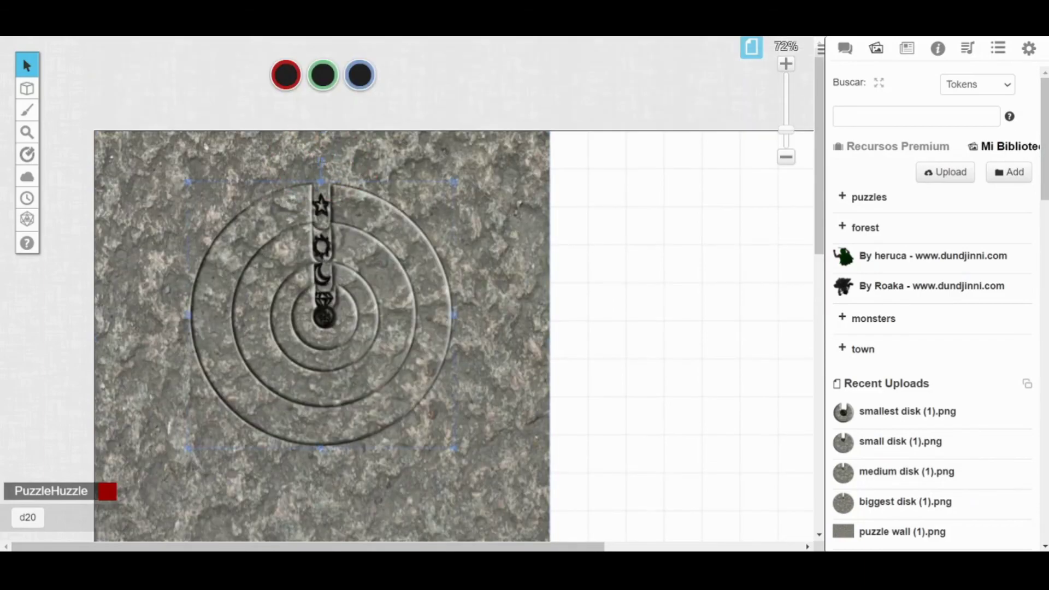
{"action": "left_click_drag", "start_coordinate": [320, 160], "coordinate": [166, 312]}
{"action": "left_click", "coordinate": [293, 260]}
{"action": "left_click_drag", "start_coordinate": [324, 198], "coordinate": [441, 315]}
Rotate the small disk 180° so its slot points down.
{"action": "left_click", "coordinate": [359, 298]}
{"action": "left_click", "coordinate": [364, 284]}
{"action": "left_click_drag", "start_coordinate": [324, 240], "coordinate": [323, 394]}
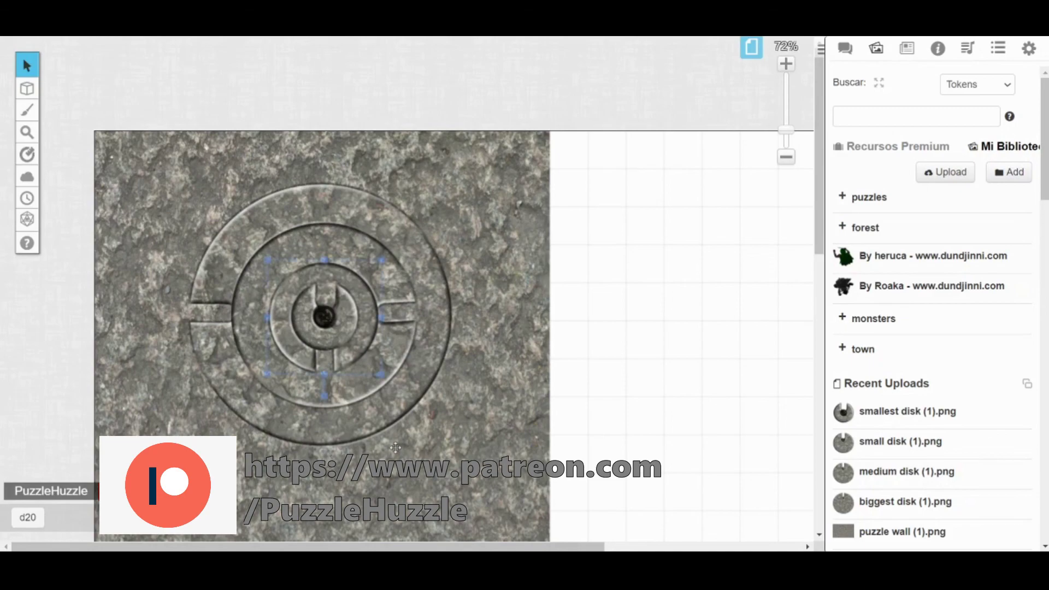